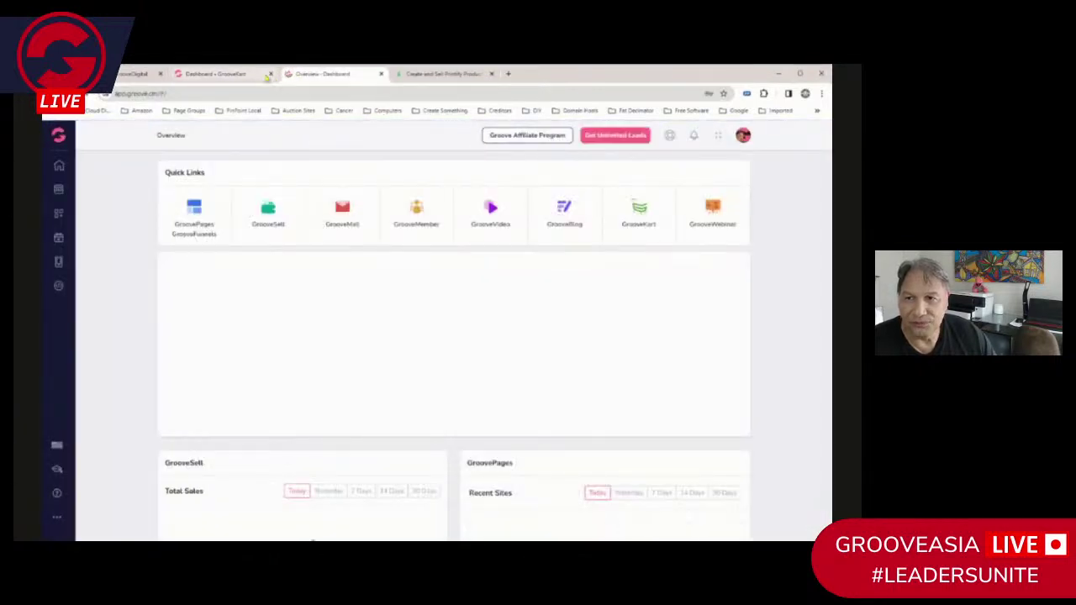
Close the old GrooveKart dashboard tab and open the GrooveKart store list from the Groove apps
left_click(272, 74)
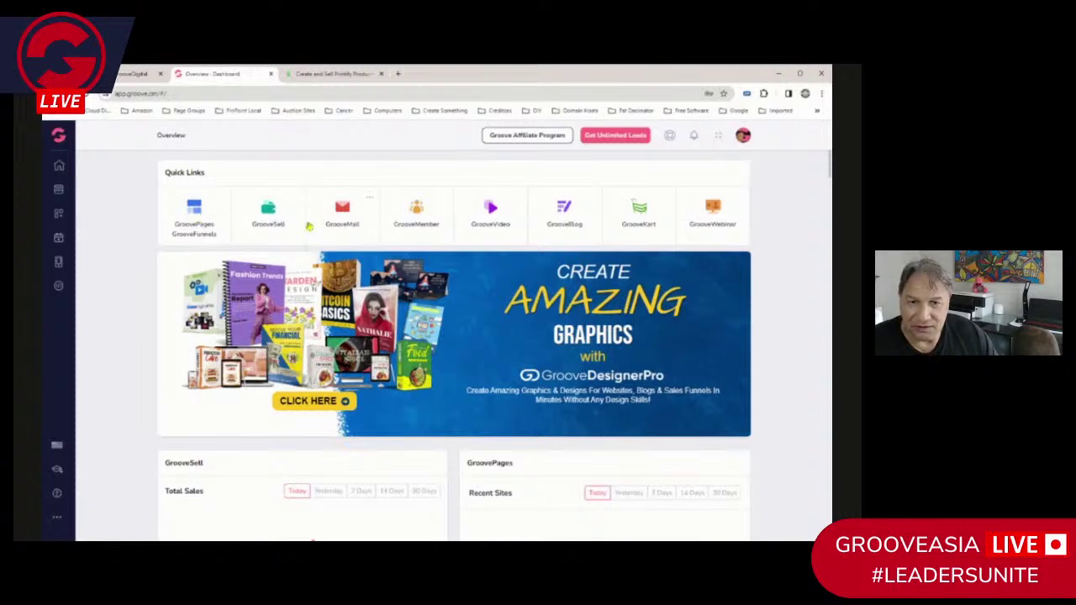
left_click(59, 139)
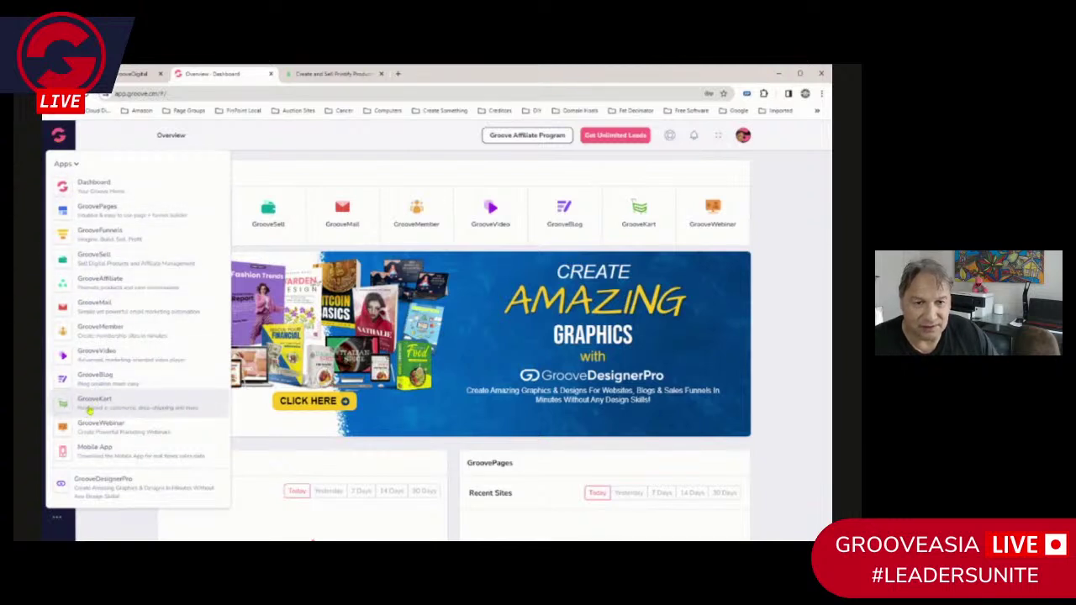
mouse_move(57, 136)
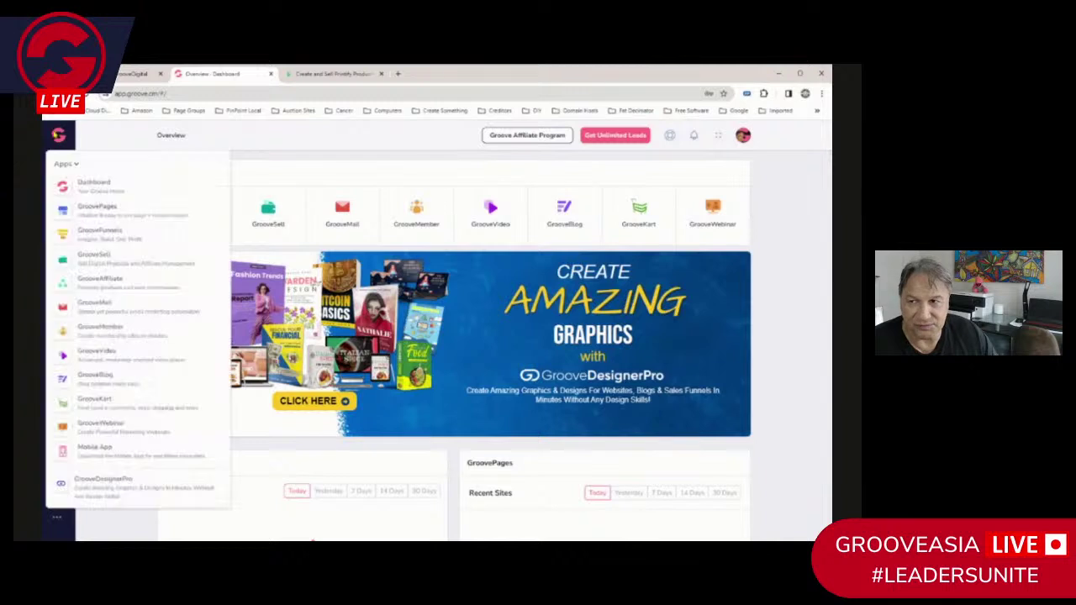
left_click(89, 403)
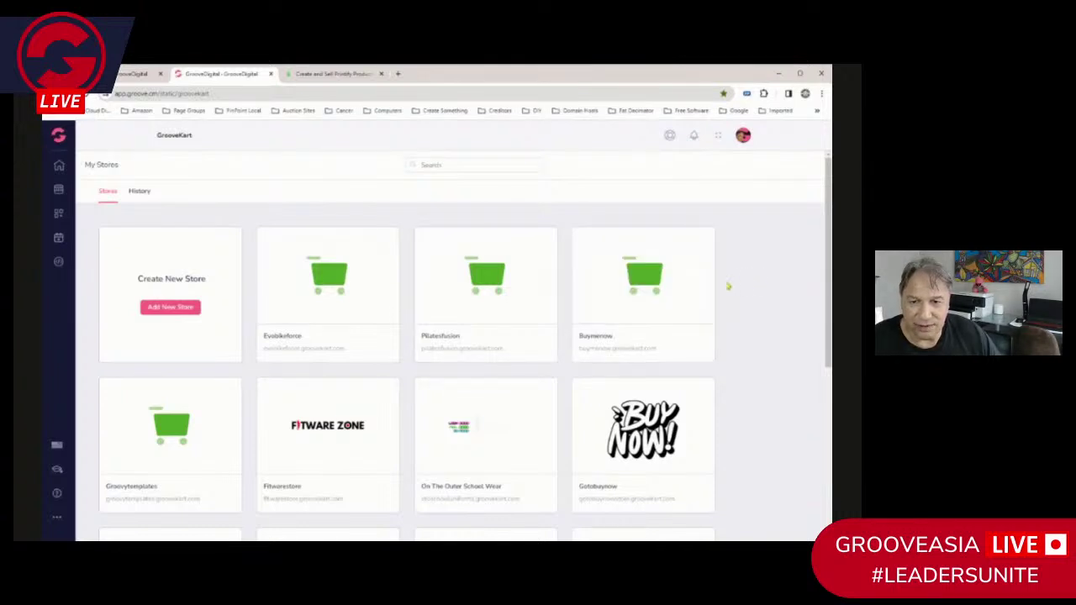
View the Fitwarestore store's admin dashboard and its public storefront in separate browser tabs
scroll(782, 285, "down", 2)
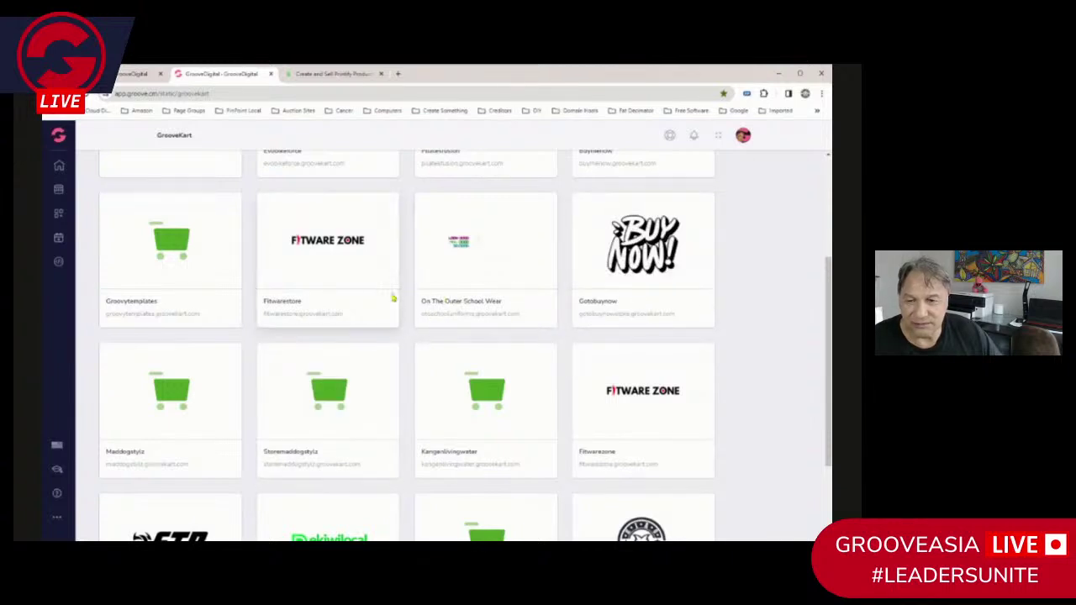
mouse_move(277, 242)
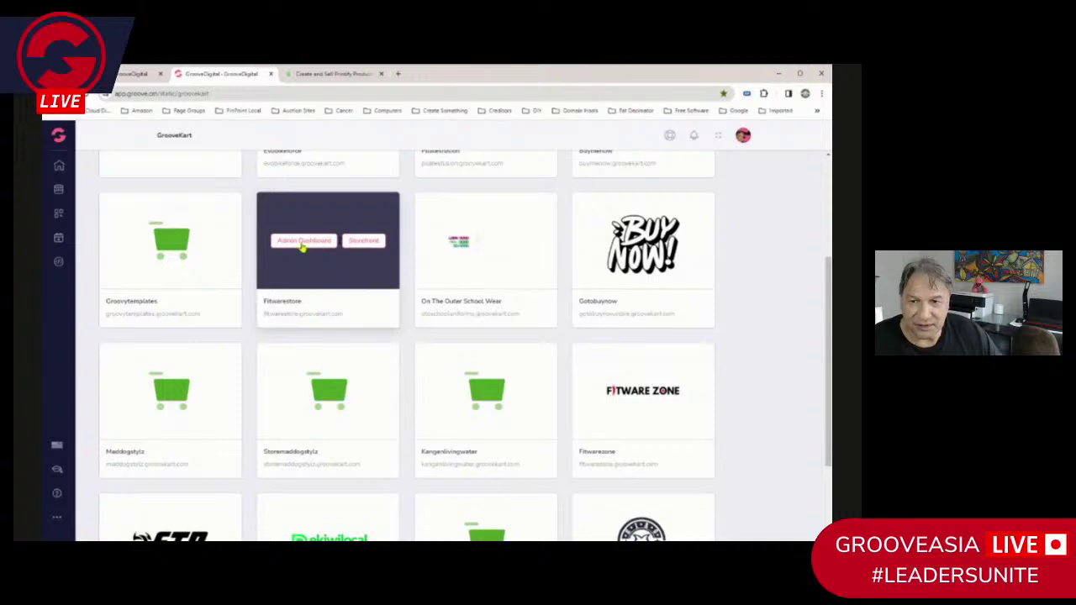
left_click(301, 243)
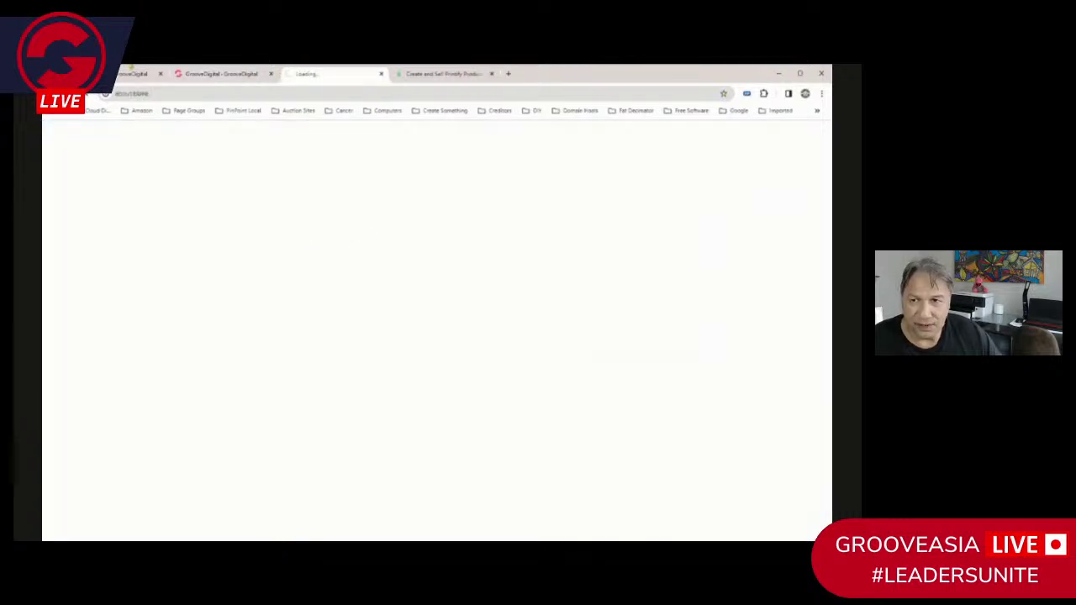
left_click(223, 74)
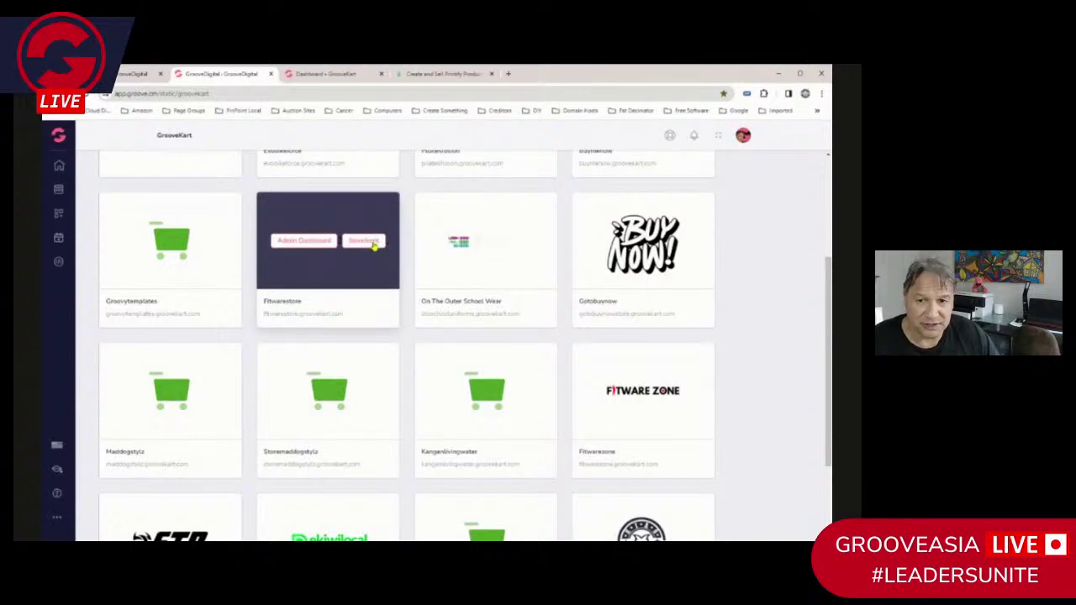
left_click(374, 243)
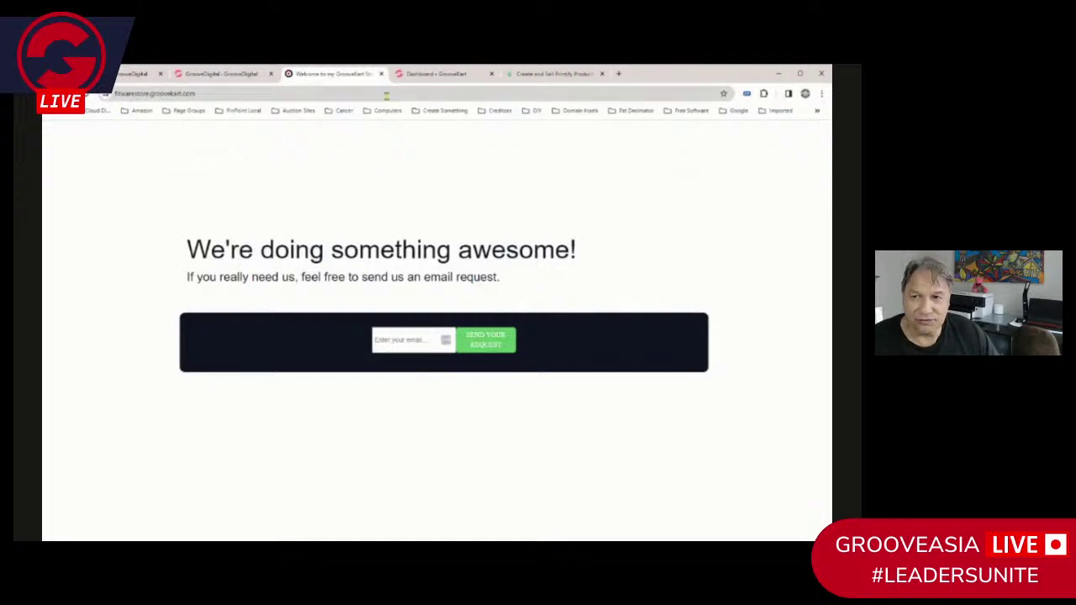
Return to the store list, open the Gotobuynow storefront and look through its electric bike page
left_click(248, 75)
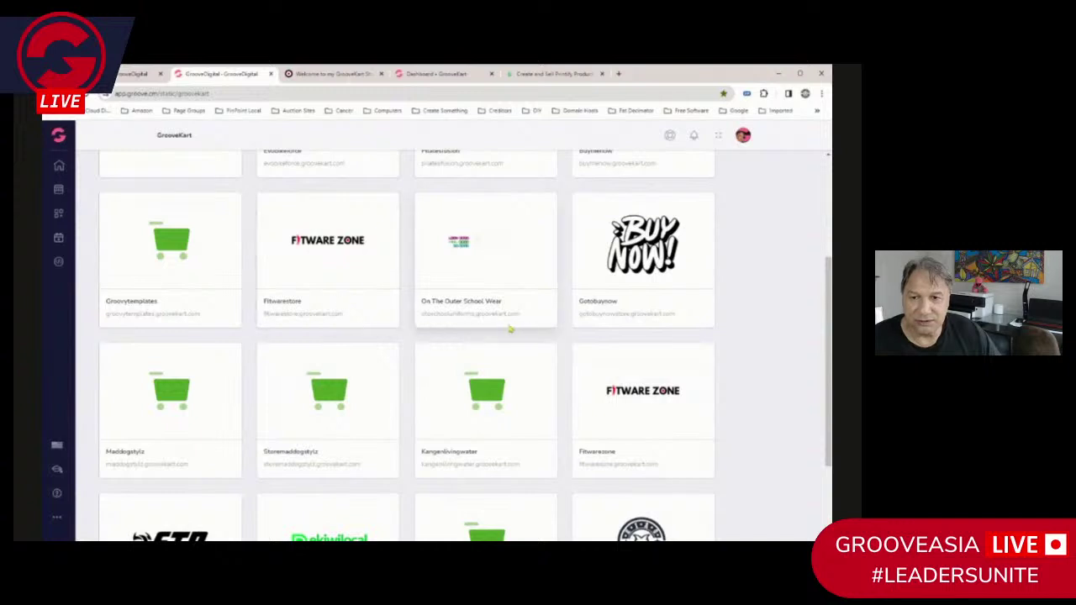
scroll(588, 298, "down", 2)
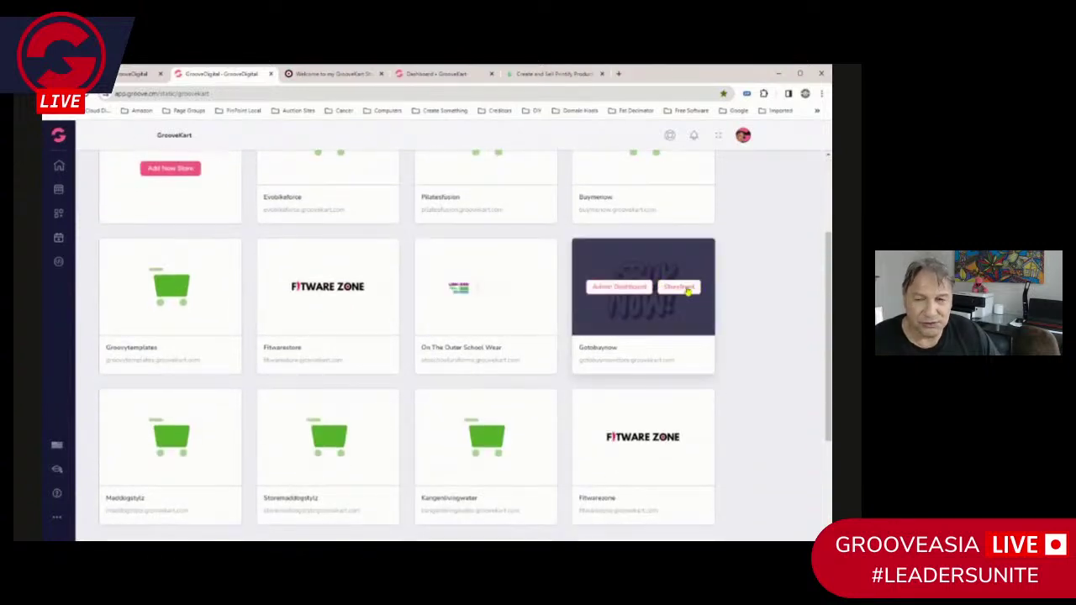
left_click(688, 288)
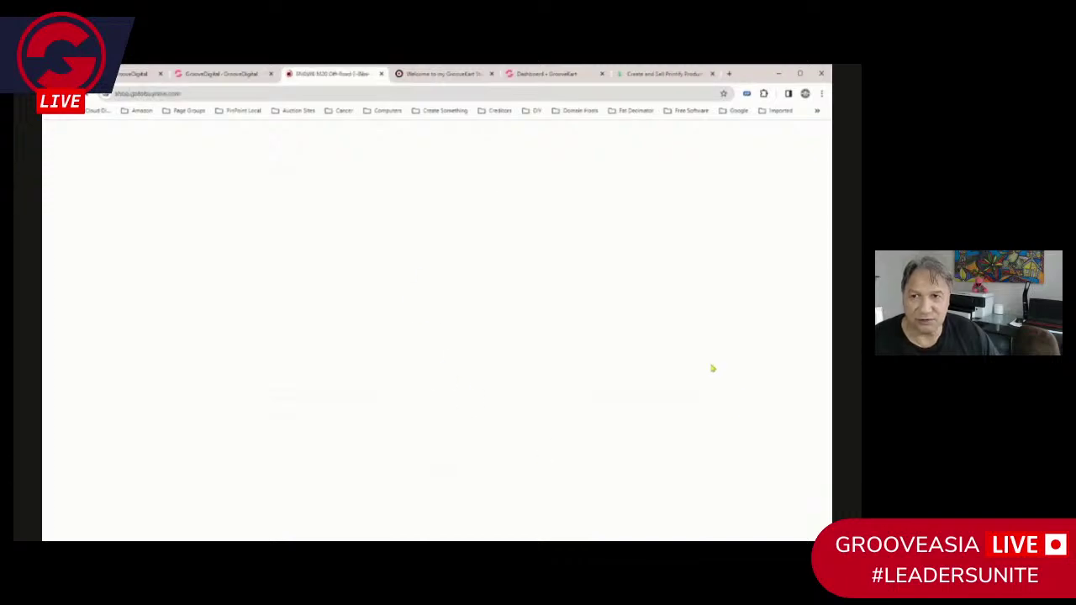
scroll(713, 368, "down", 10)
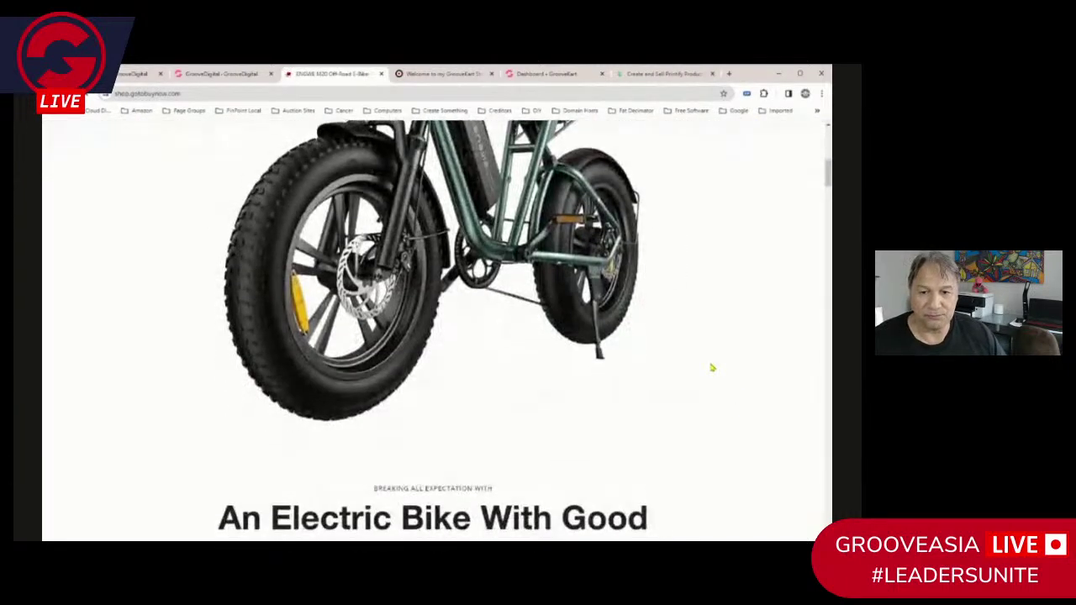
Open the Fitwarestore admin dashboard from the store list, go to POD & DropShipping and highlight the LayerApp description
left_click(221, 74)
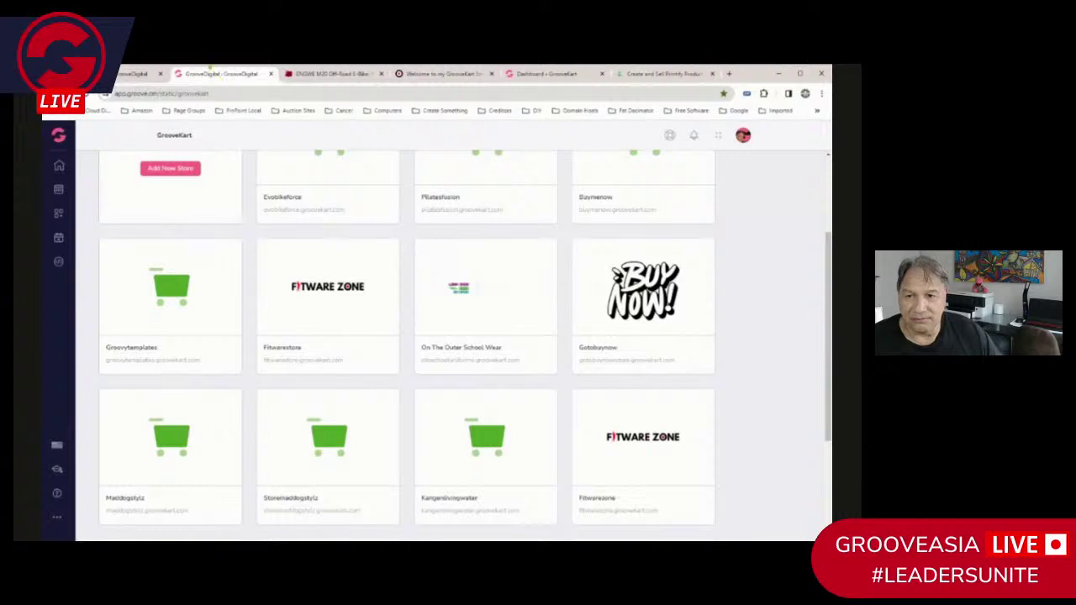
mouse_move(285, 296)
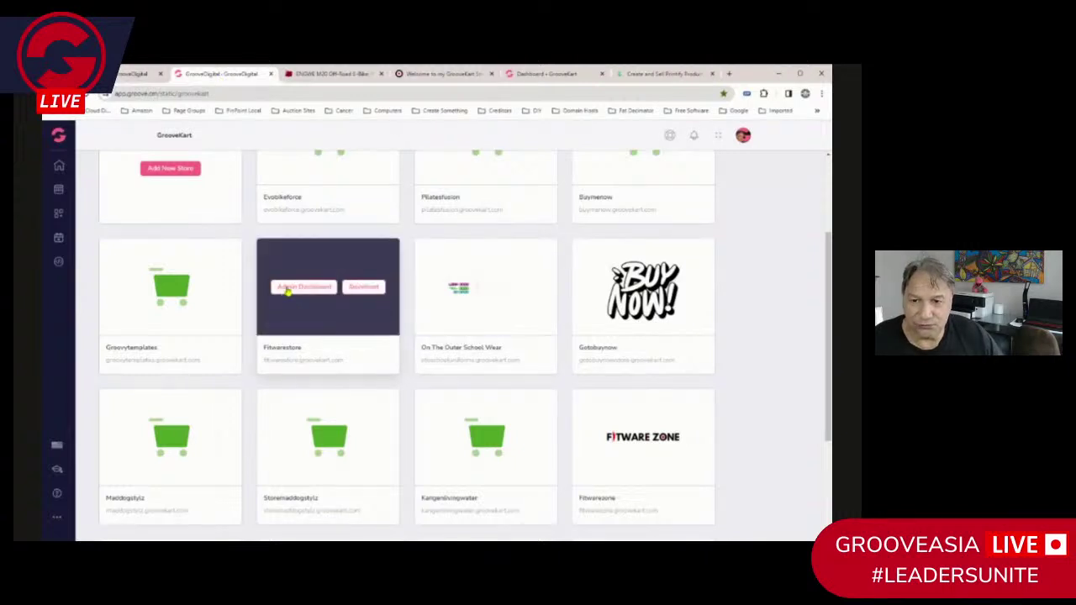
scroll(496, 372, "down", 2)
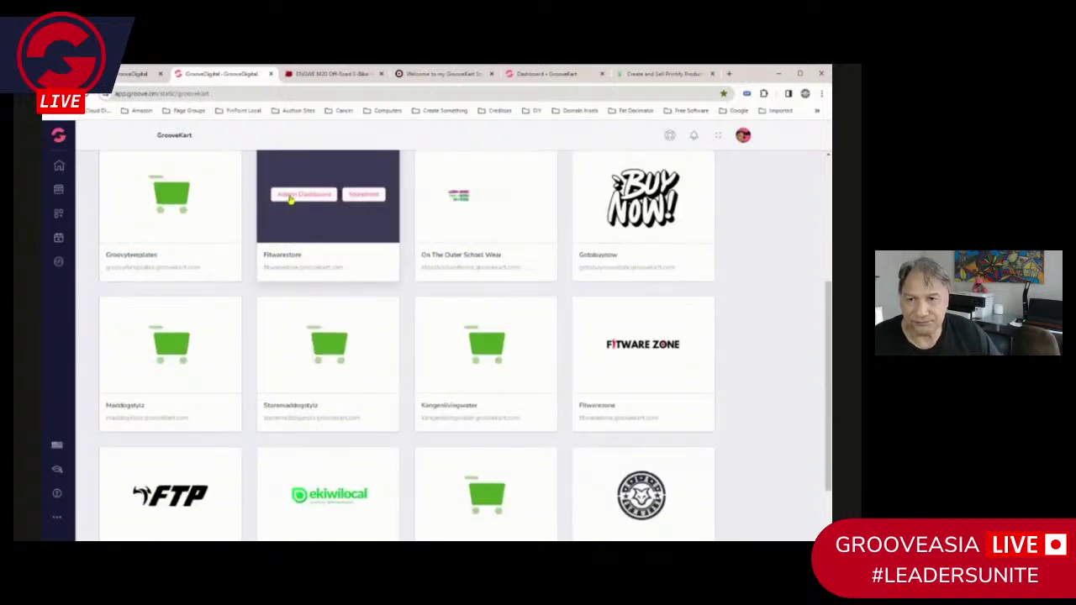
left_click(287, 196)
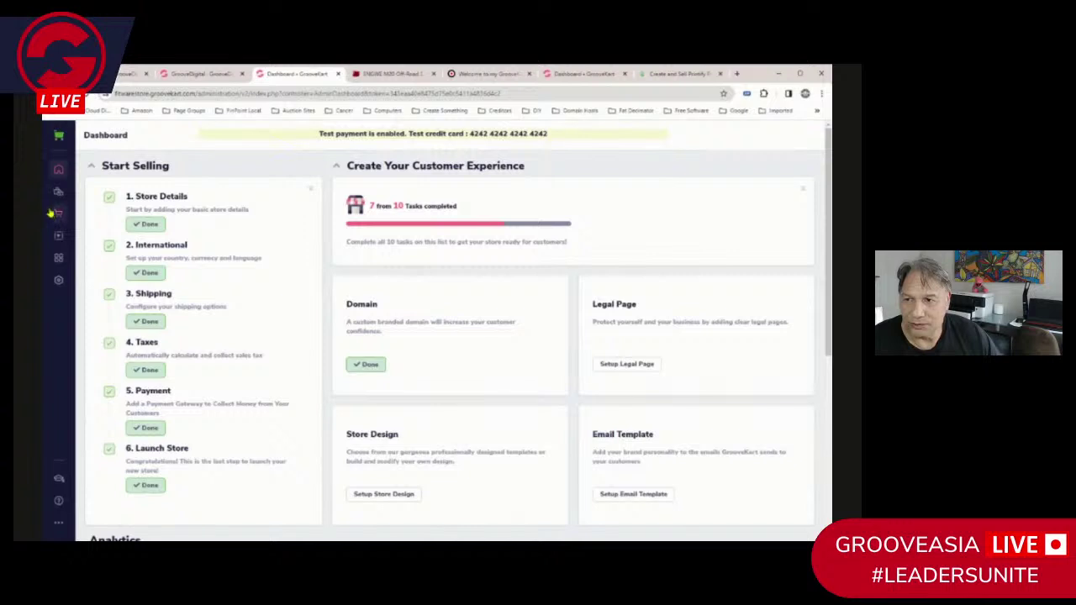
mouse_move(58, 196)
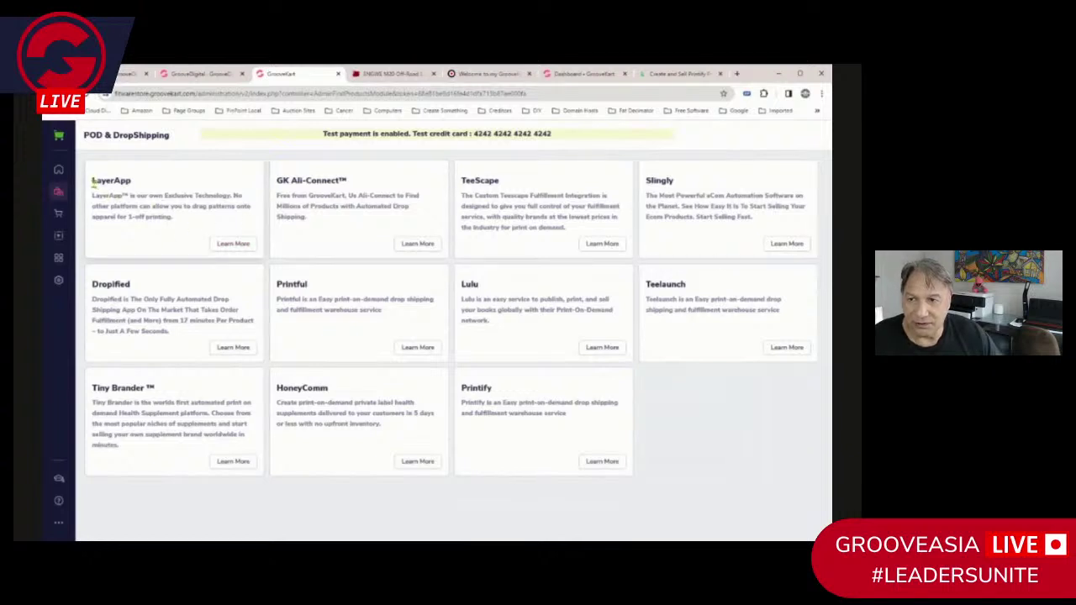
left_click_drag(92, 180, 163, 224)
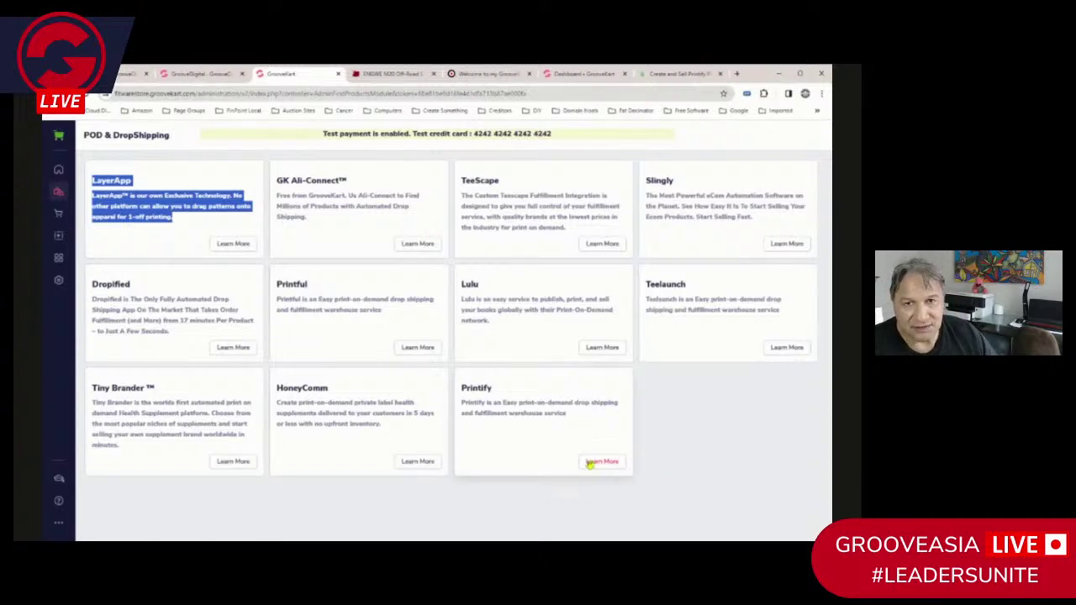
Switch to Printify, complete the robot check and sign in with the prefilled account credentials
left_click(682, 74)
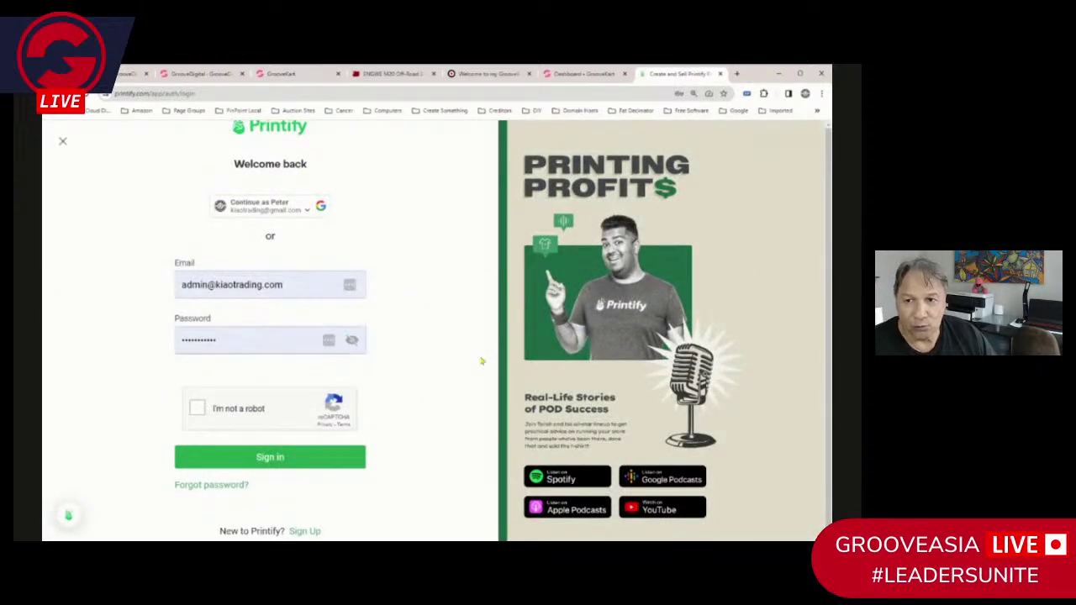
scroll(353, 475, "down", 1)
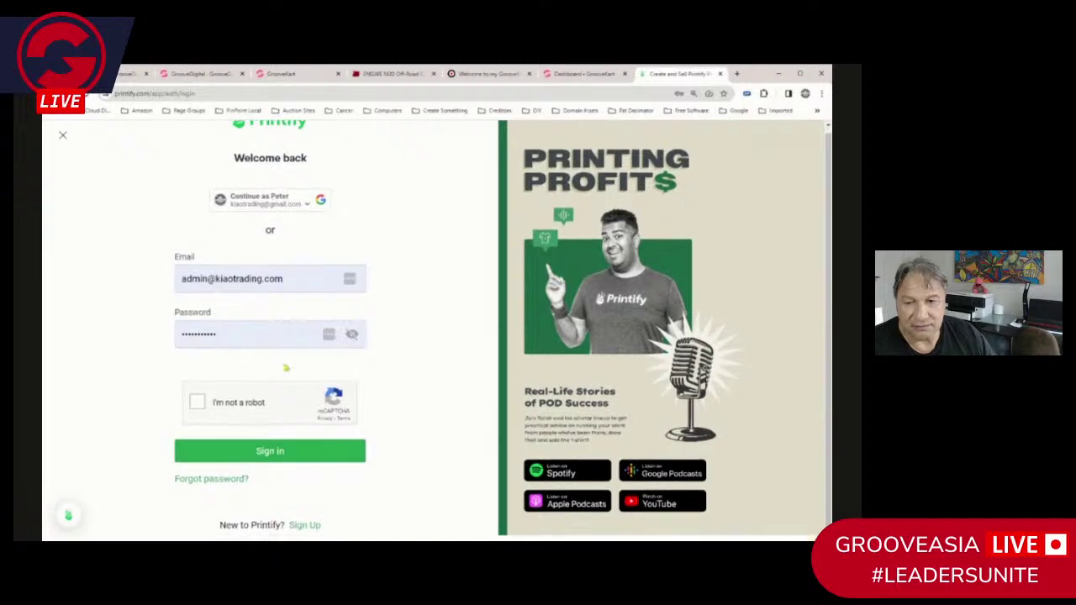
left_click(198, 404)
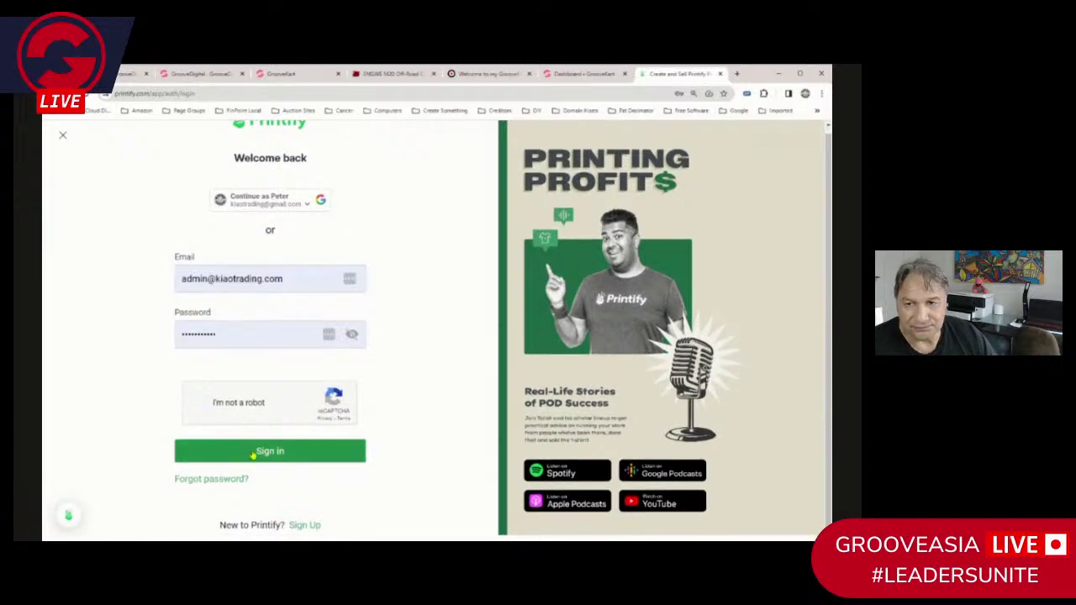
left_click(252, 454)
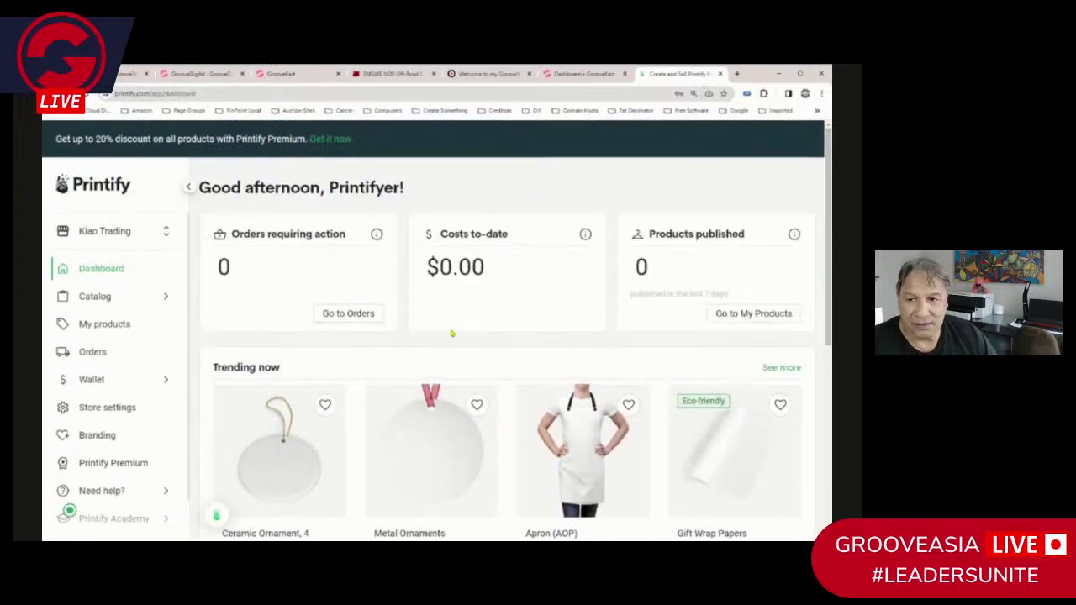
Look through the Printify dashboard and the catalog's product categories, expanding Men's Clothing
scroll(496, 367, "down", 2)
scroll(496, 367, "down", 3)
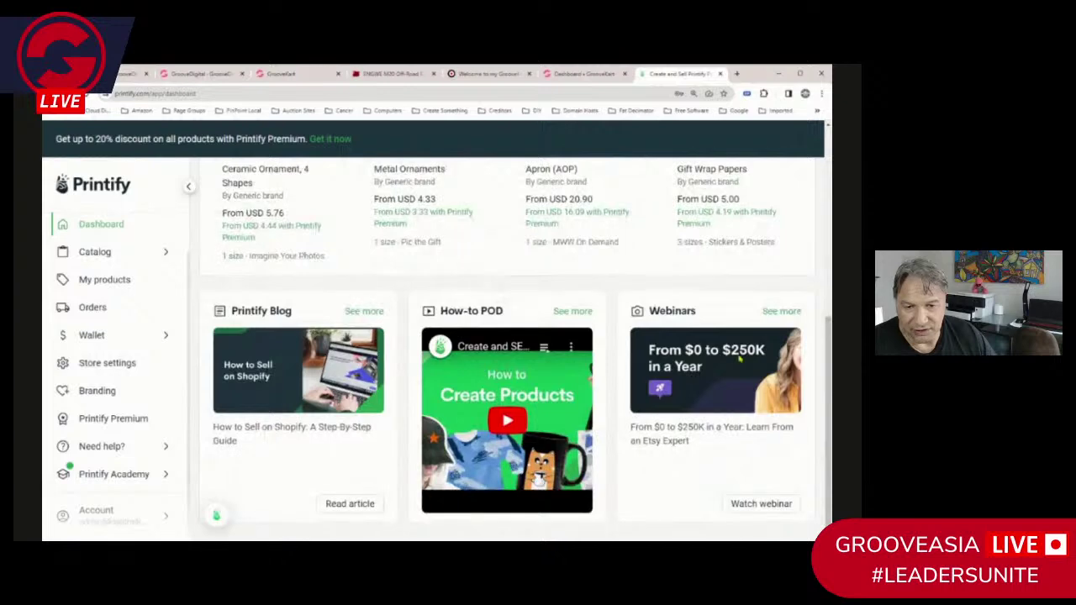
scroll(132, 349, "up", 1)
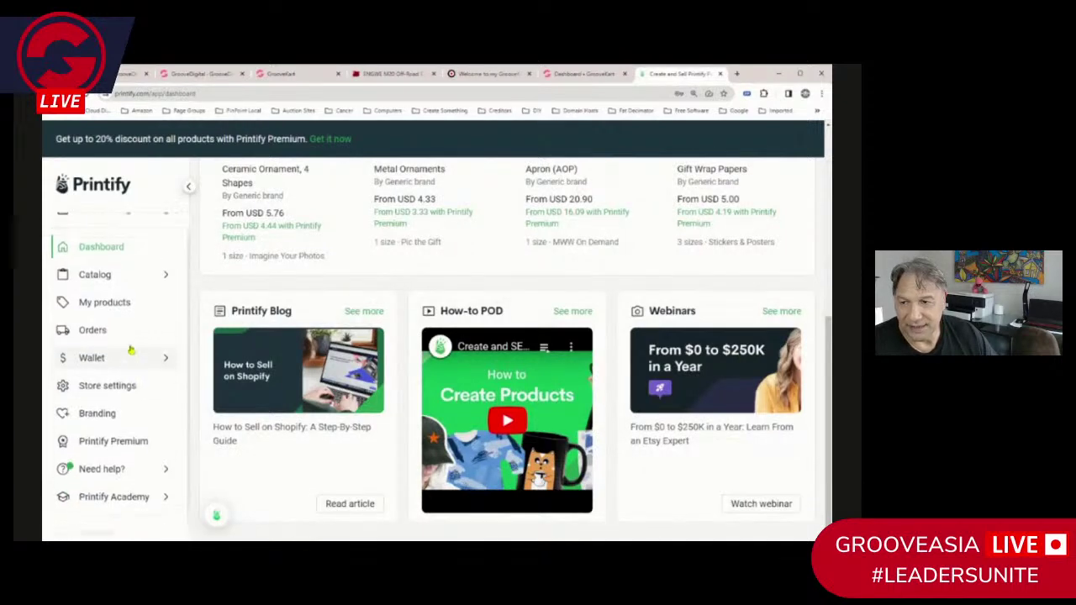
scroll(132, 349, "up", 2)
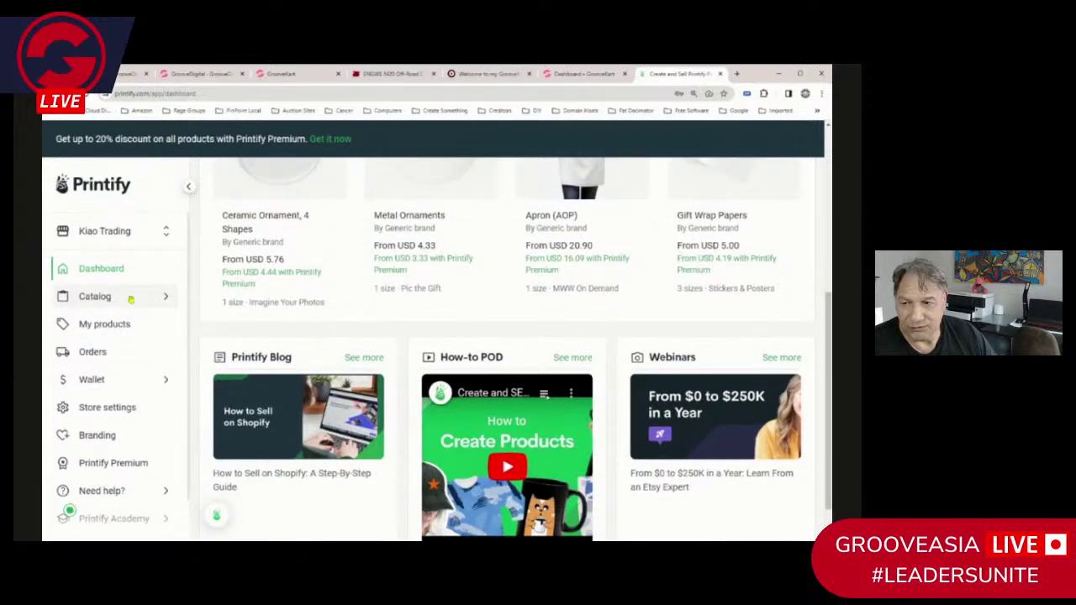
left_click(128, 298)
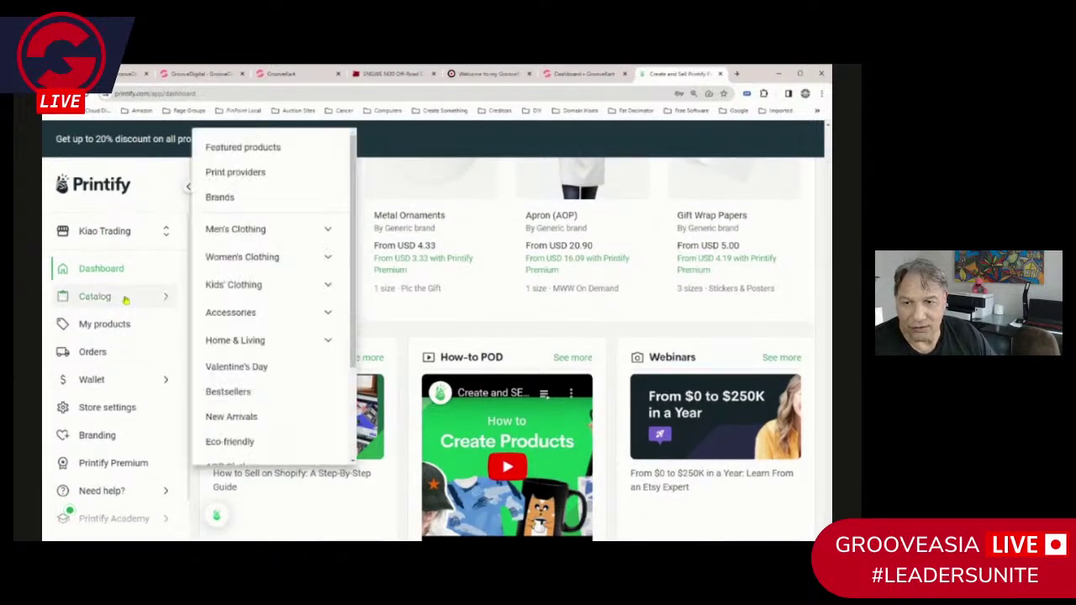
left_click(239, 232)
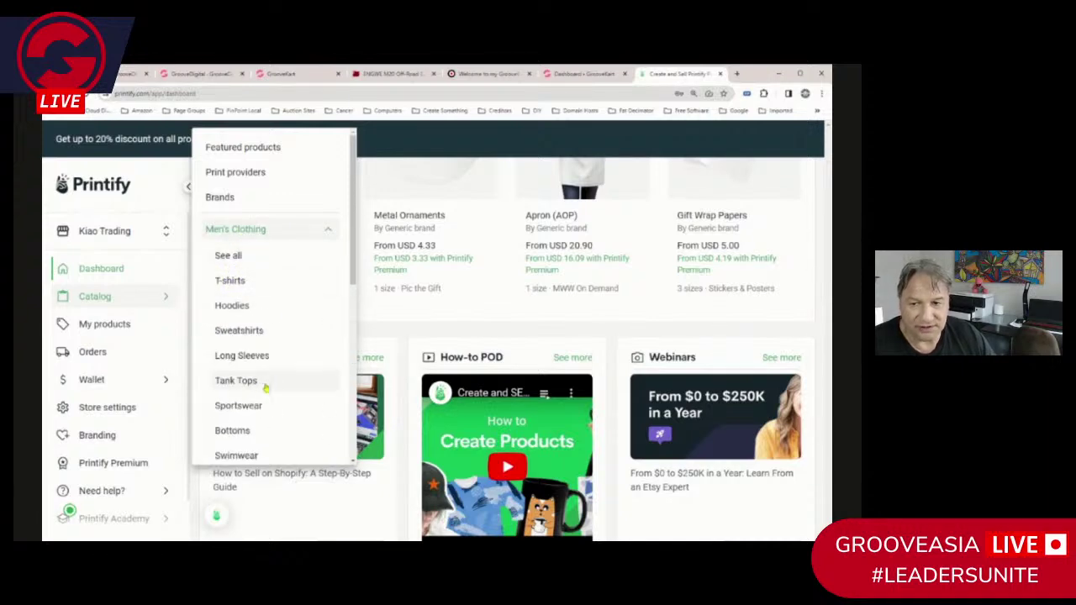
scroll(265, 387, "down", 5)
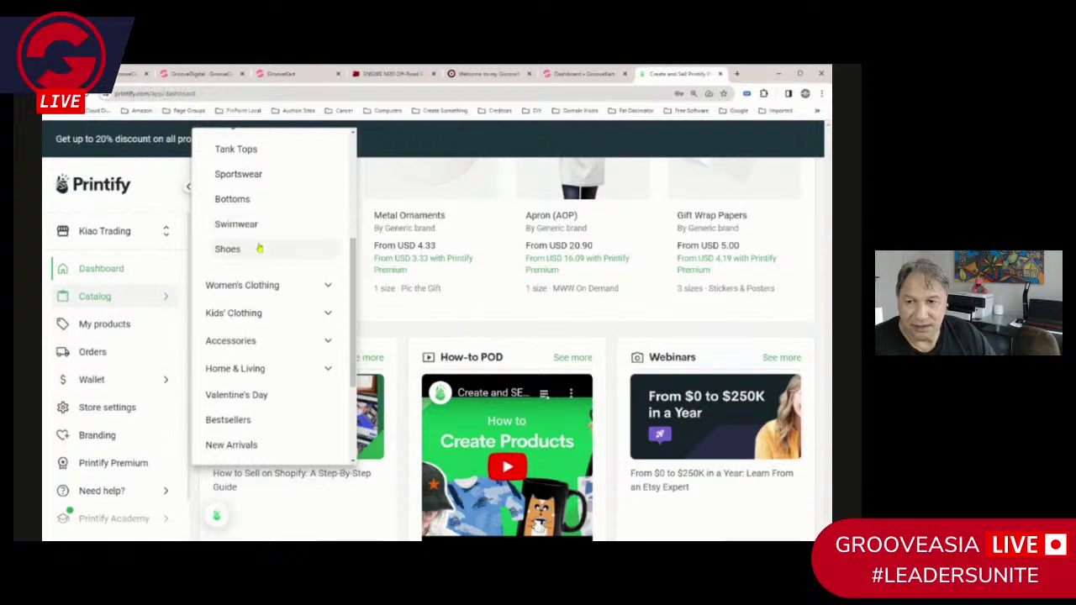
scroll(273, 309, "down", 3)
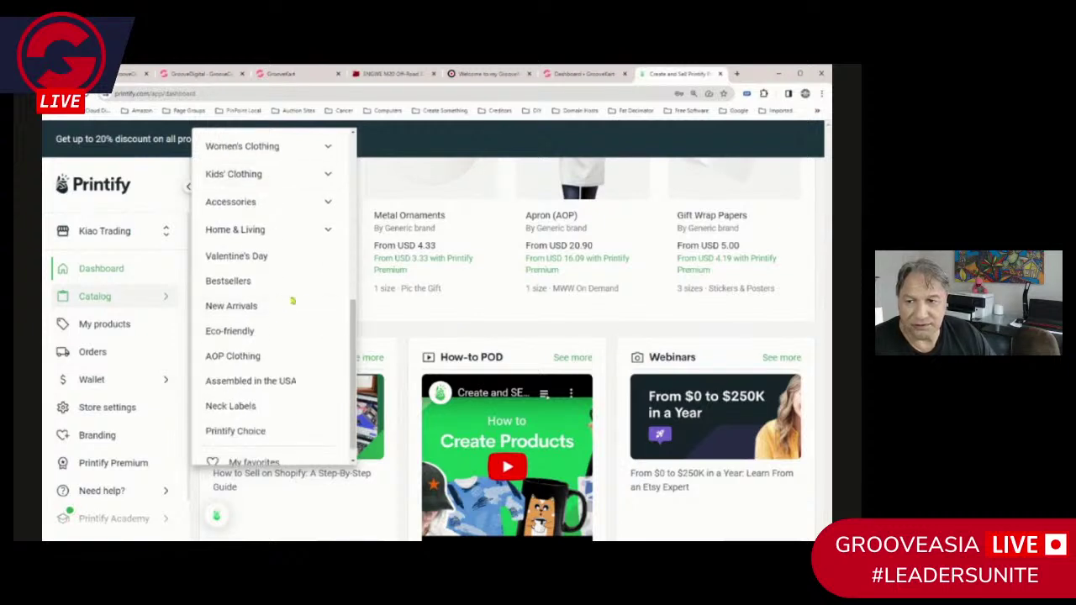
Expand Home & Living in the catalog, open its Home Decor category and browse the products
left_click(269, 227)
scroll(318, 330, "down", 3)
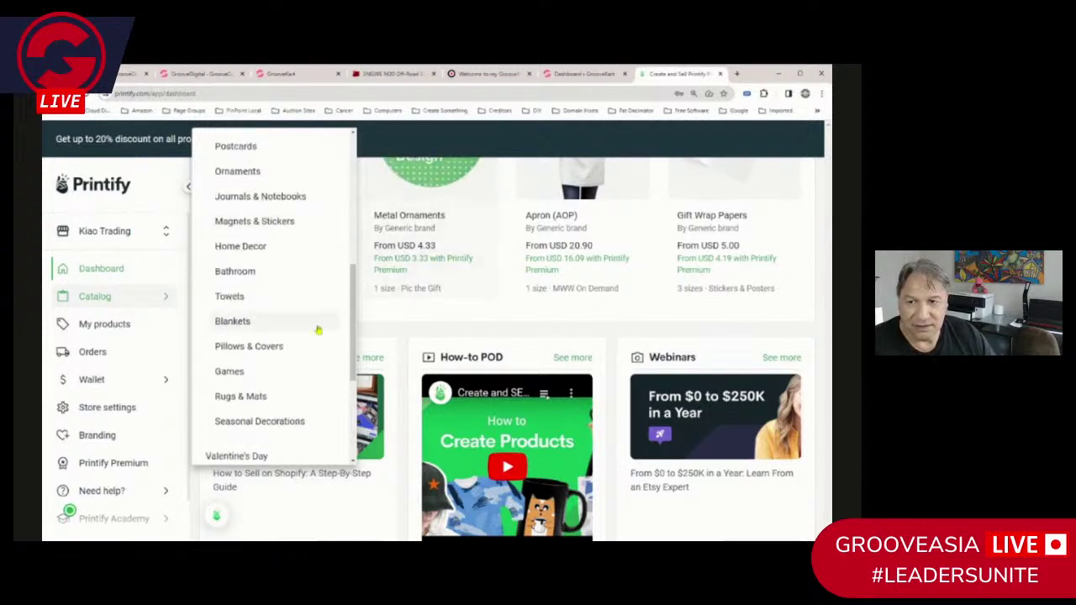
scroll(311, 328, "up", 3)
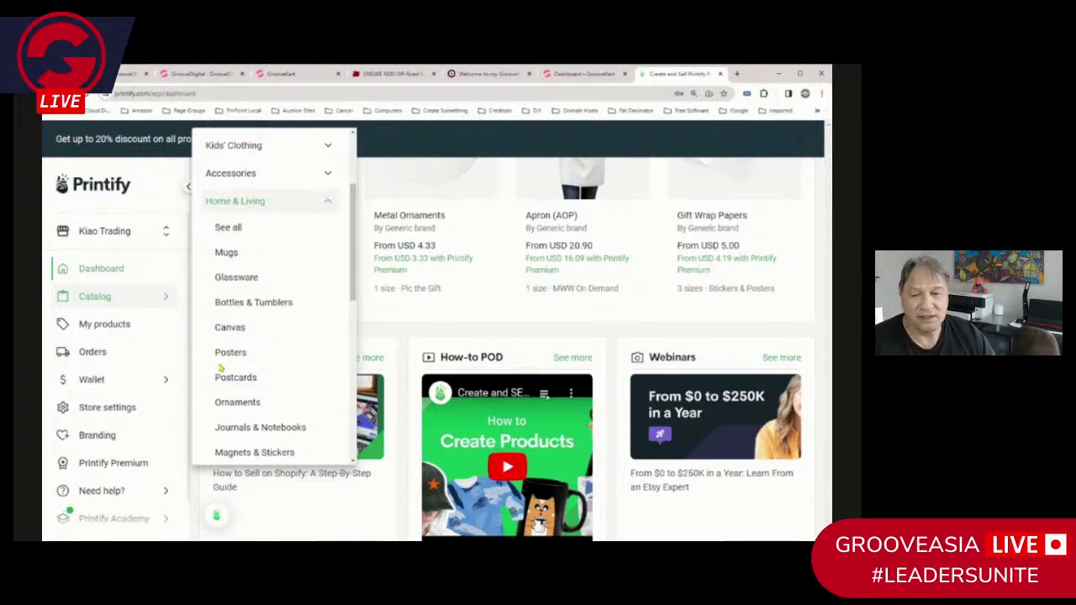
scroll(257, 361, "down", 2)
scroll(300, 367, "down", 1)
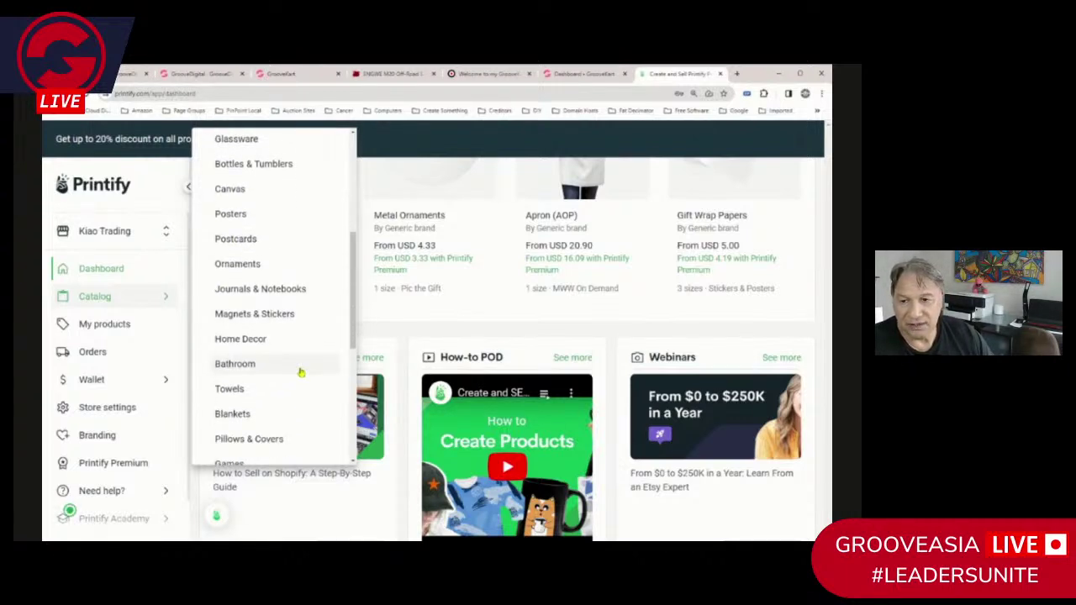
left_click(242, 341)
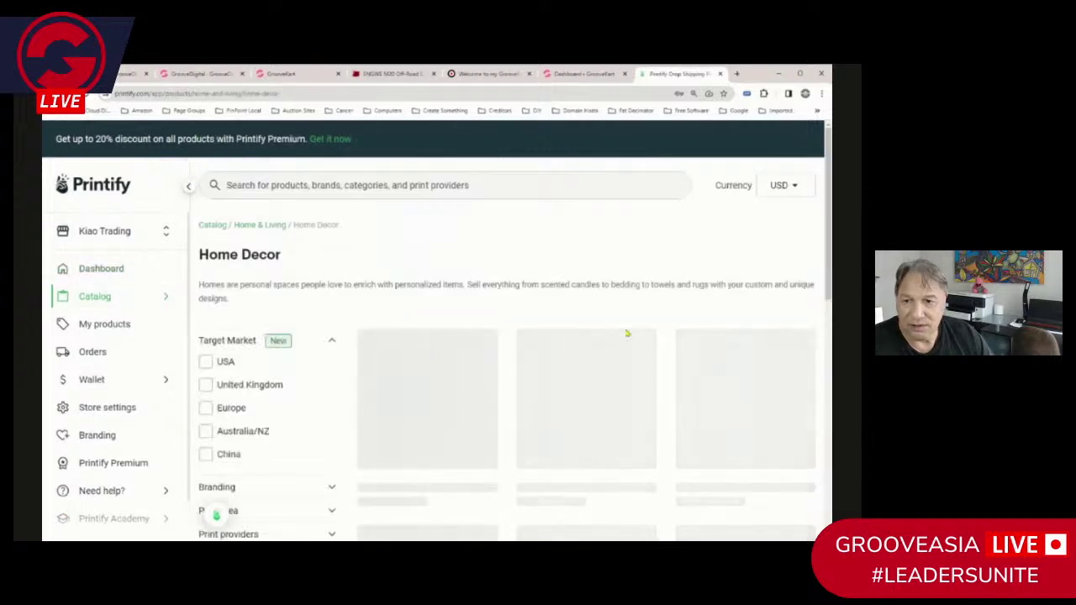
scroll(683, 344, "down", 7)
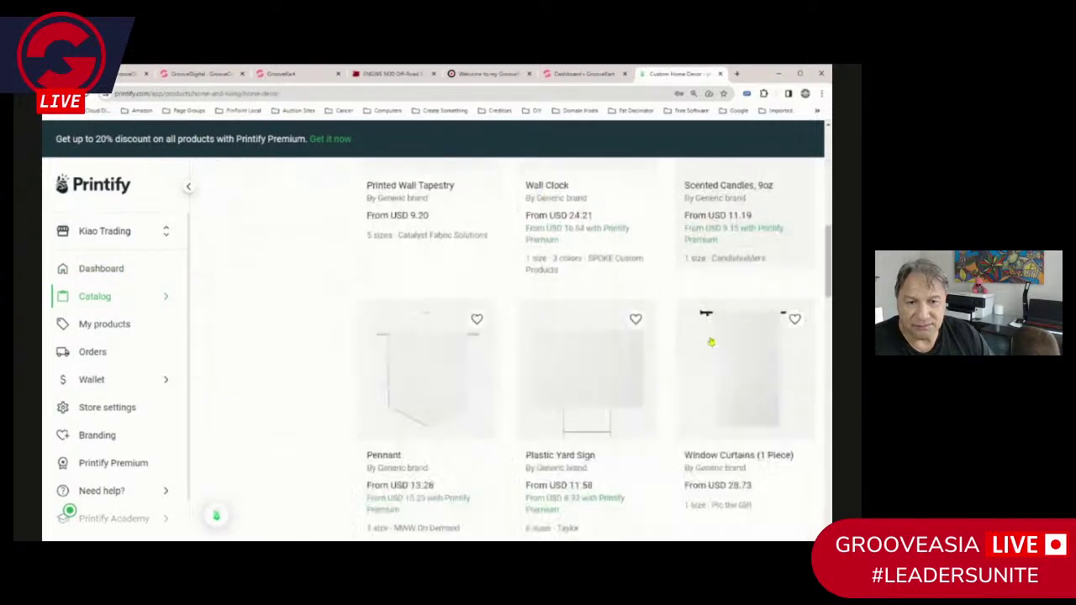
Browse the Home Decor products, looking over the candles, banners, lamp and bean bag cover and their prices
scroll(711, 339, "up", 3)
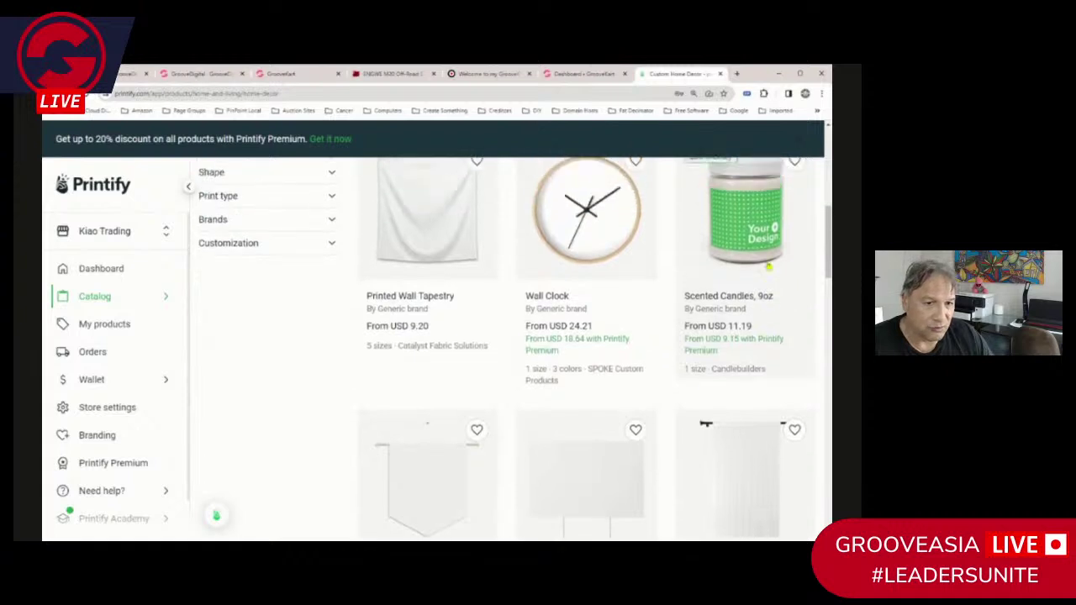
scroll(779, 264, "up", 2)
scroll(762, 273, "down", 3)
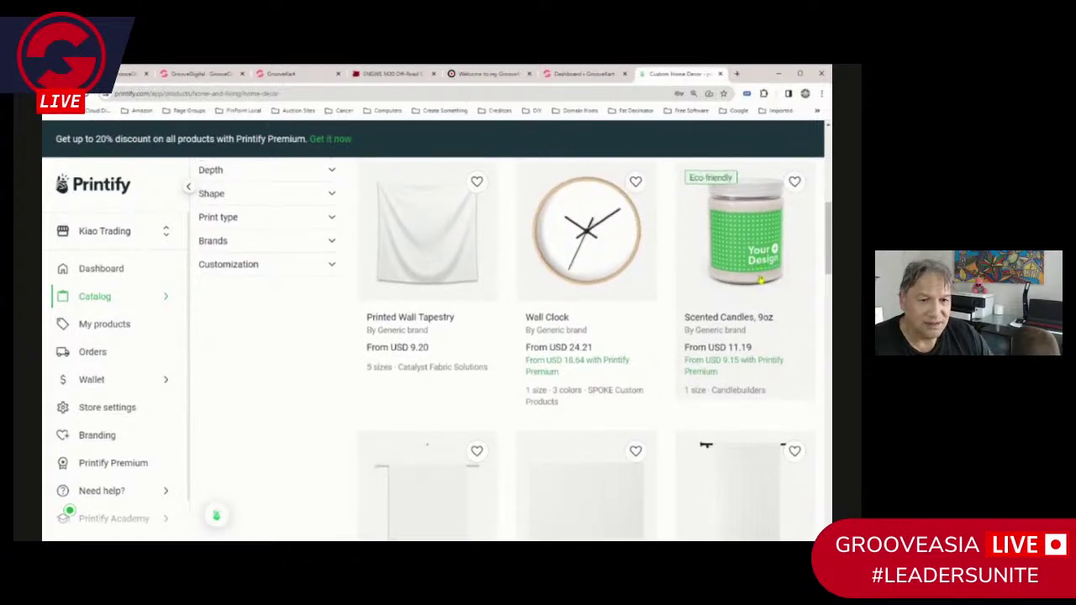
scroll(760, 280, "down", 2)
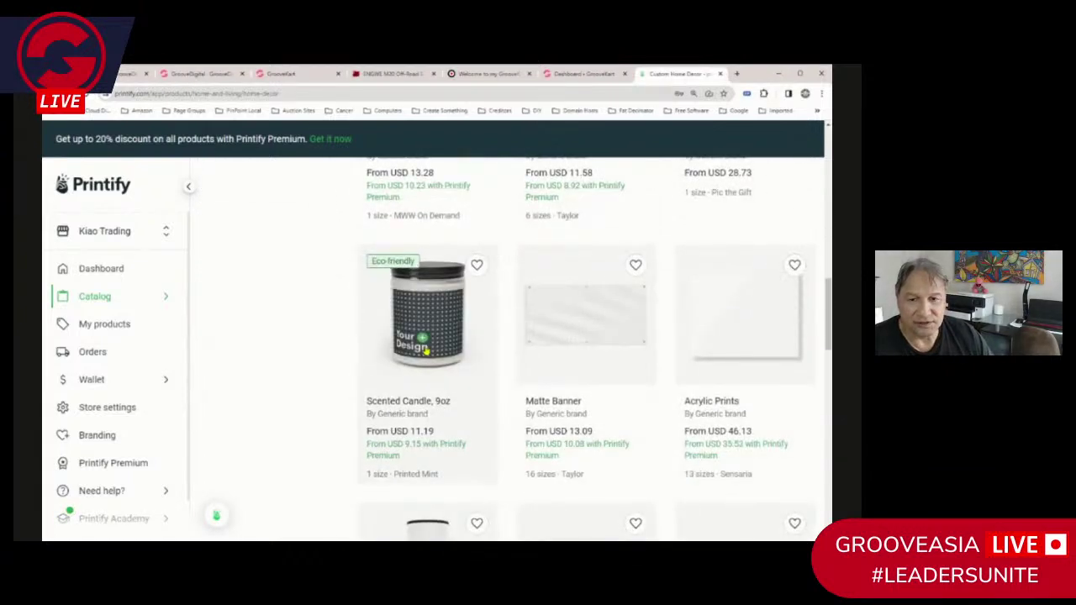
scroll(426, 353, "down", 3)
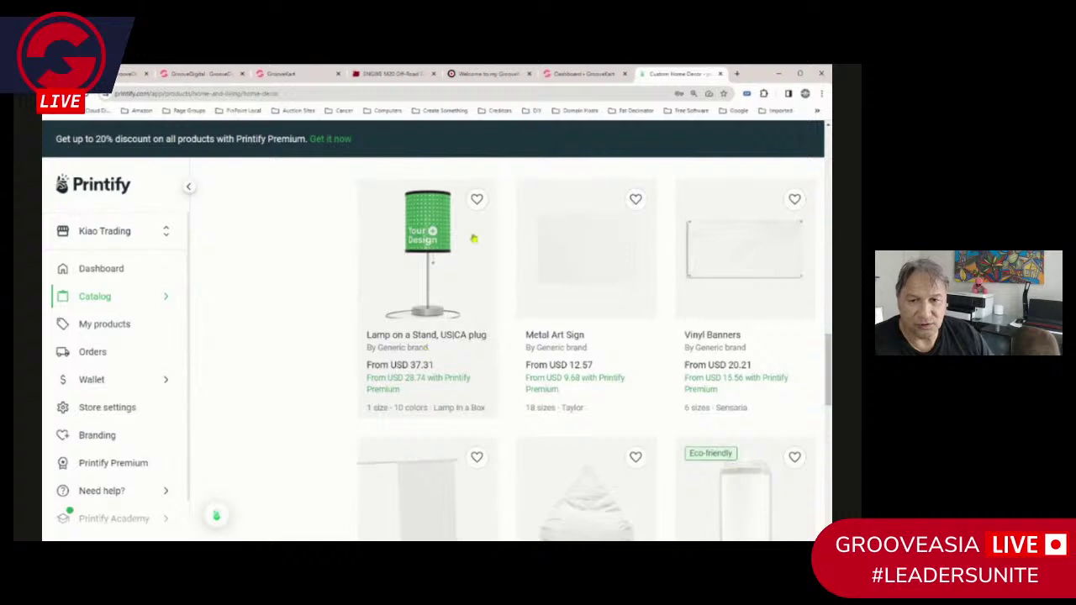
scroll(432, 259, "down", 2)
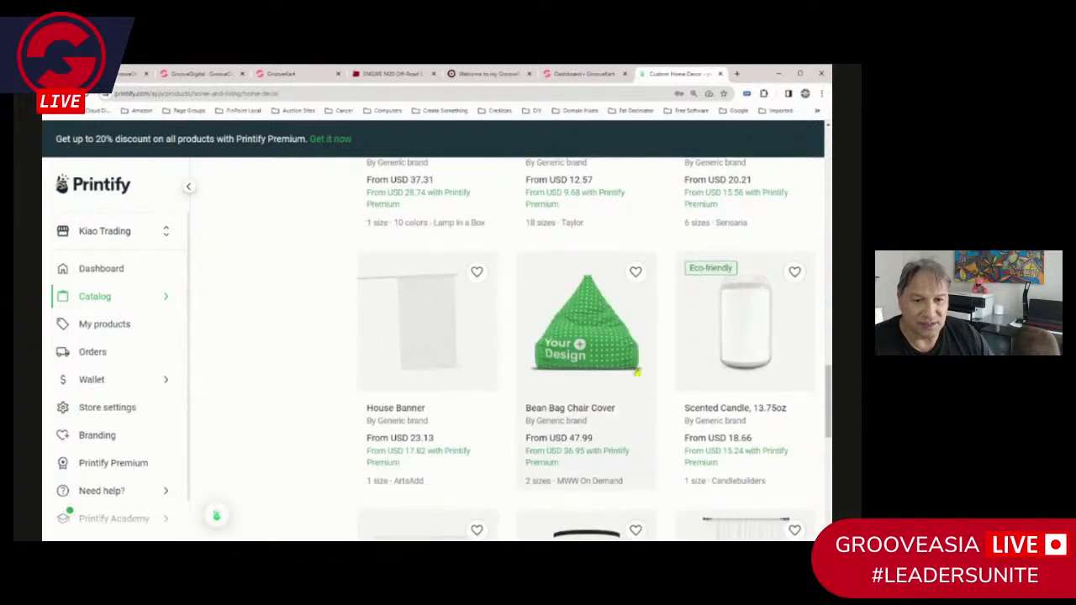
scroll(459, 375, "up", 6)
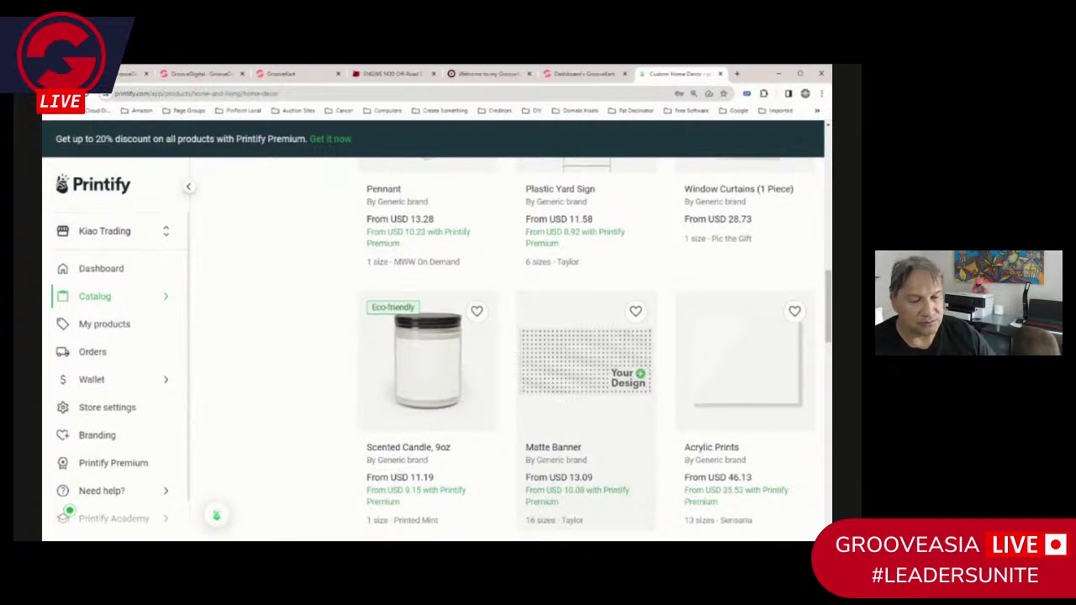
scroll(348, 341, "up", 1)
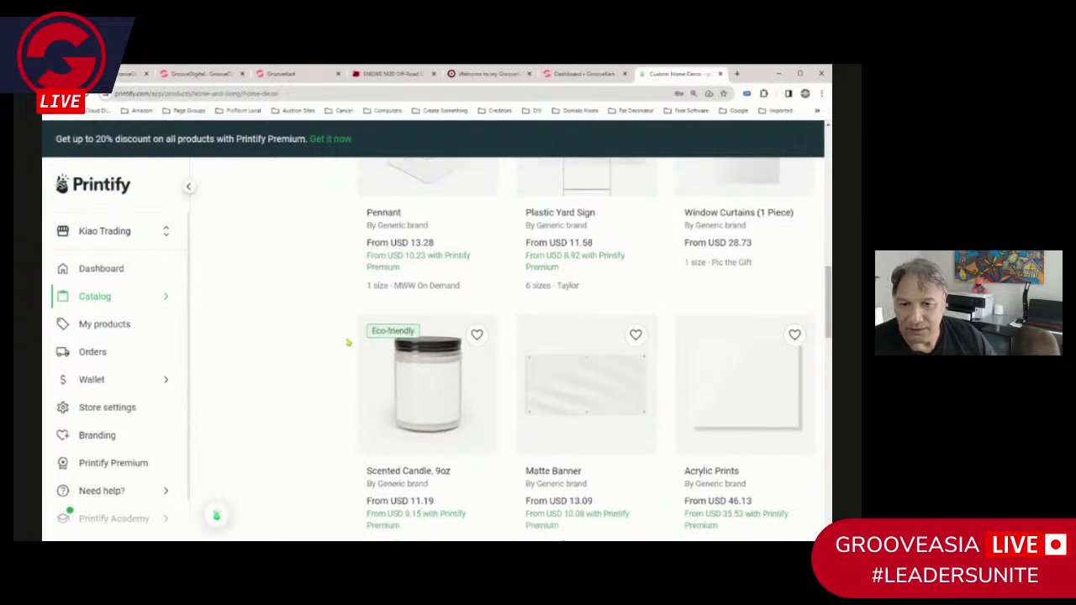
scroll(477, 334, "down", 1)
scroll(584, 334, "down", 1)
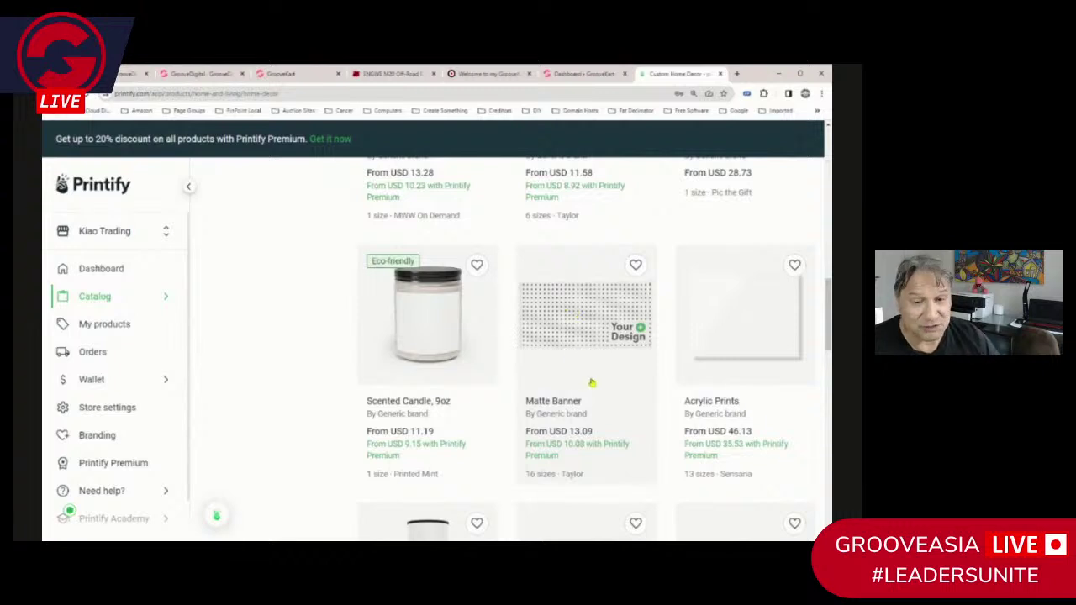
scroll(275, 402, "down", 1)
scroll(275, 401, "down", 2)
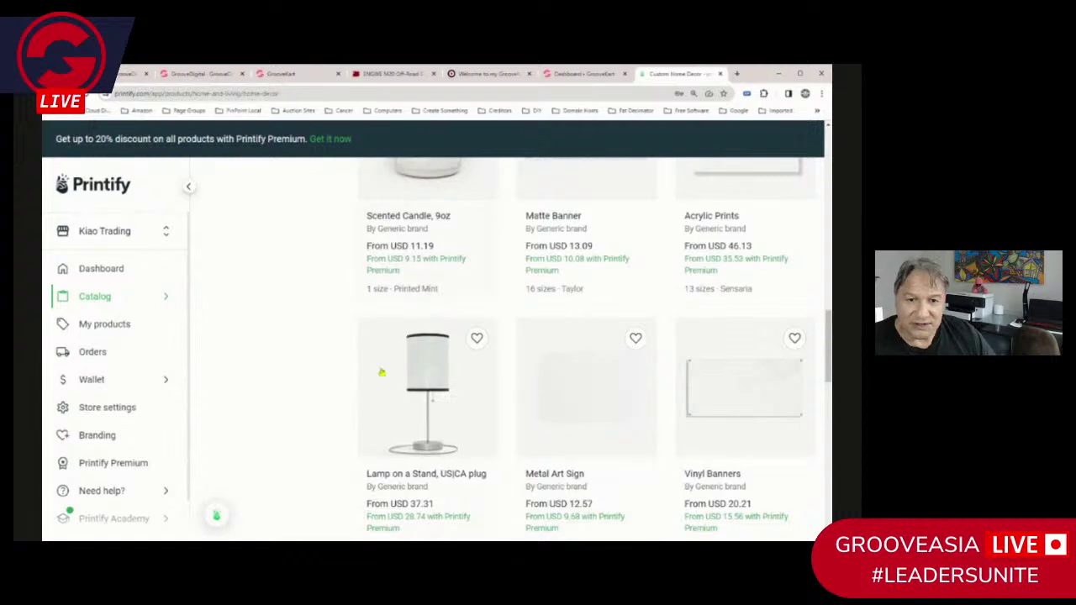
scroll(243, 413, "up", 5)
scroll(706, 323, "up", 6)
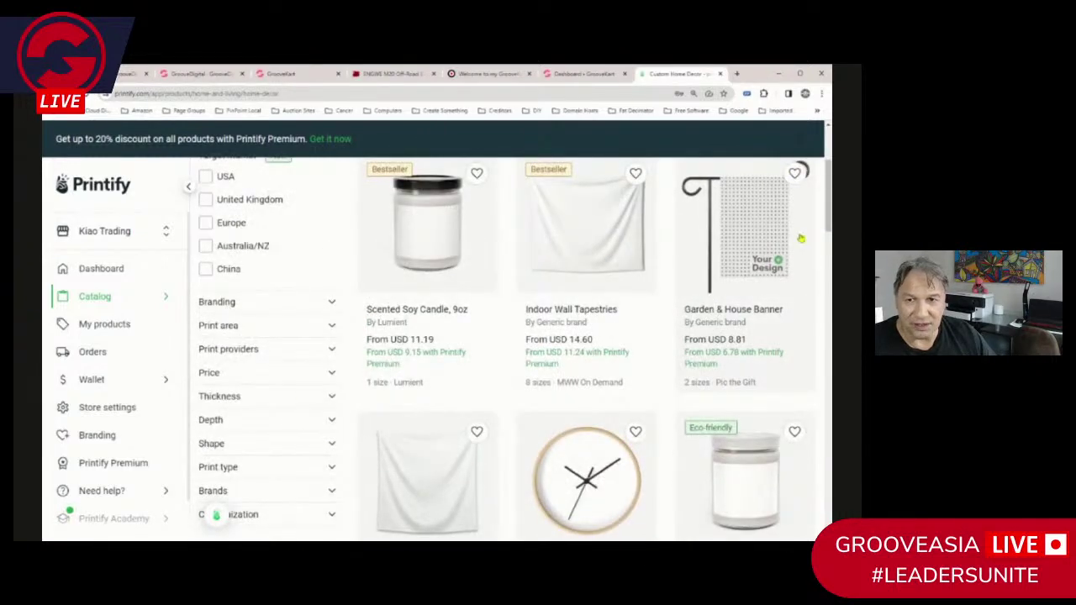
scroll(440, 223, "up", 2)
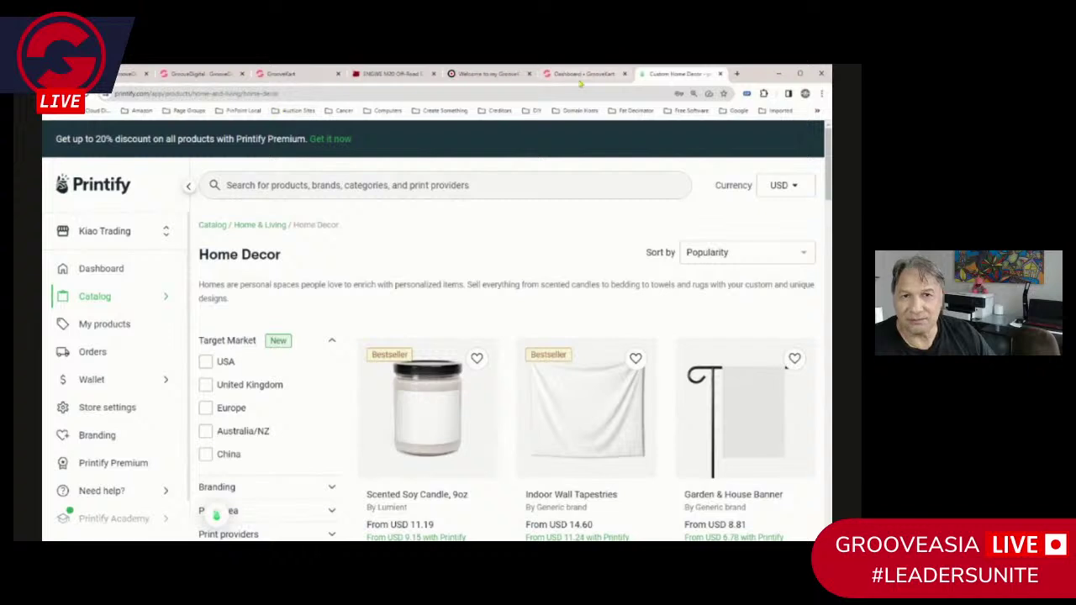
Switch to the GrooveKart store's POD & DropShipping page, enable the Printify integration and open its API token settings
left_click(274, 75)
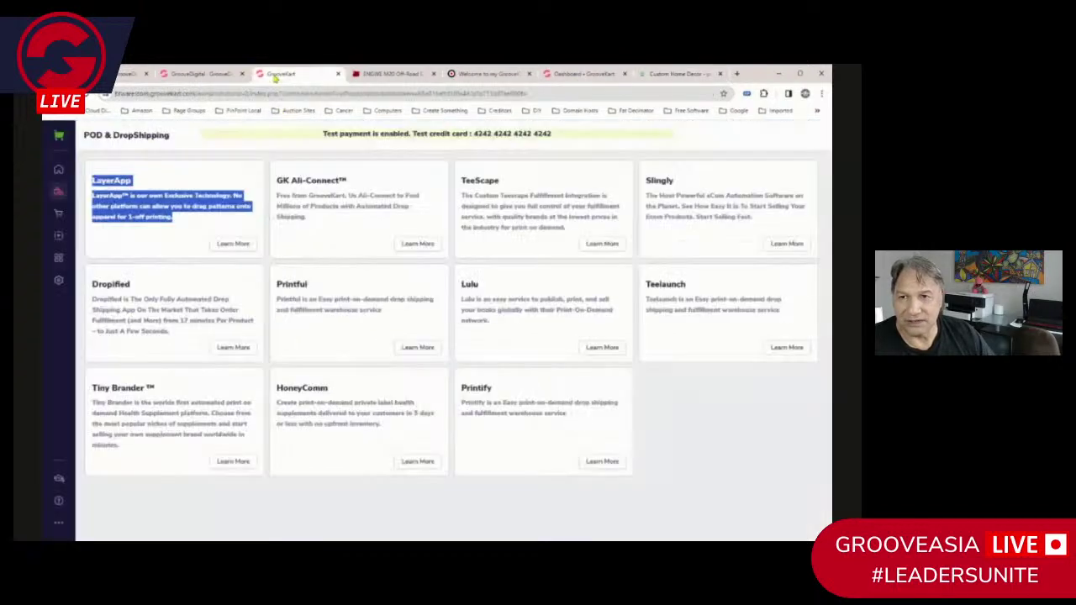
left_click(732, 433)
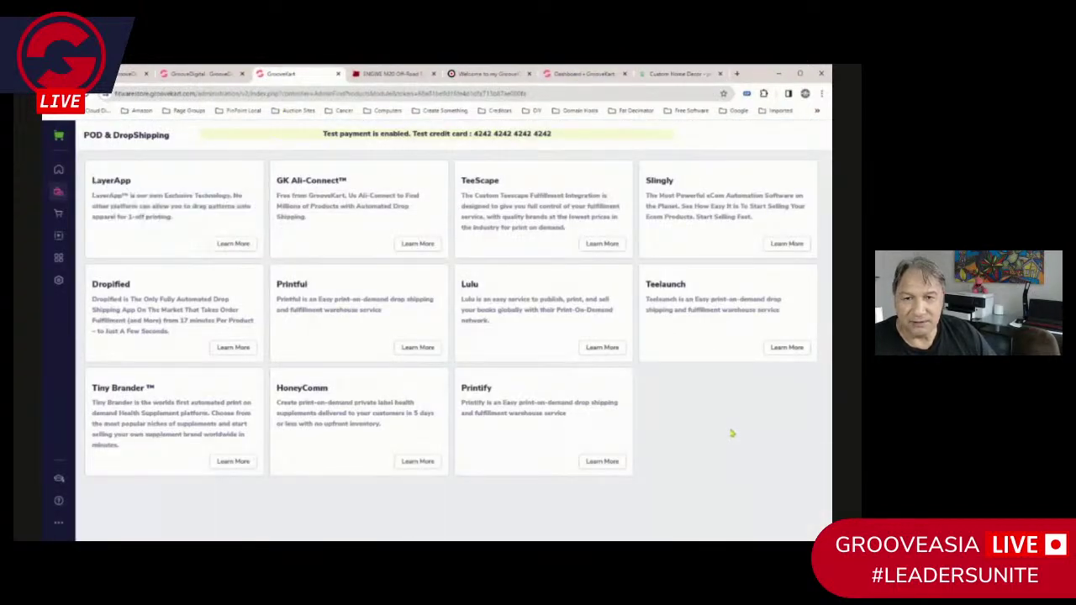
left_click(59, 195)
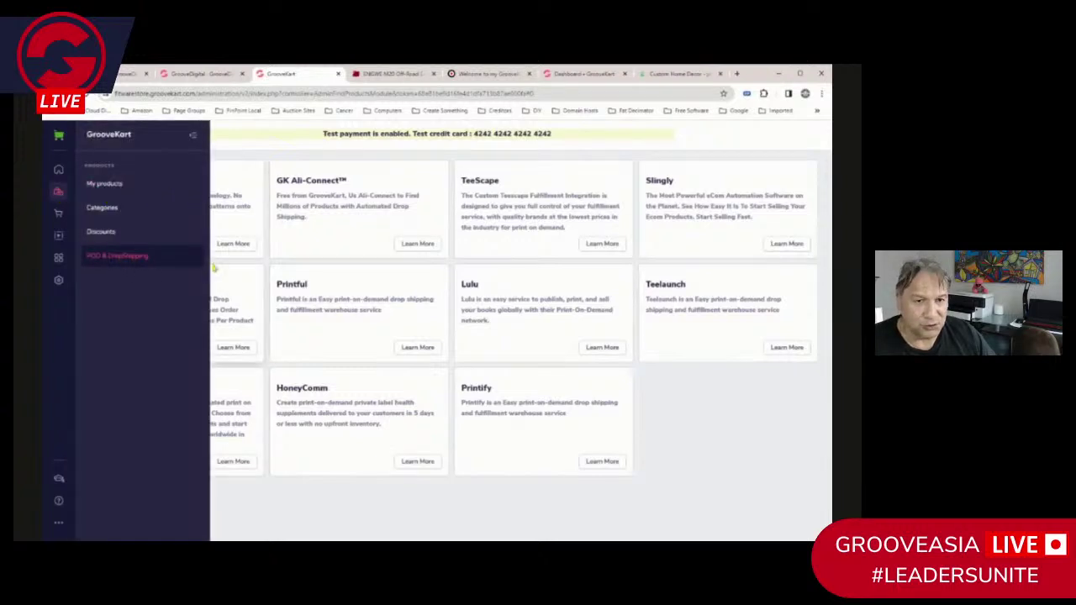
left_click(602, 462)
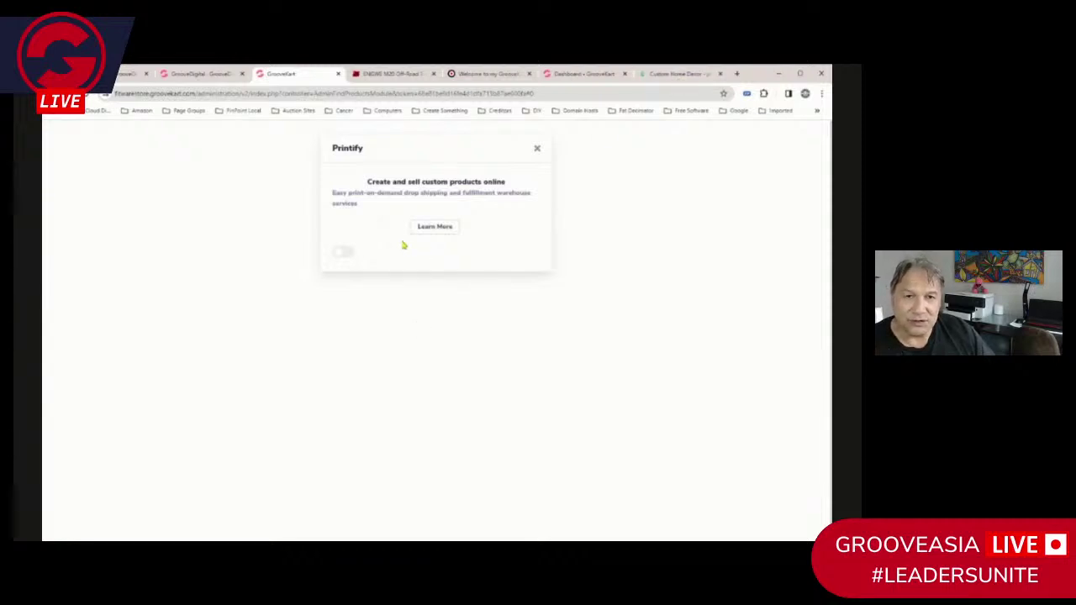
left_click(344, 254)
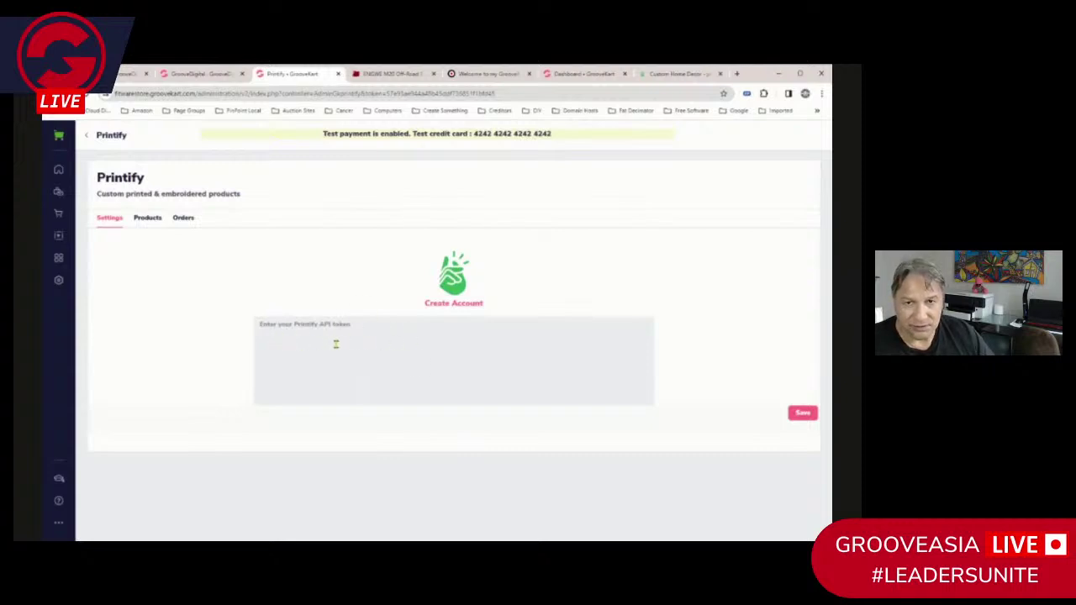
Switch to Printify and open the account's Connections page to view its API tokens
left_click(675, 75)
scroll(85, 425, "down", 2)
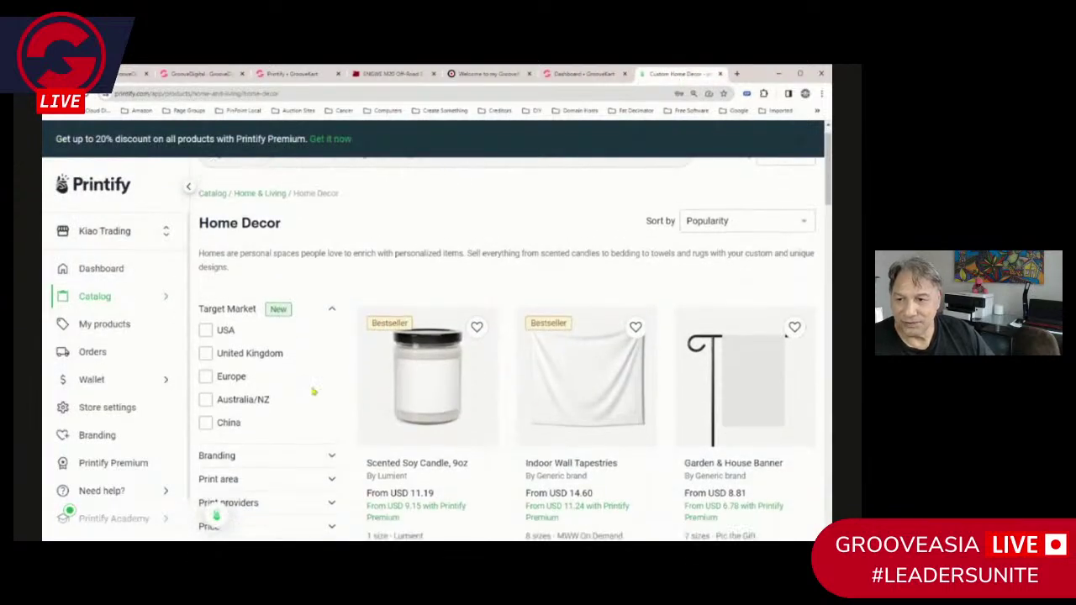
scroll(101, 420, "down", 5)
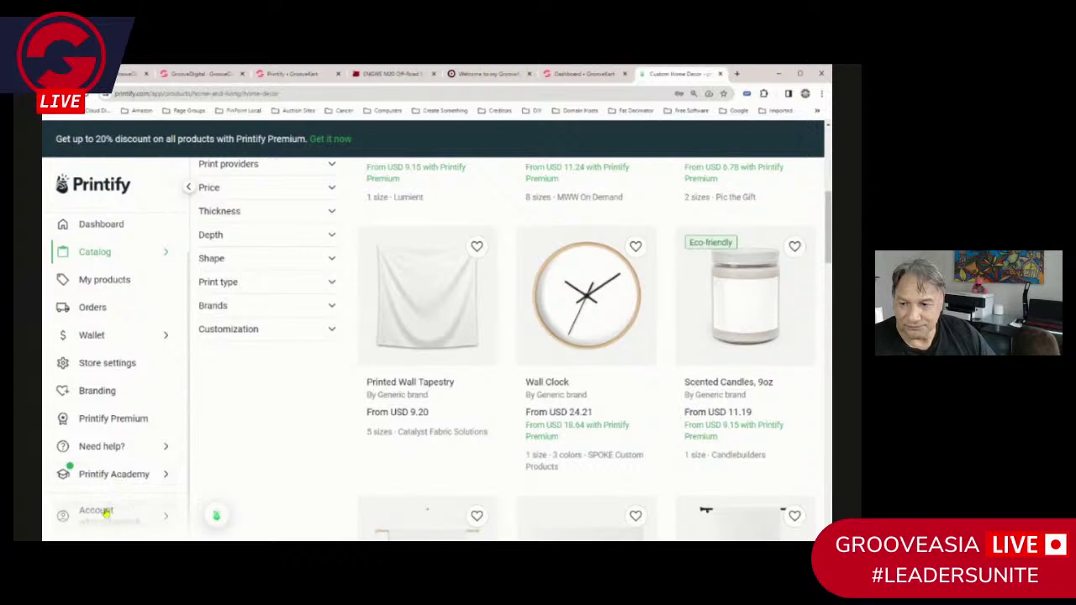
scroll(119, 510, "down", 4)
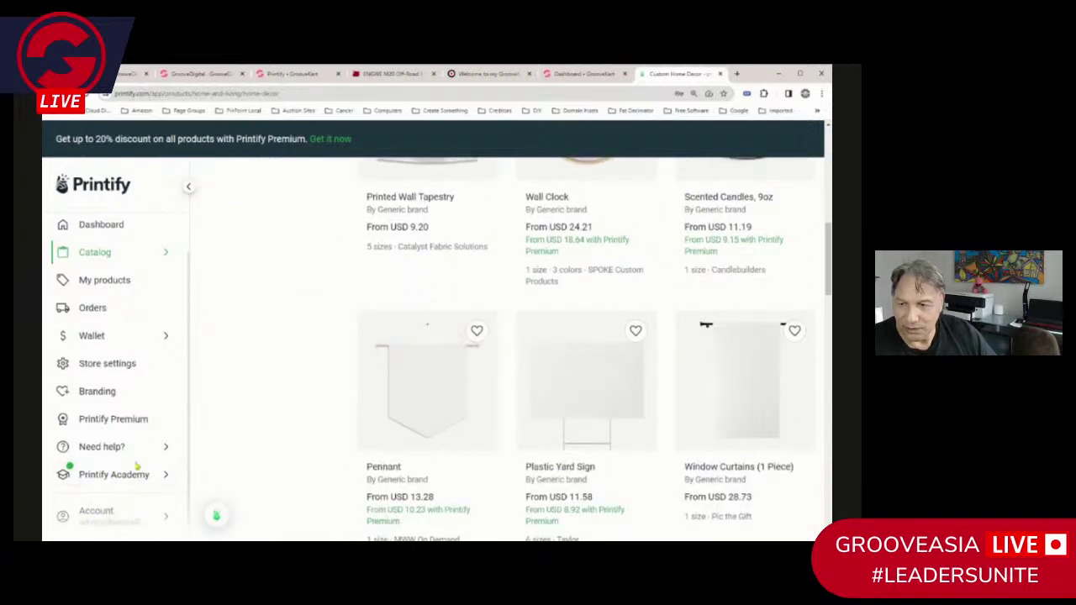
scroll(132, 486, "up", 5)
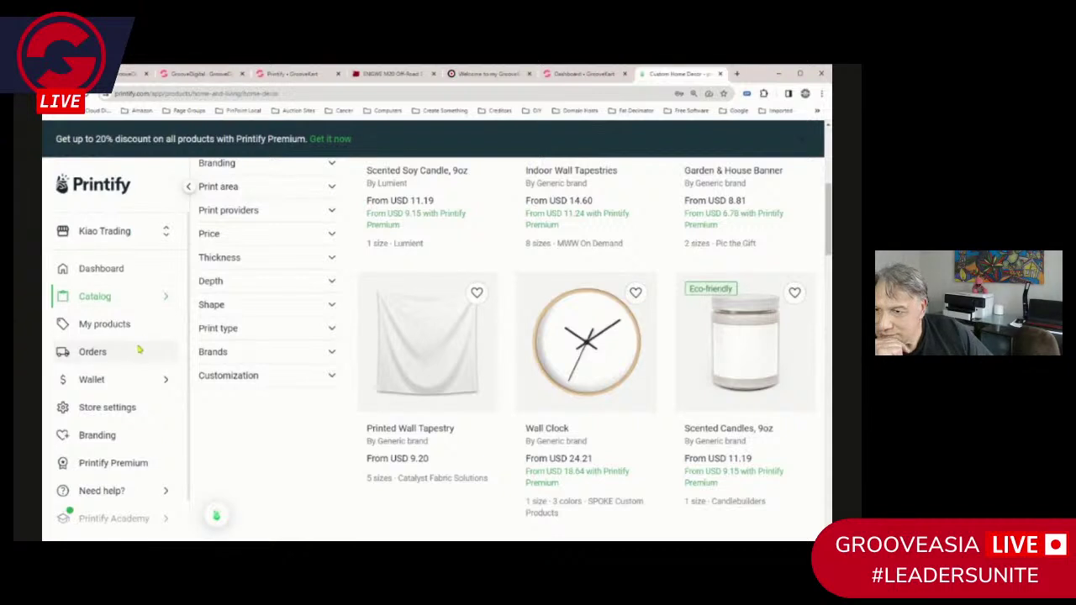
left_click(121, 271)
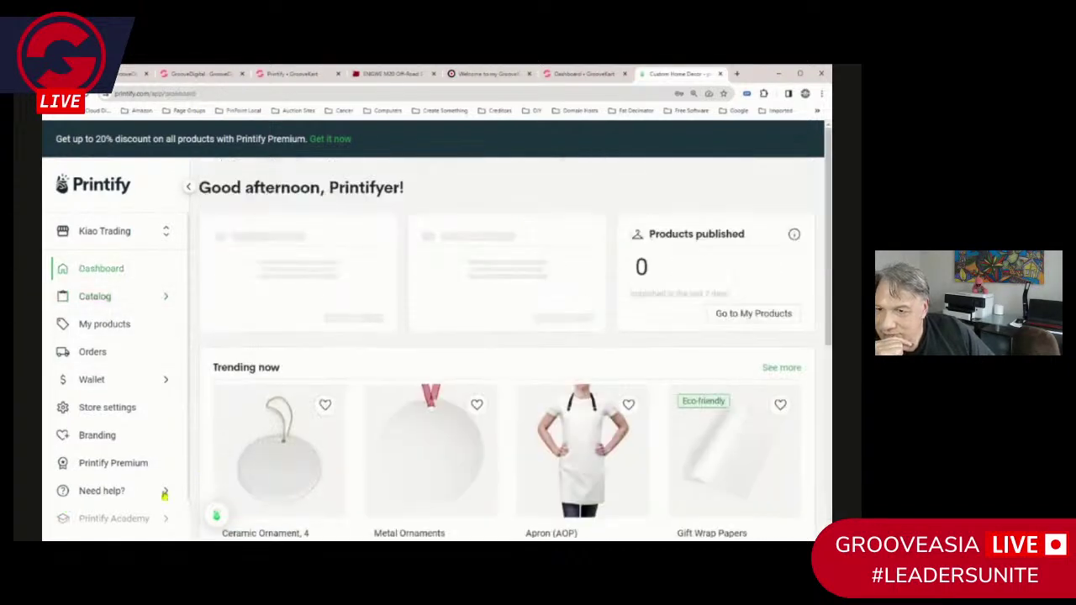
left_click(114, 516)
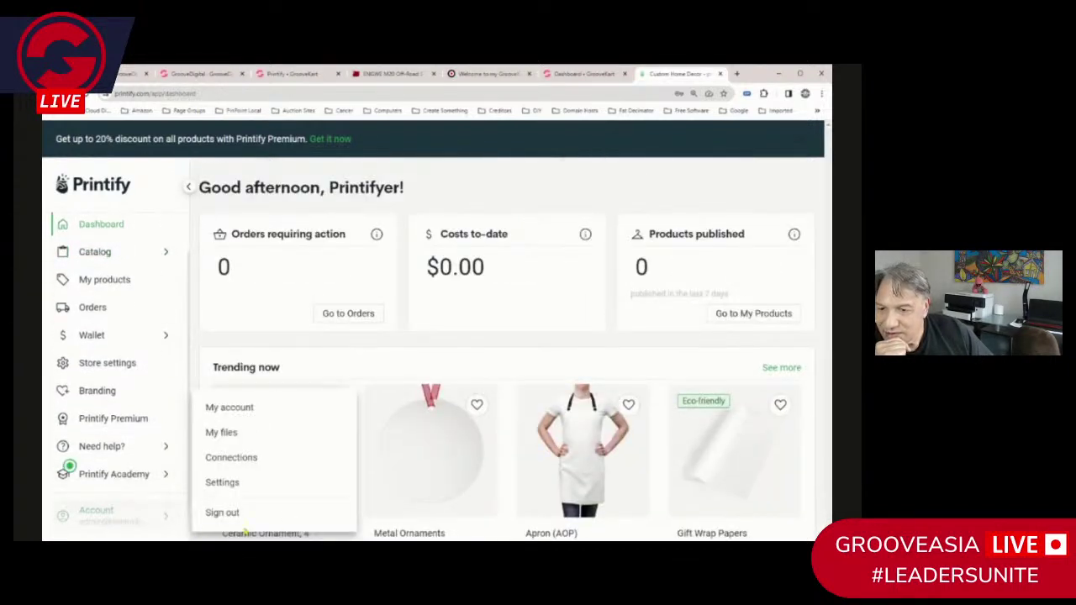
left_click(223, 459)
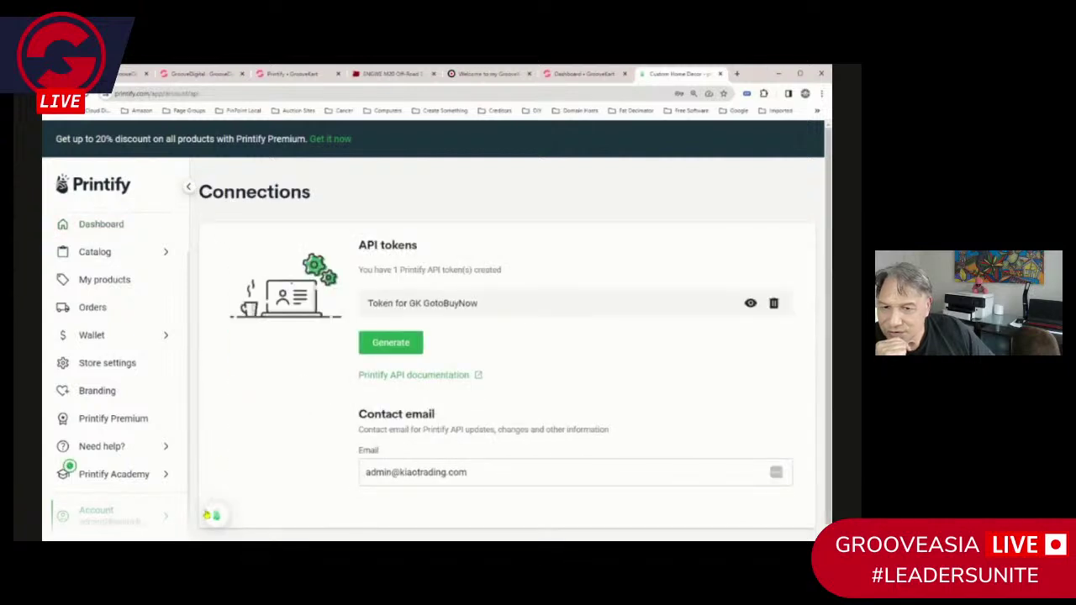
scroll(514, 433, "down", 1)
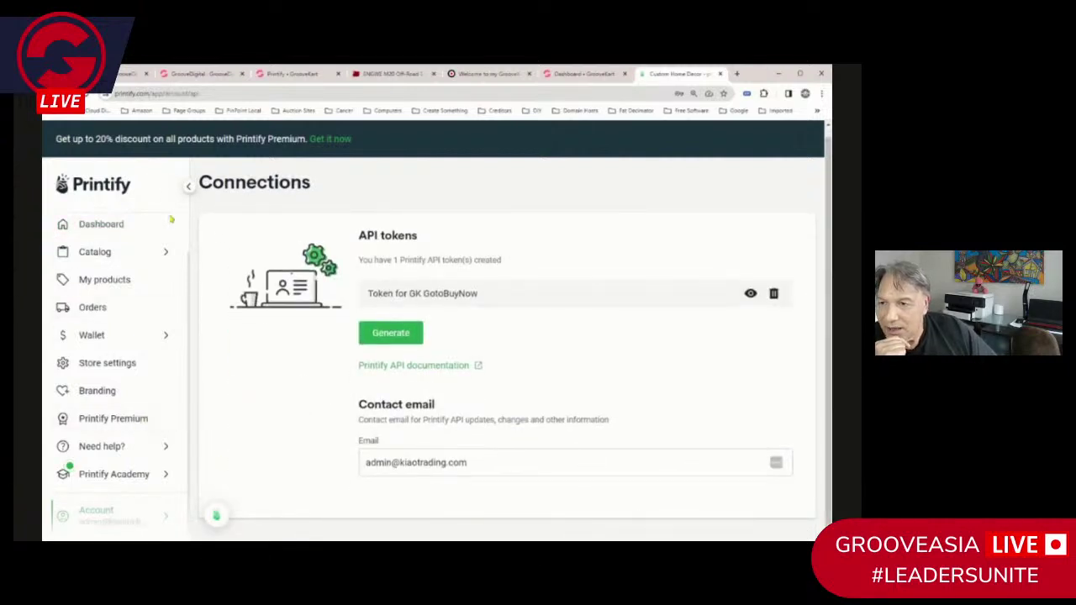
scroll(170, 219, "up", 2)
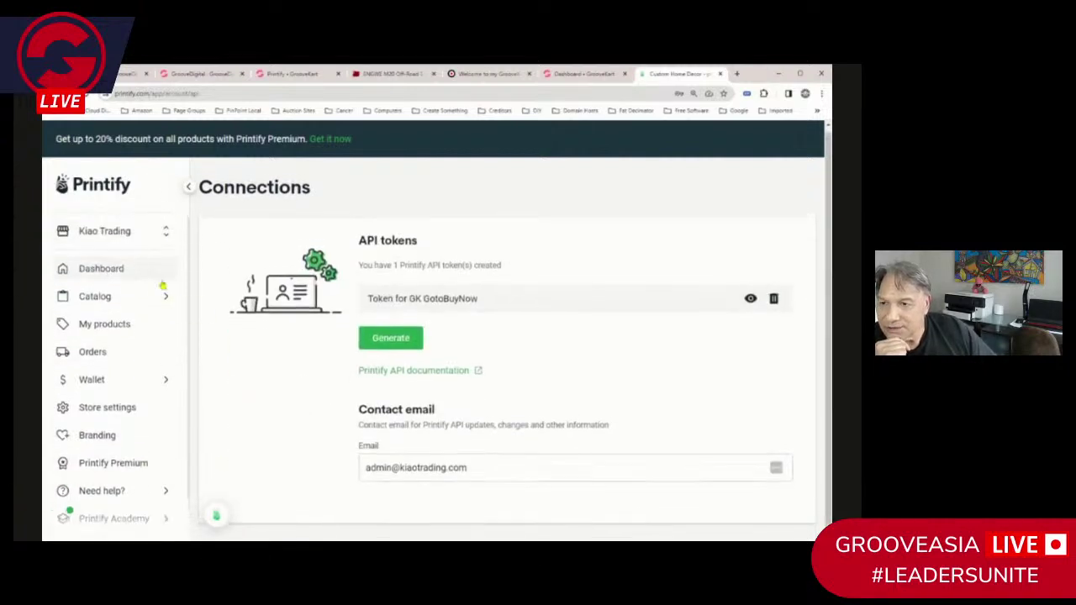
Start adding a new store in Printify and look over the sales channels available for connecting it
left_click(104, 233)
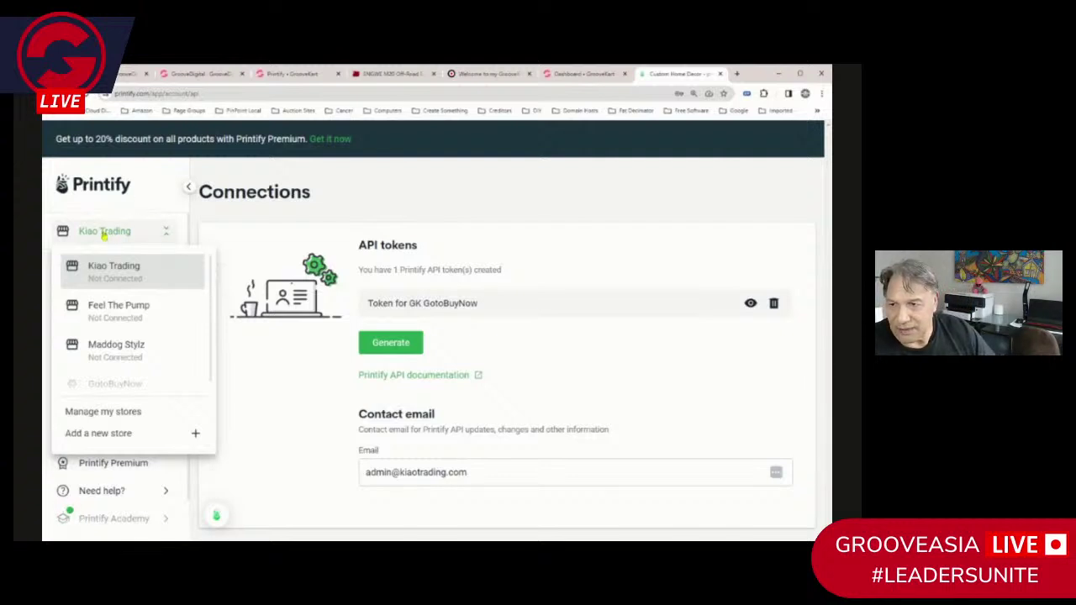
left_click(128, 434)
scroll(542, 427, "down", 1)
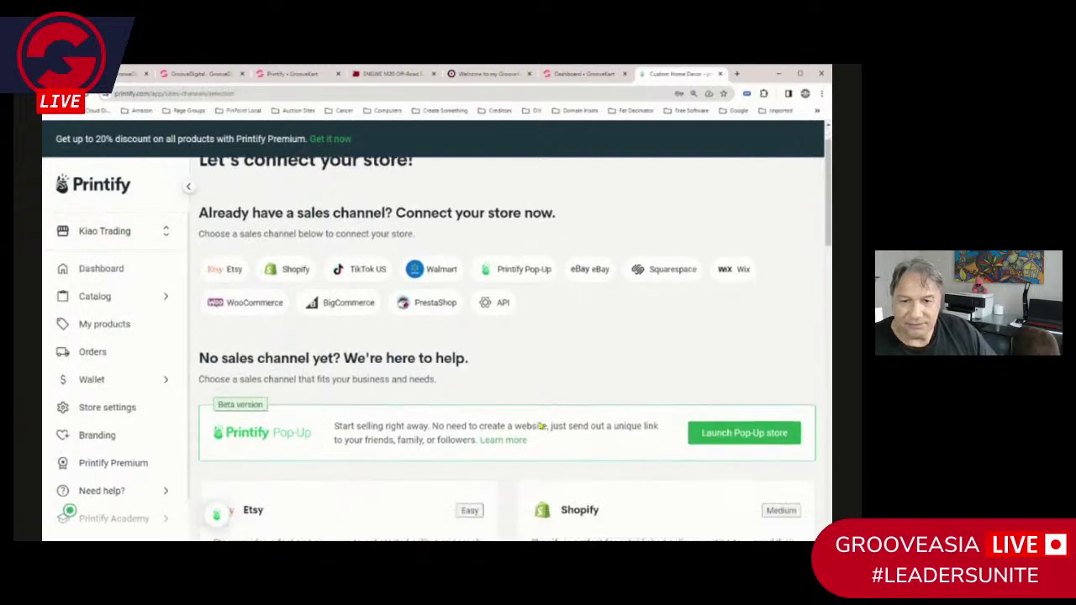
scroll(696, 353, "down", 2)
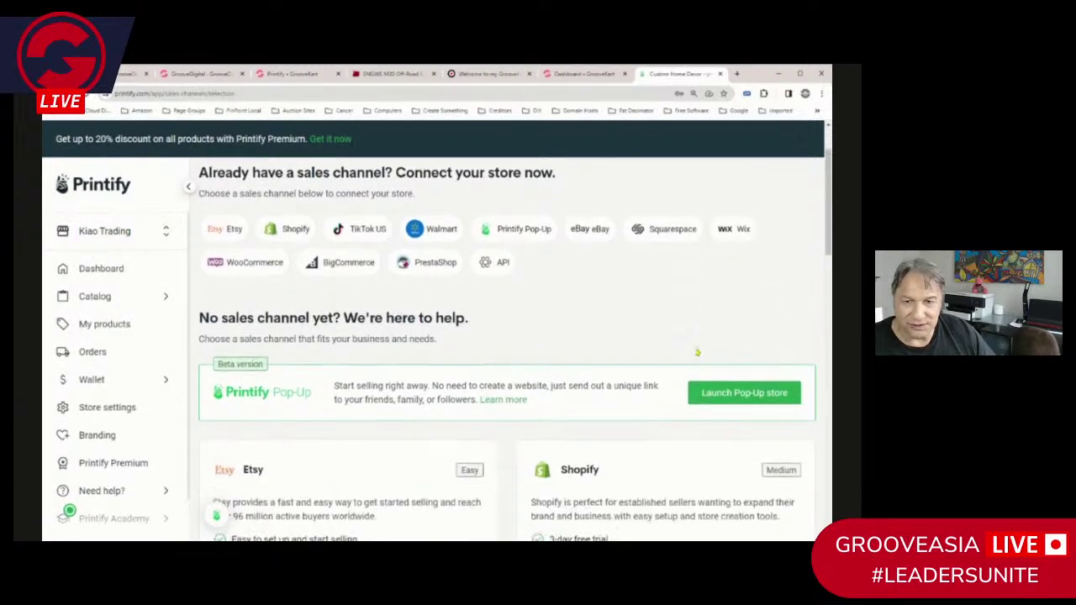
scroll(513, 294, "up", 3)
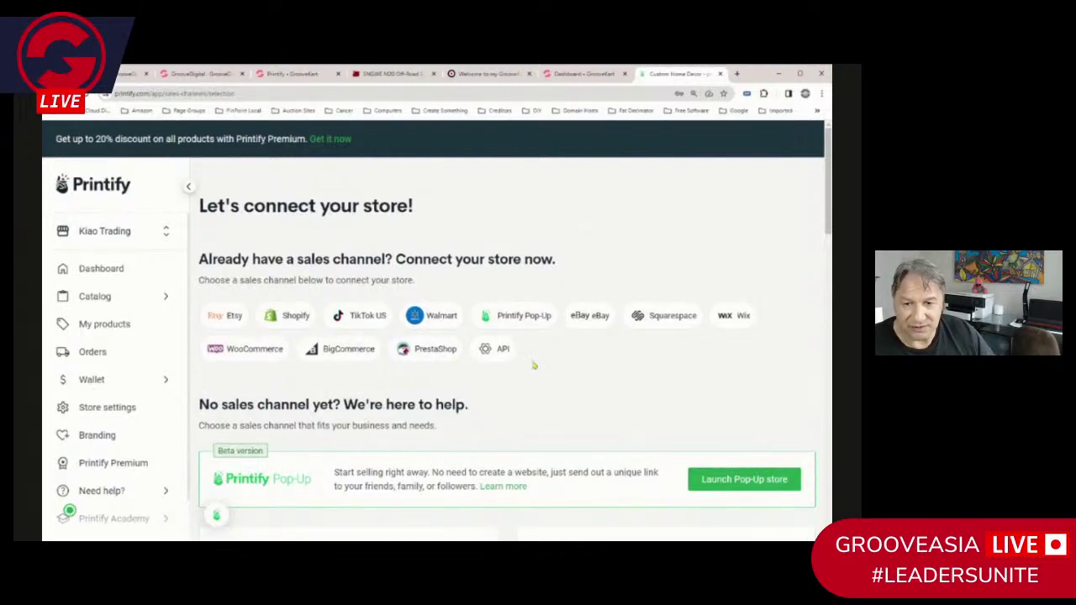
scroll(538, 378, "down", 2)
scroll(534, 384, "up", 2)
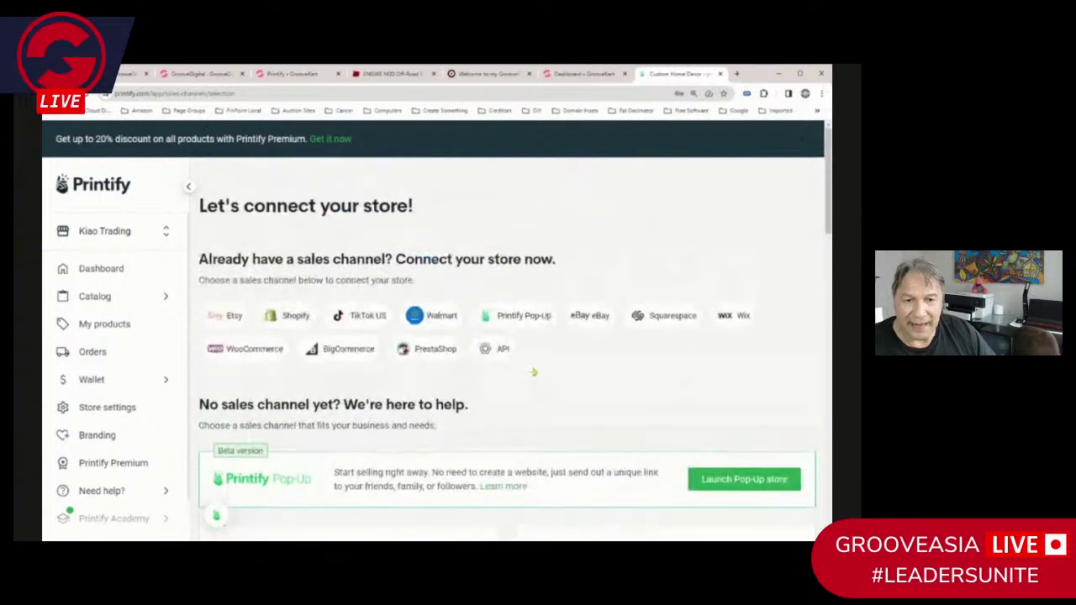
Connect a new store through the API sales channel with the store name FitwareZone, and dismiss the confirmation
left_click(494, 353)
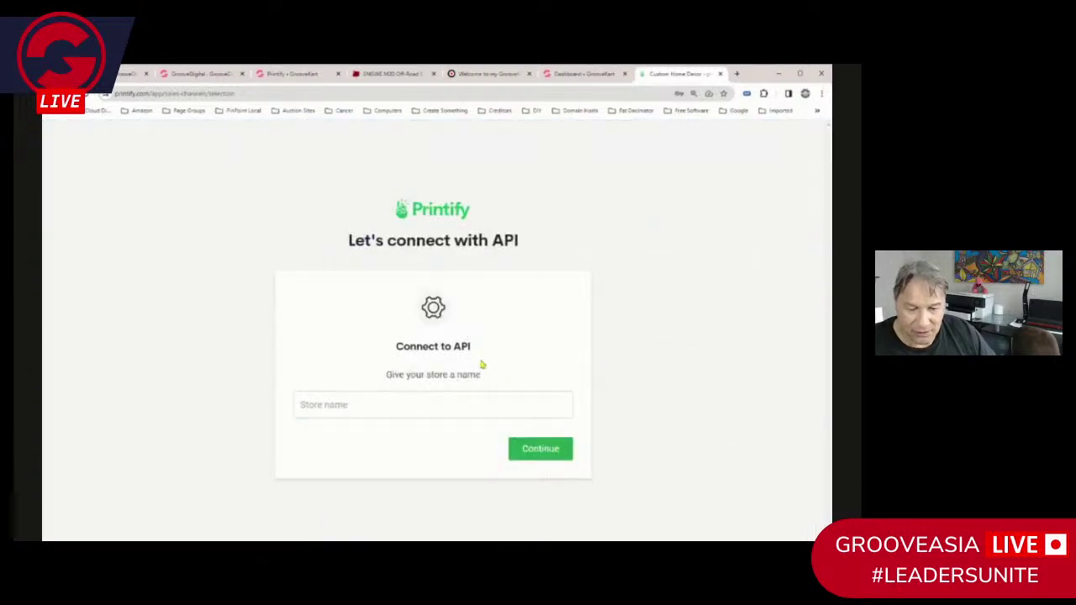
left_click(349, 406)
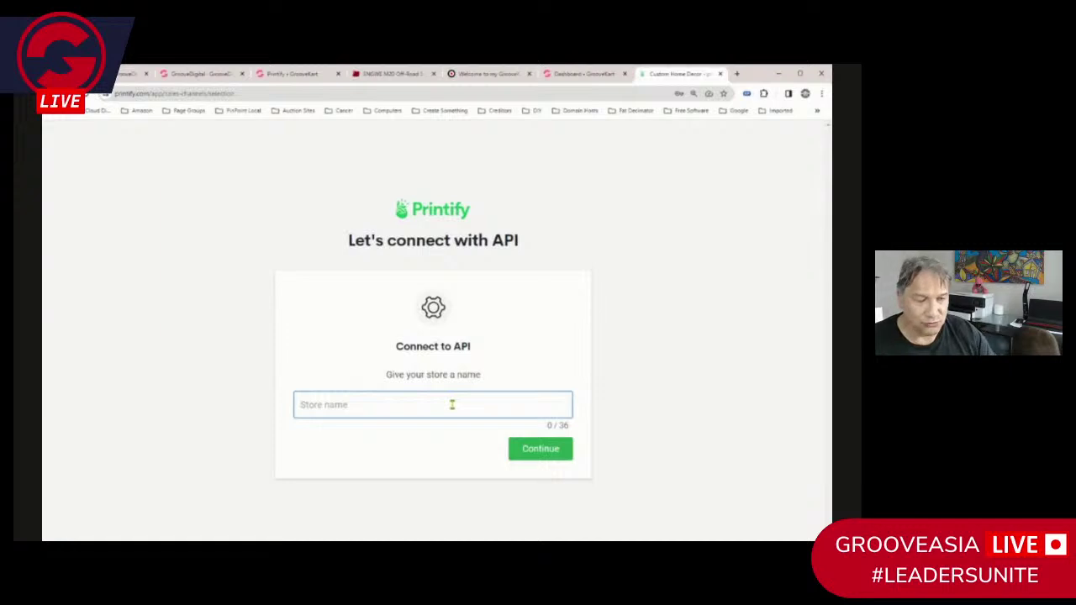
type("Fit")
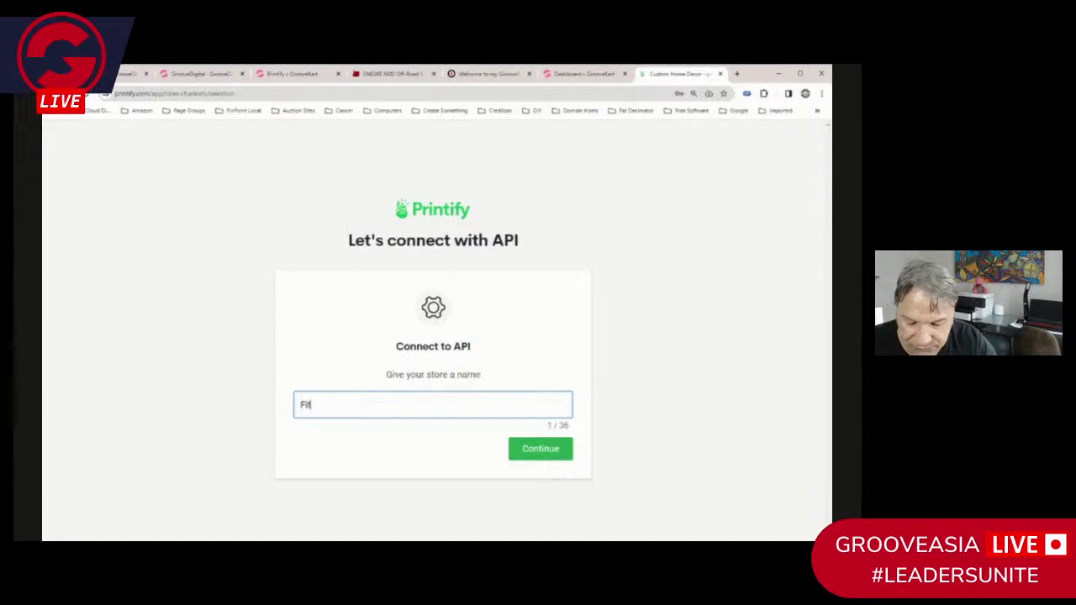
type("wa")
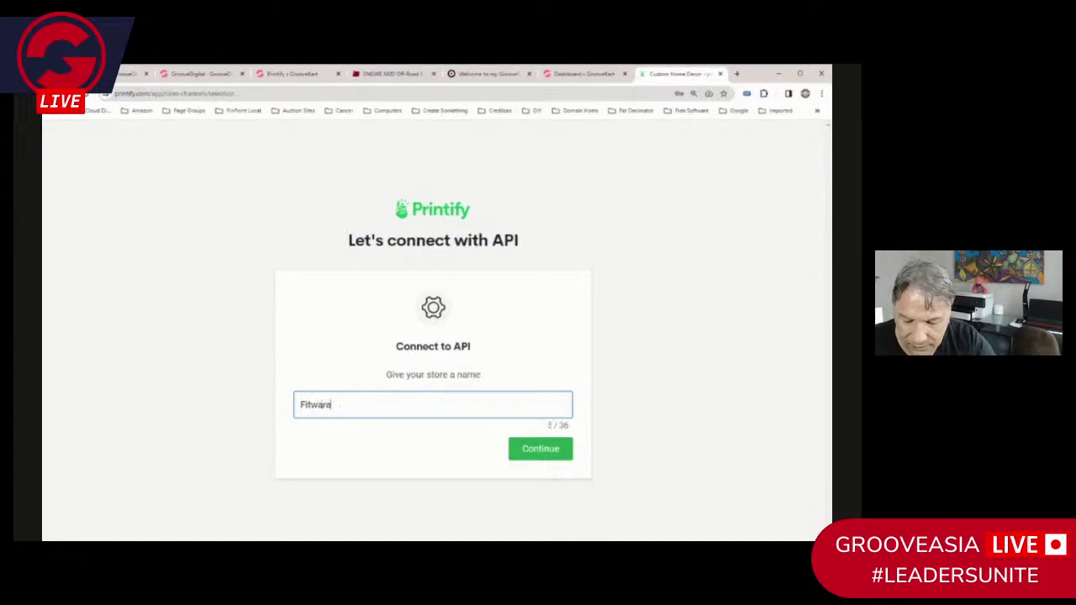
type("reZOne")
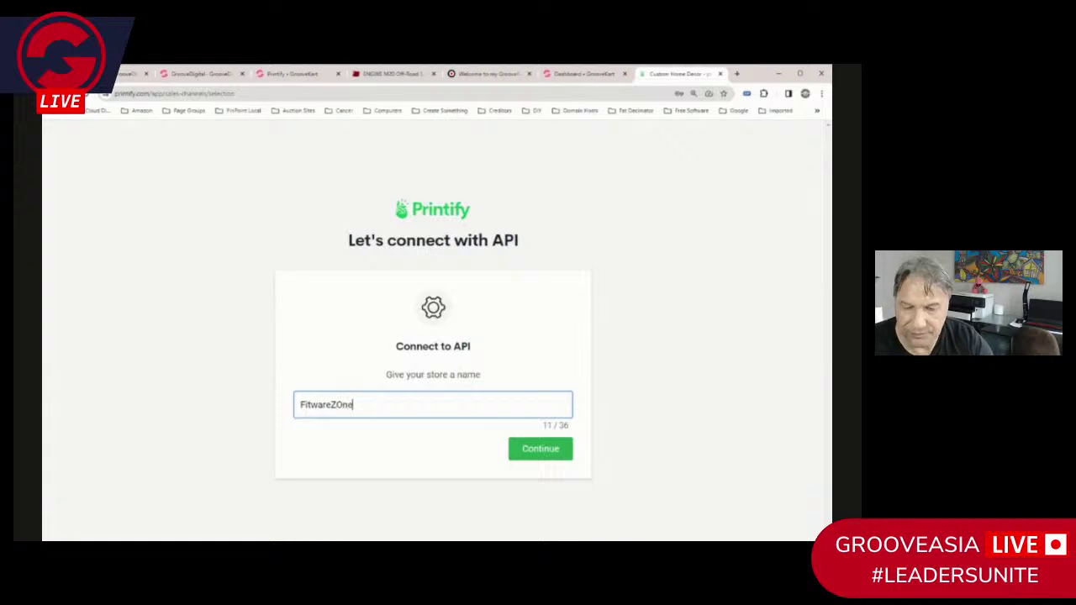
left_click(344, 405)
key("BackSpace")
type("o")
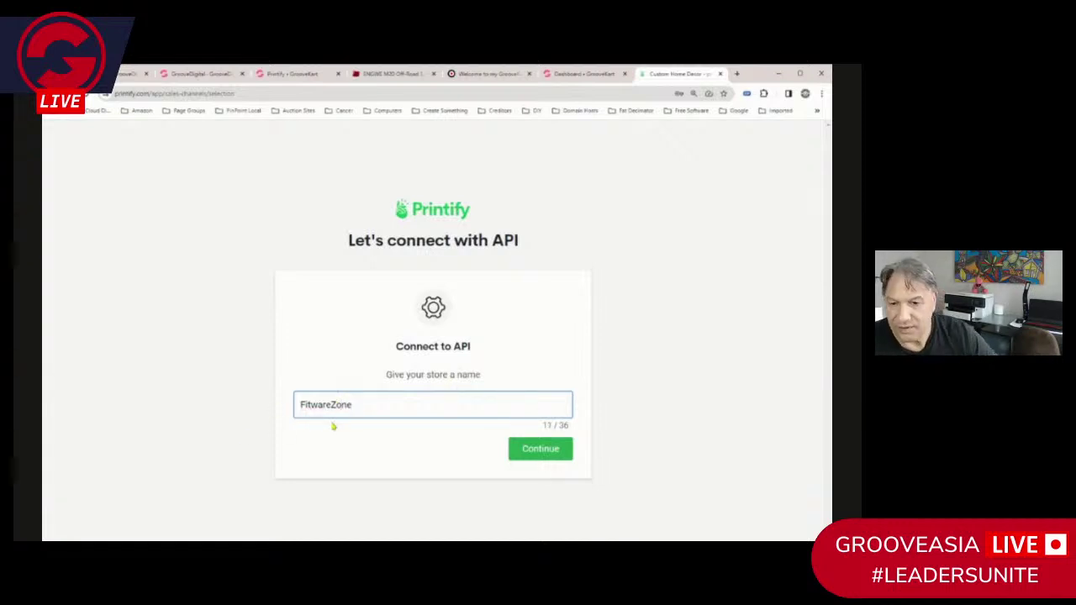
left_click(554, 448)
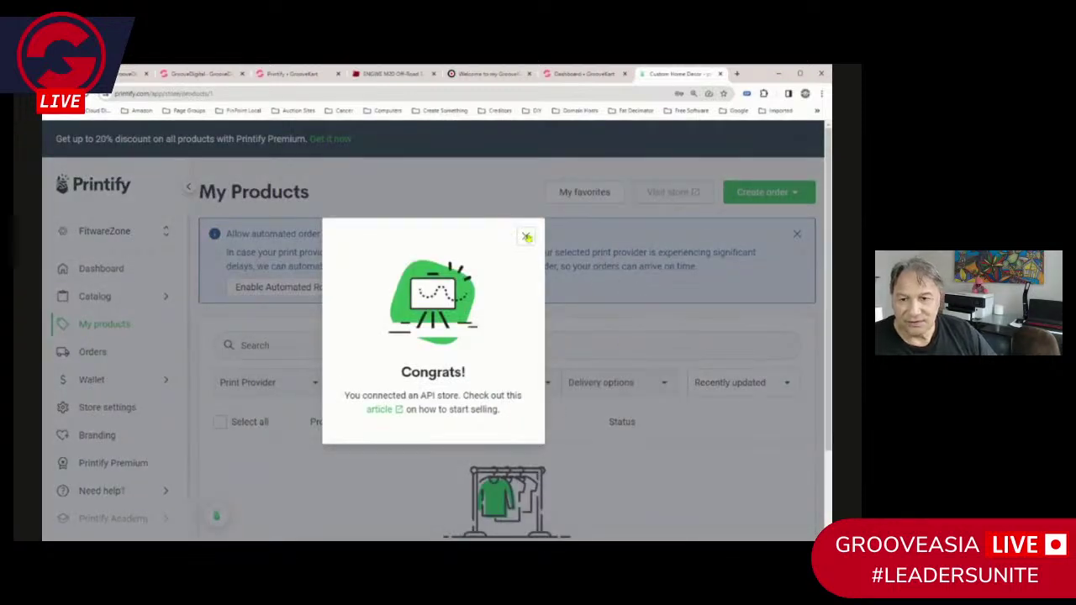
left_click(526, 239)
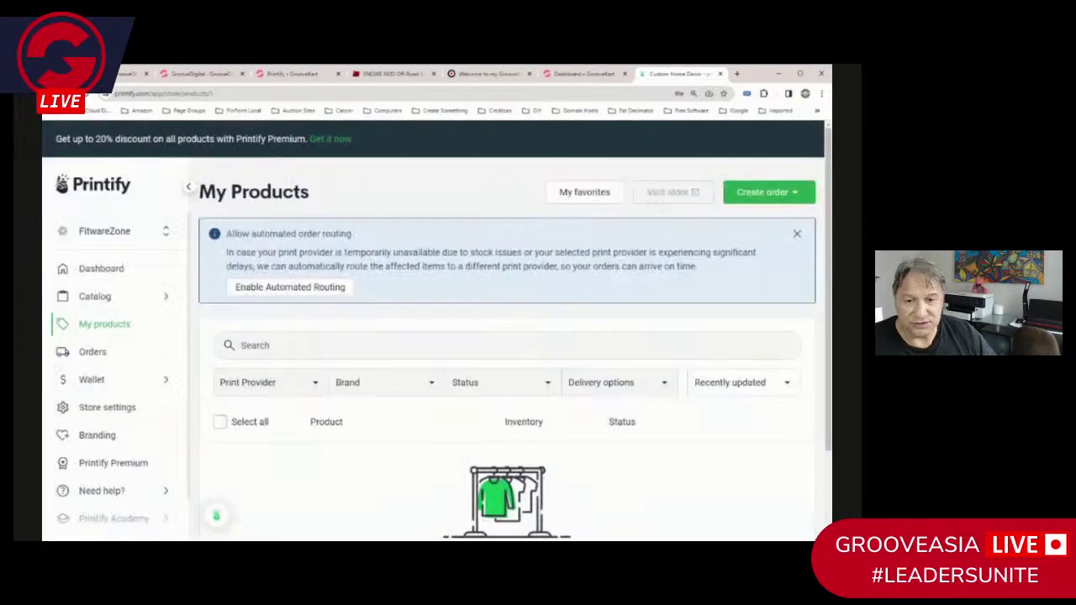
Look over the new store's My Products page and the account settings down to the login and personal data sections
scroll(664, 493, "down", 2)
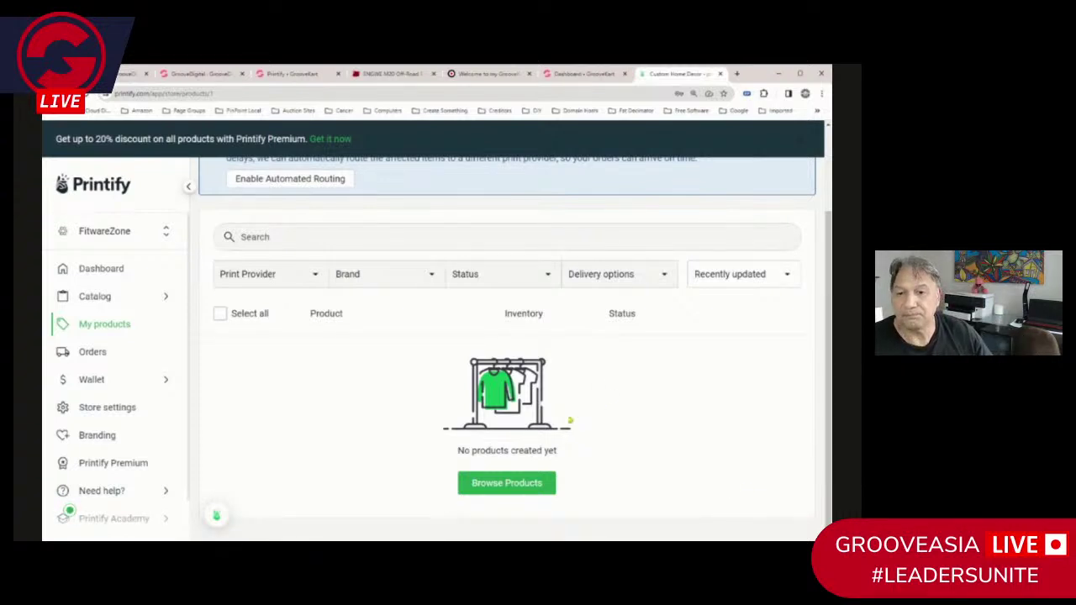
scroll(160, 505, "down", 1)
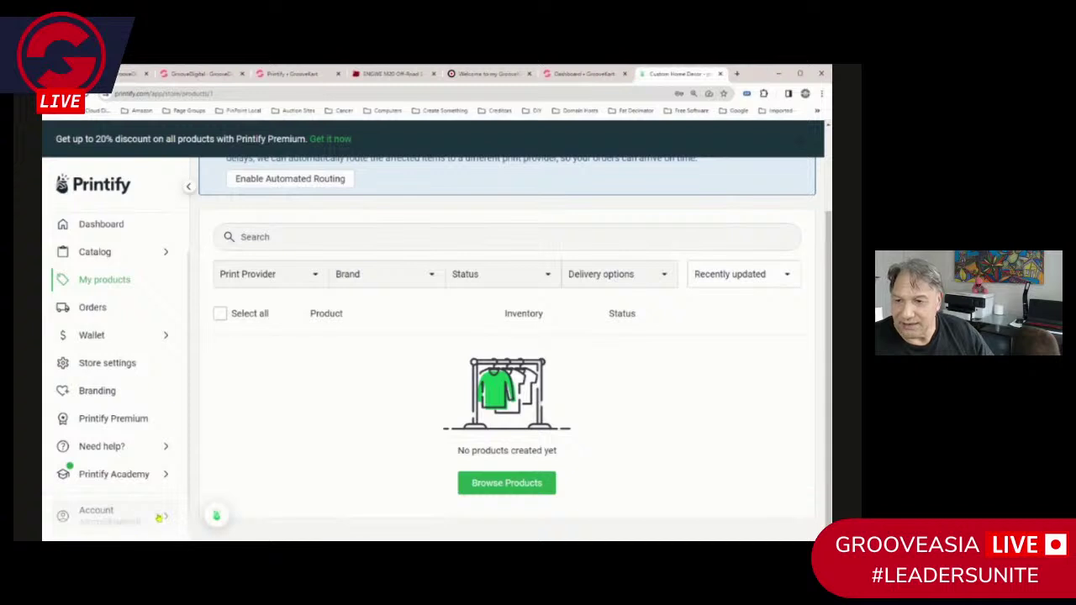
scroll(147, 513, "up", 1)
scroll(142, 514, "up", 2)
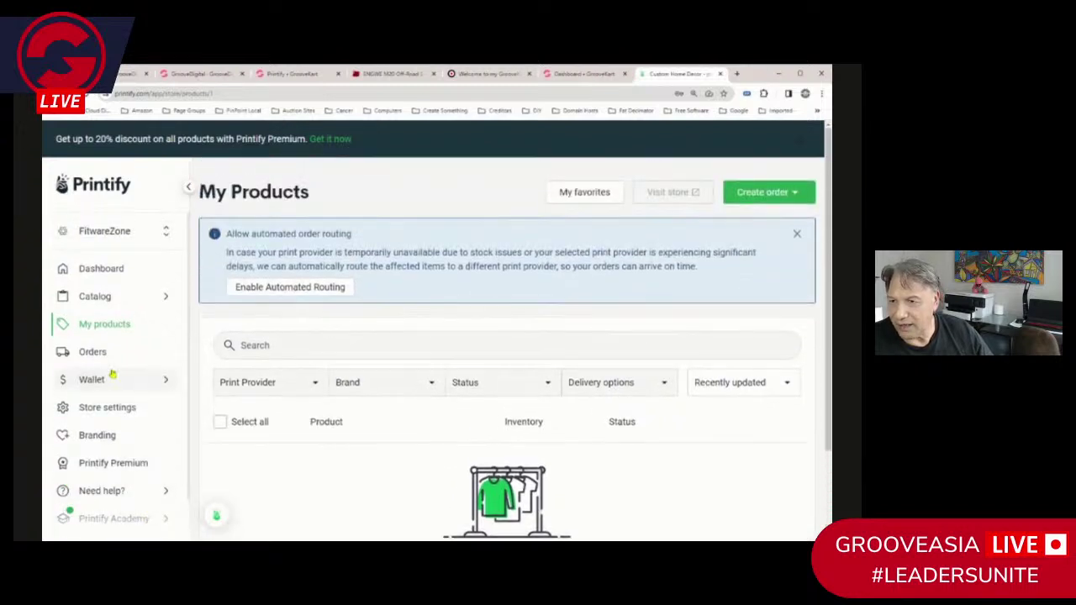
scroll(126, 537, "down", 1)
left_click(138, 517)
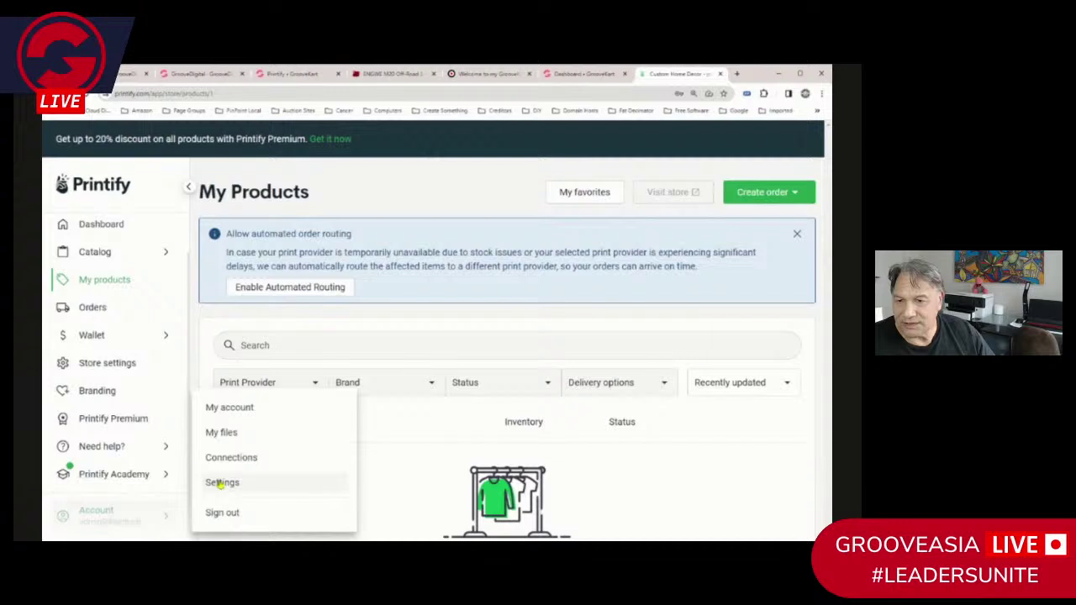
left_click(222, 483)
scroll(411, 502, "down", 4)
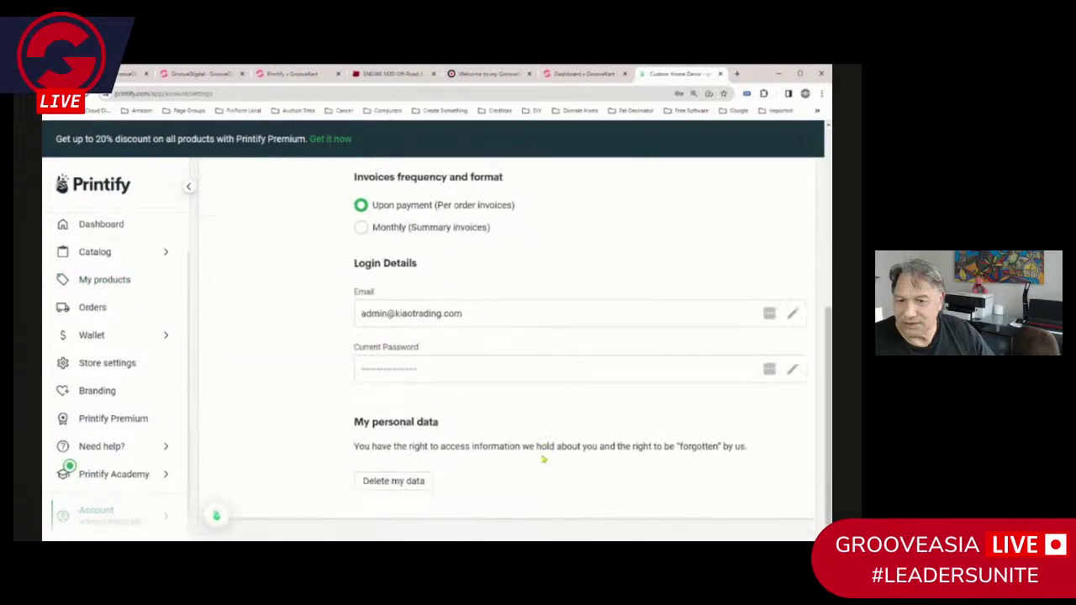
Check the API tokens on the account's Connections page and the store name settings of FitwareZone
left_click(138, 518)
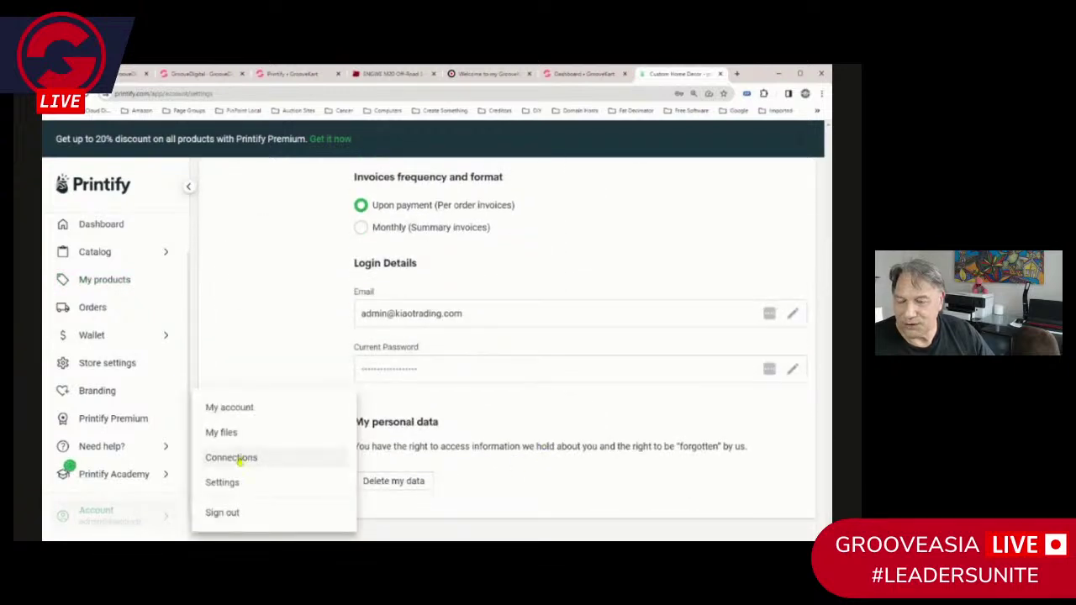
left_click(240, 456)
scroll(546, 449, "down", 1)
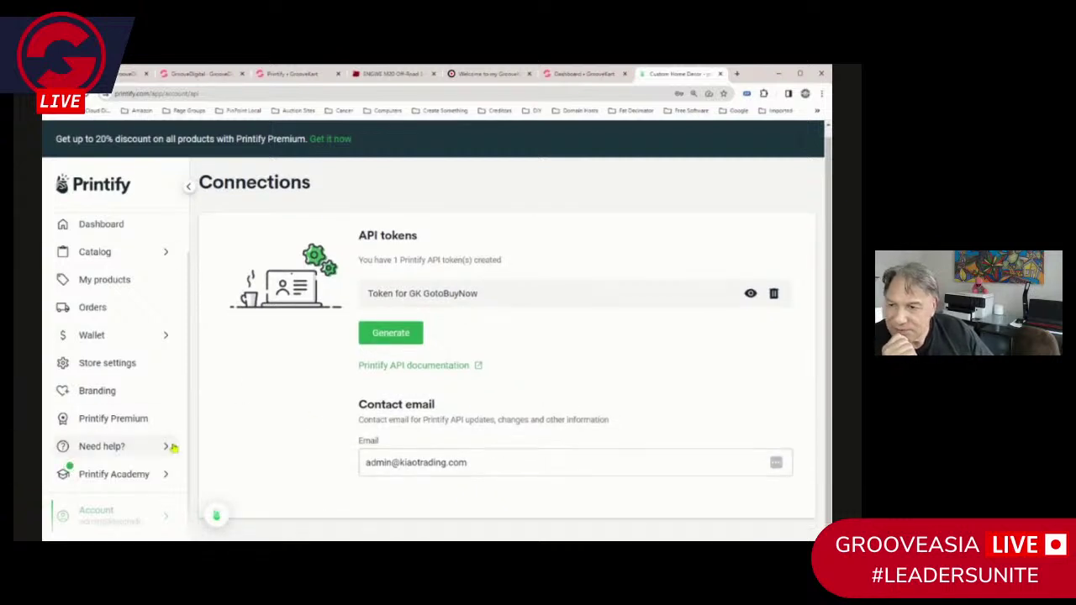
scroll(155, 447, "up", 1)
left_click(137, 409)
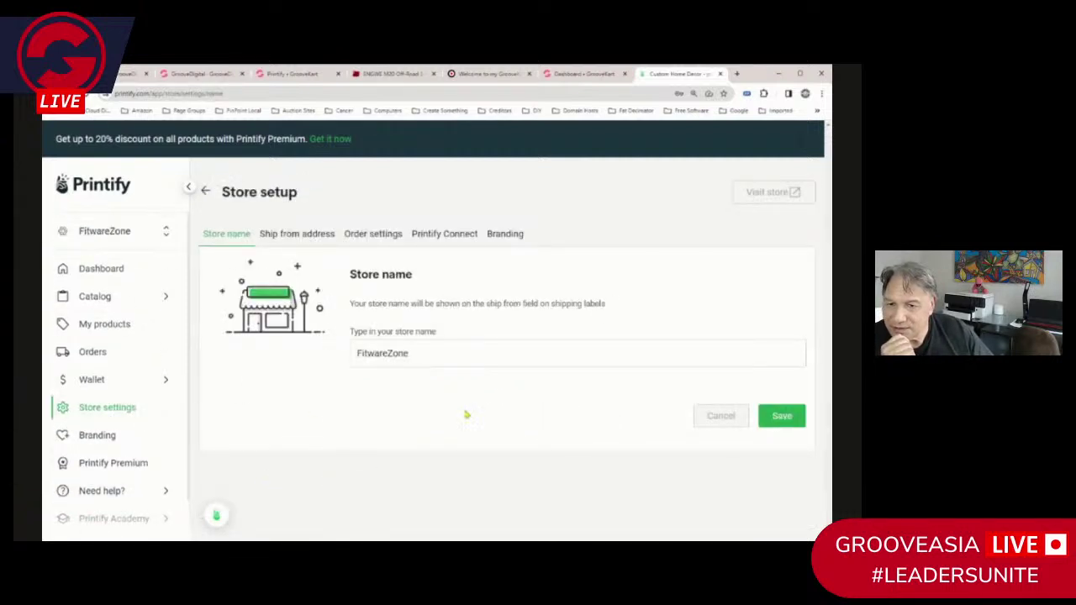
scroll(185, 475, "down", 1)
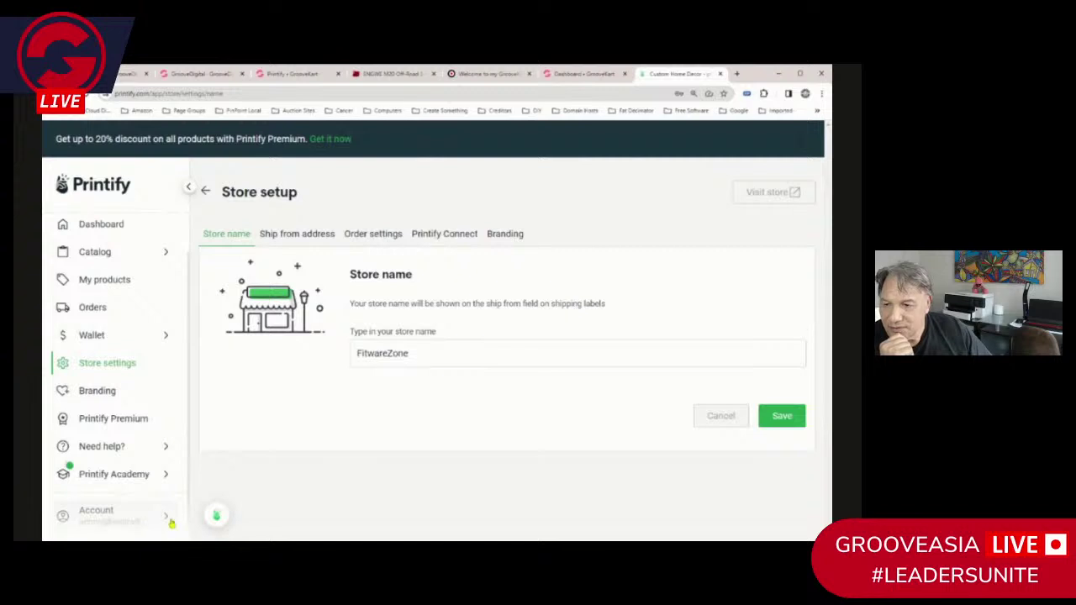
scroll(143, 271, "up", 1)
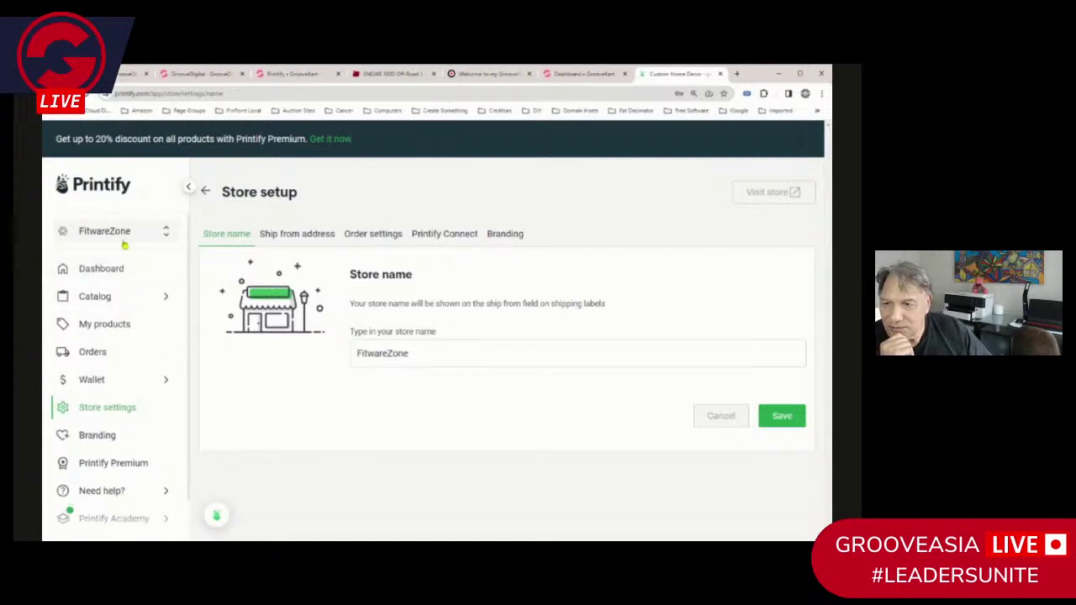
Open the overview for managing all stores and show the additional options for FitwareZone
left_click(125, 240)
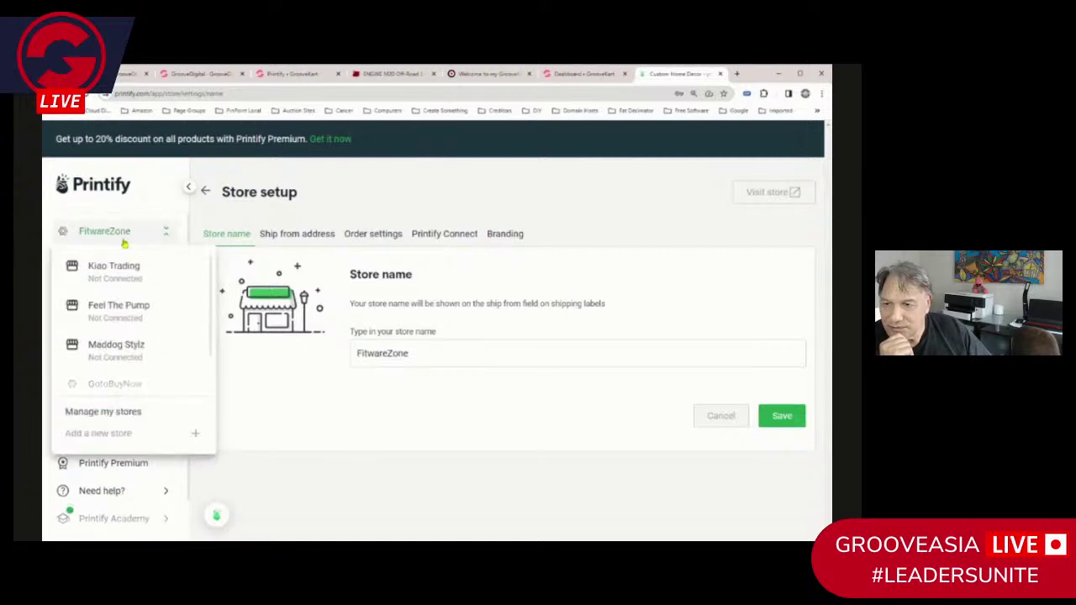
left_click(114, 411)
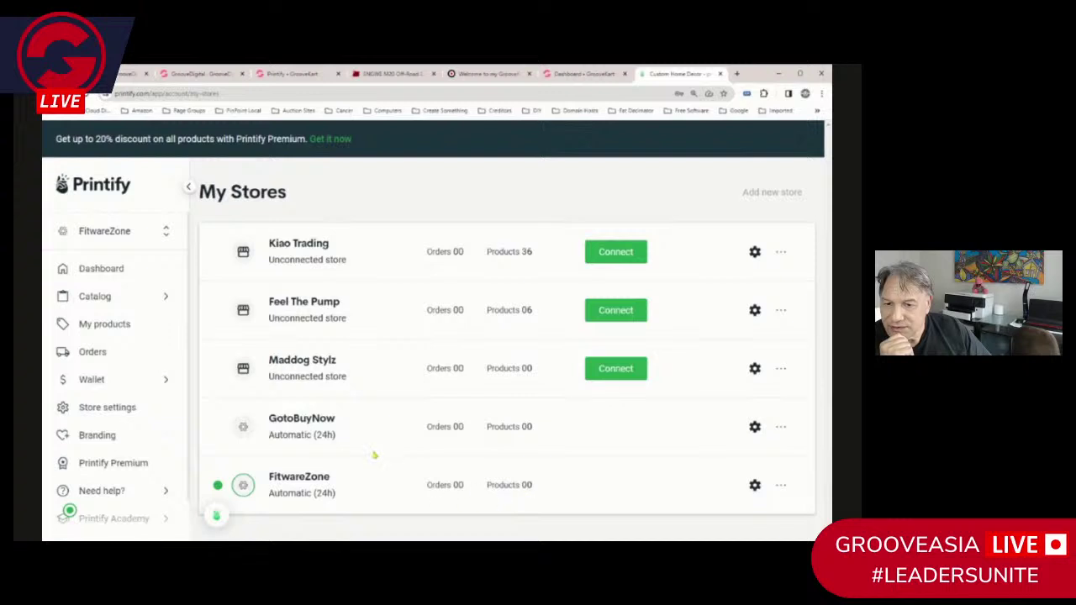
left_click(781, 486)
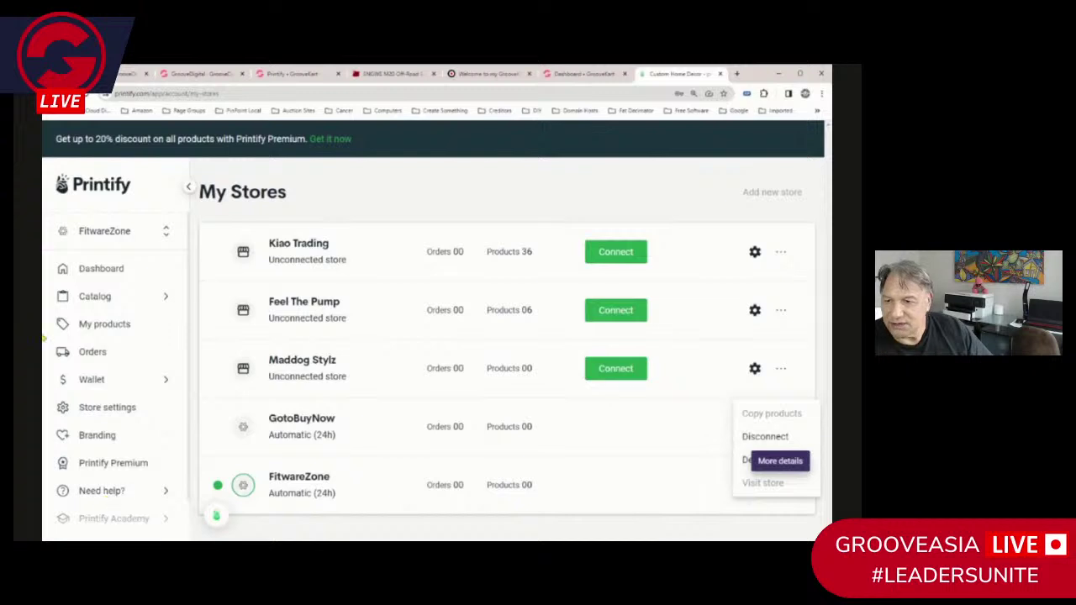
Revisit the FitwareZone store settings and return to the API tokens on the account's Connections page
left_click(104, 409)
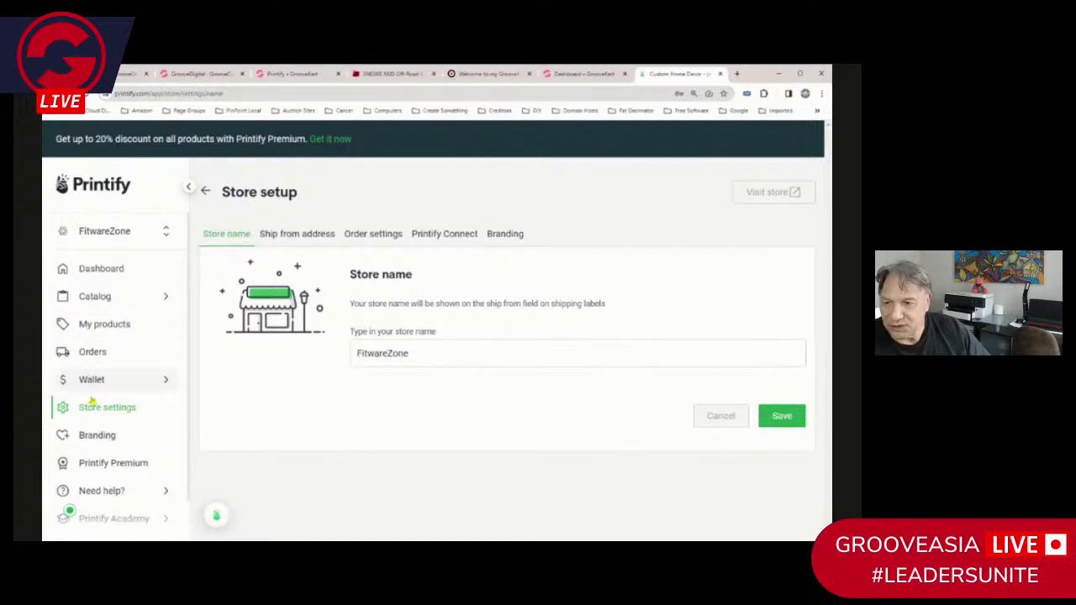
scroll(158, 523, "down", 1)
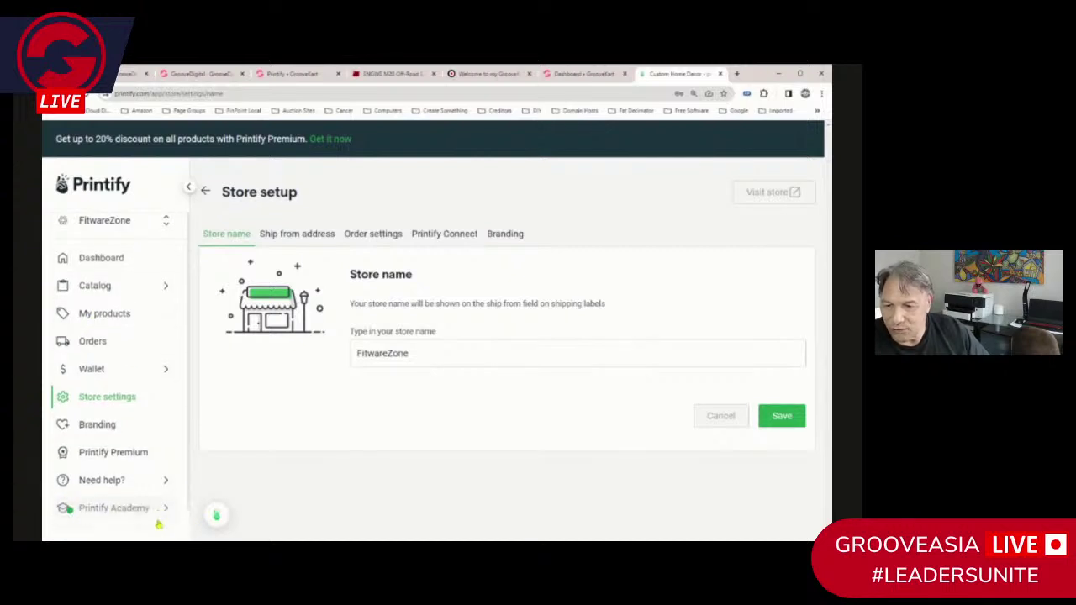
scroll(158, 523, "down", 1)
left_click(121, 519)
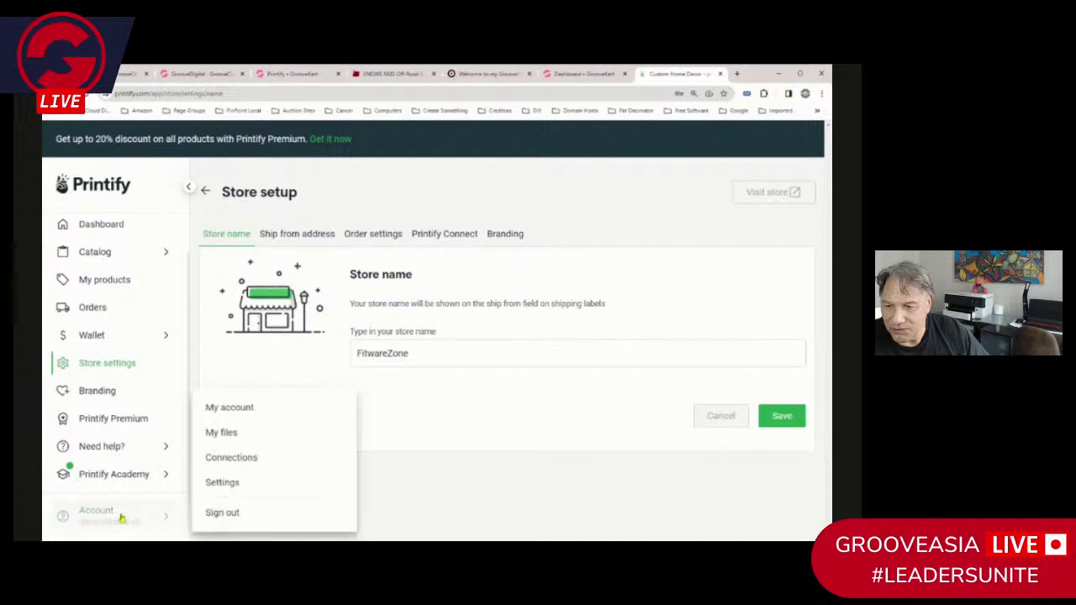
left_click(239, 461)
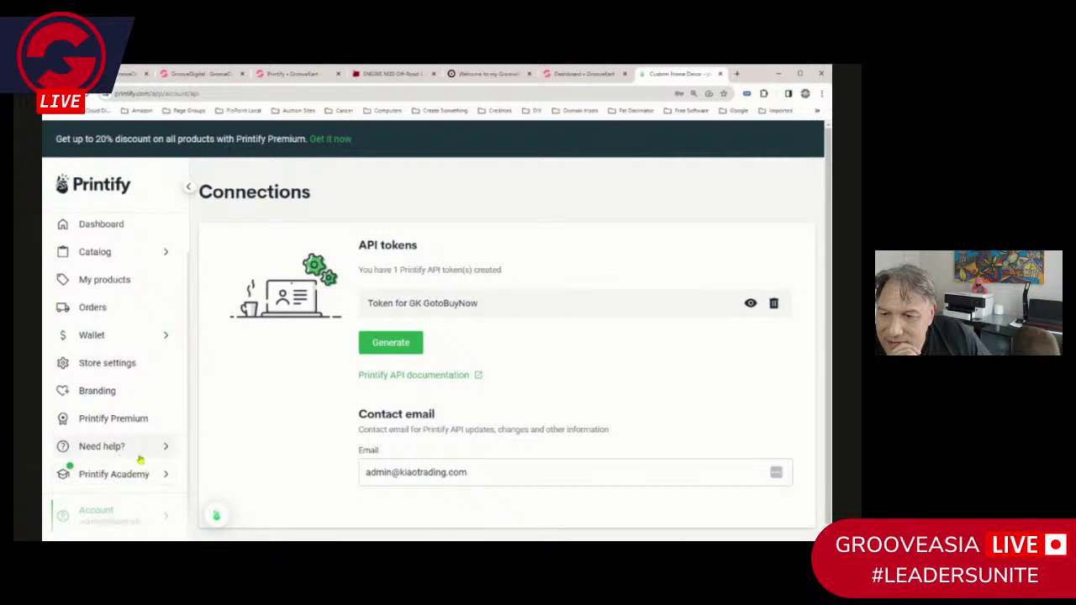
Review the business, contact and address details under My account, and go back to the store settings
left_click(177, 512)
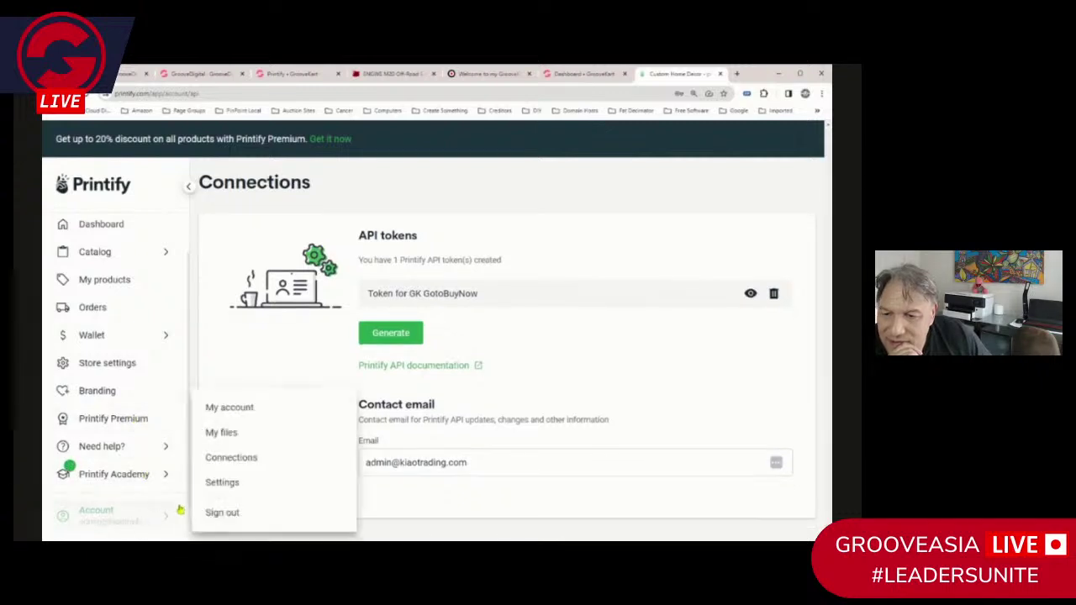
left_click(249, 407)
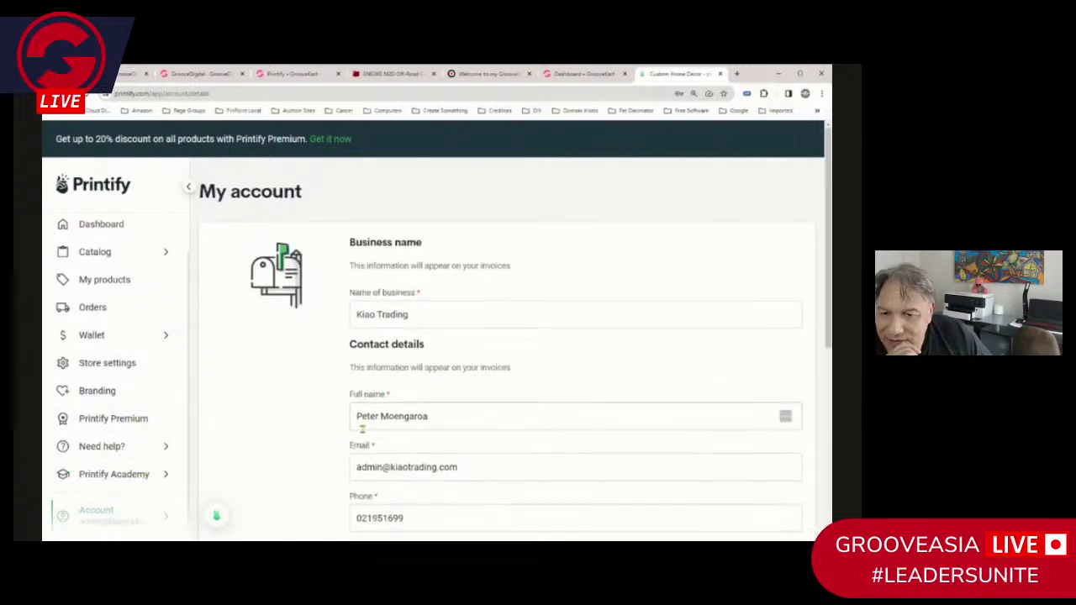
scroll(361, 427, "down", 5)
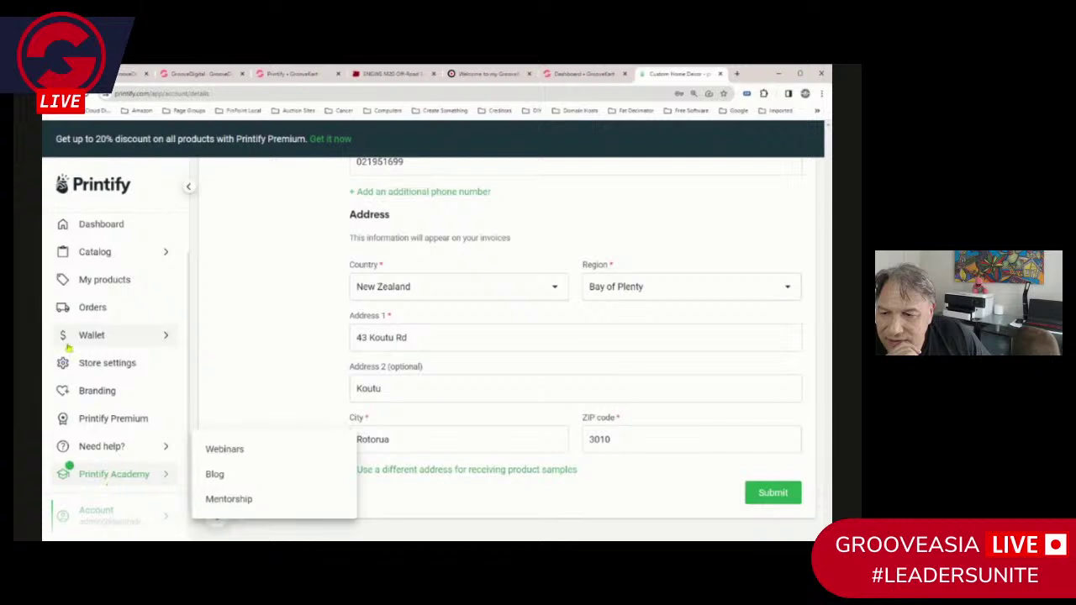
left_click(100, 363)
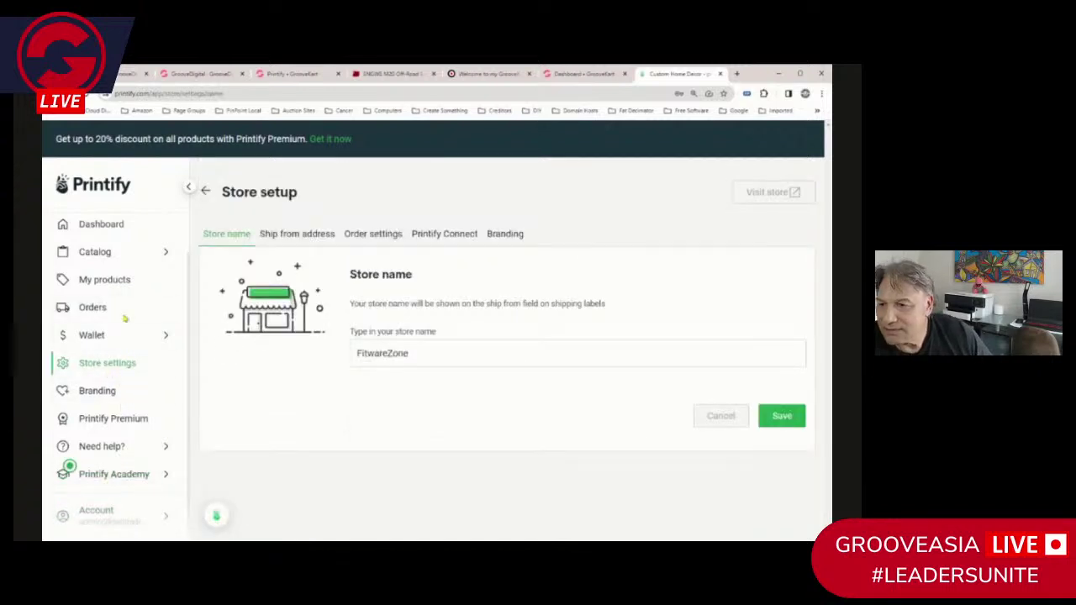
scroll(120, 271, "up", 1)
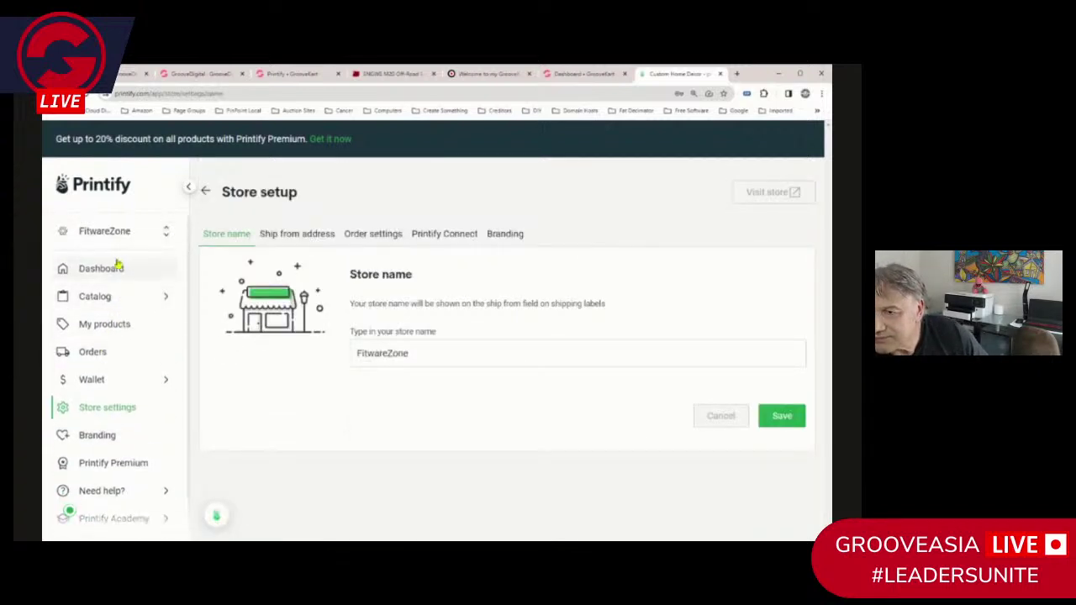
Check the list of stores and the Printify Connect section of FitwareZone's store setup, and reload the page
left_click(126, 232)
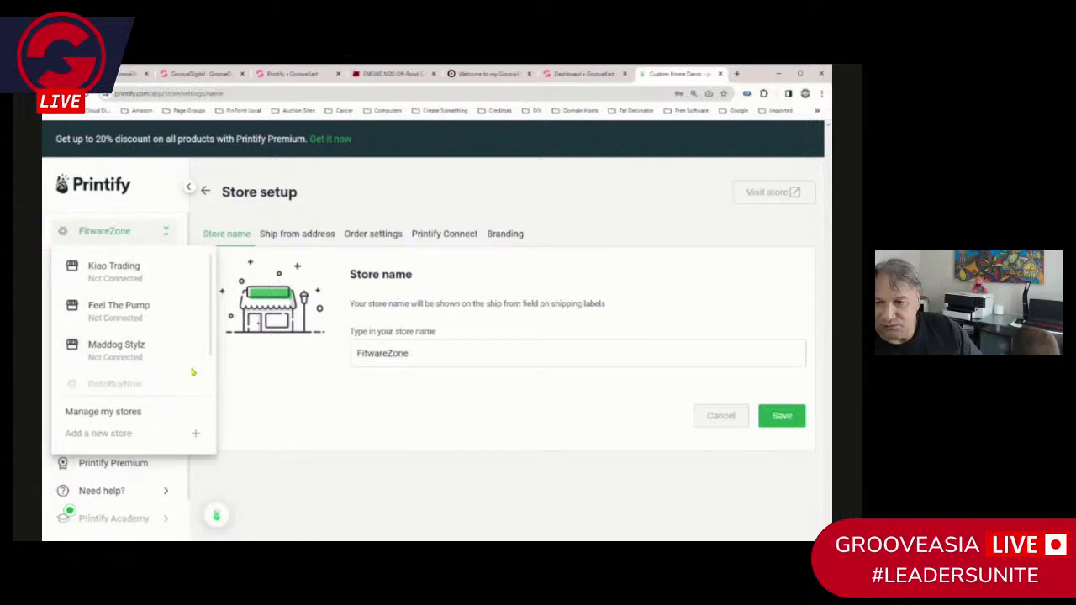
left_click(438, 199)
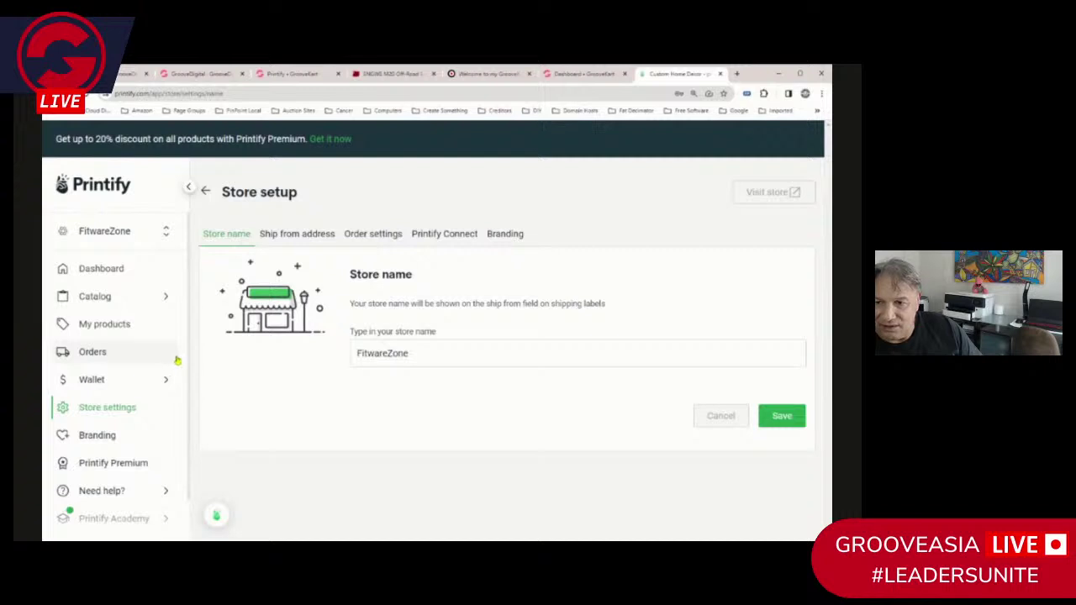
left_click(441, 236)
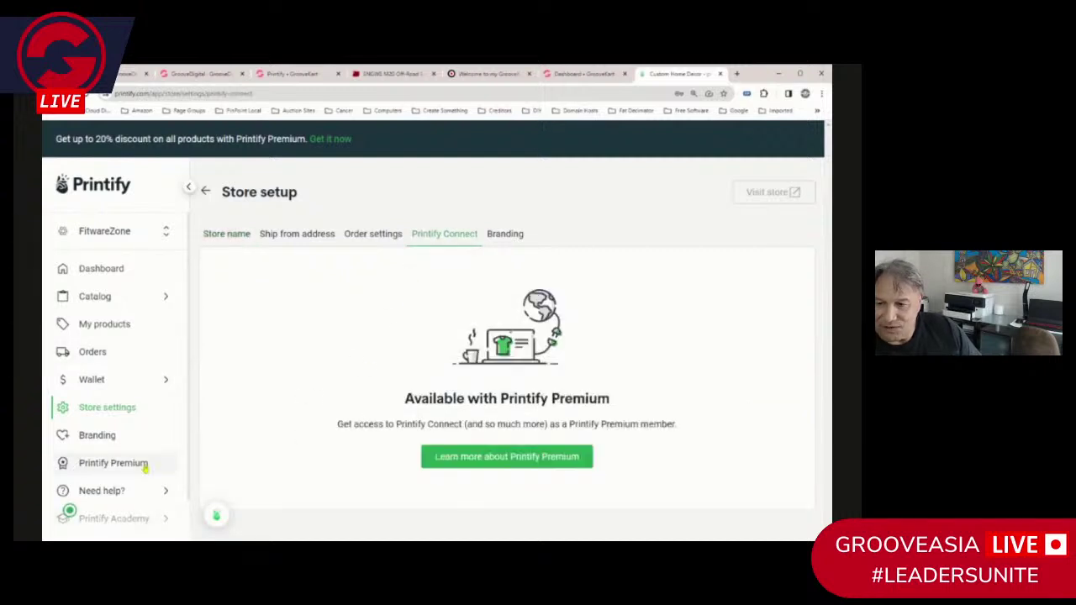
scroll(114, 469, "down", 1)
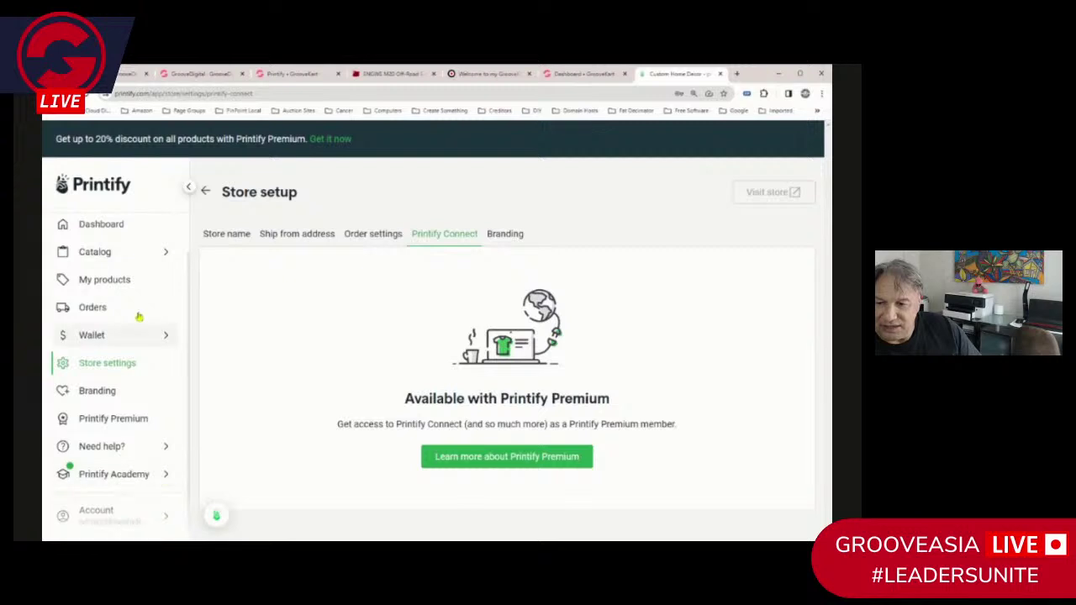
left_click(87, 95)
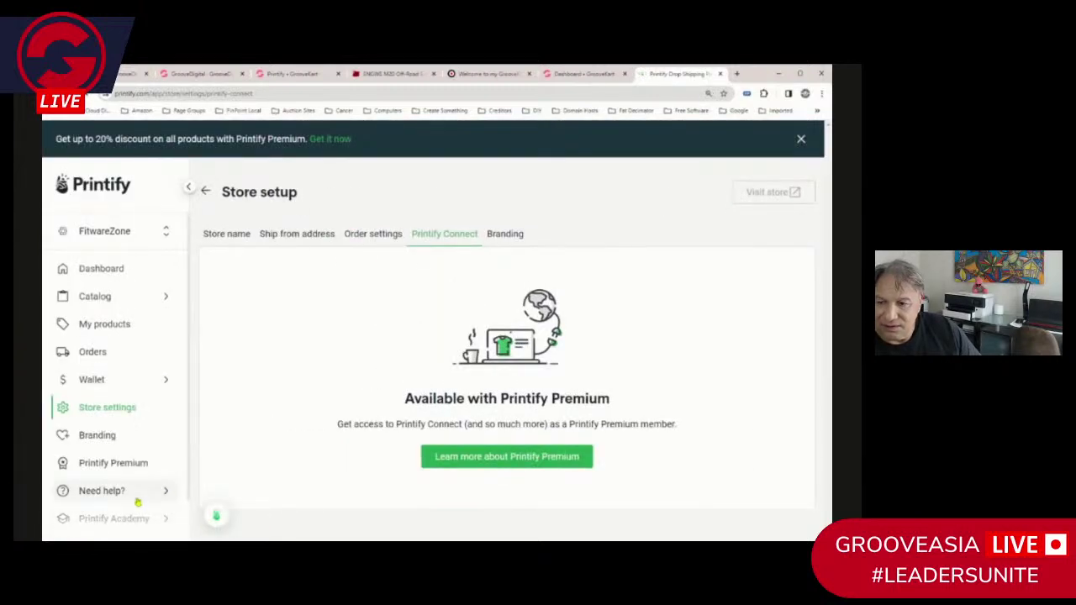
Open the Printify dashboard and look through its sections and navigation entries for the API settings
scroll(137, 505, "down", 1)
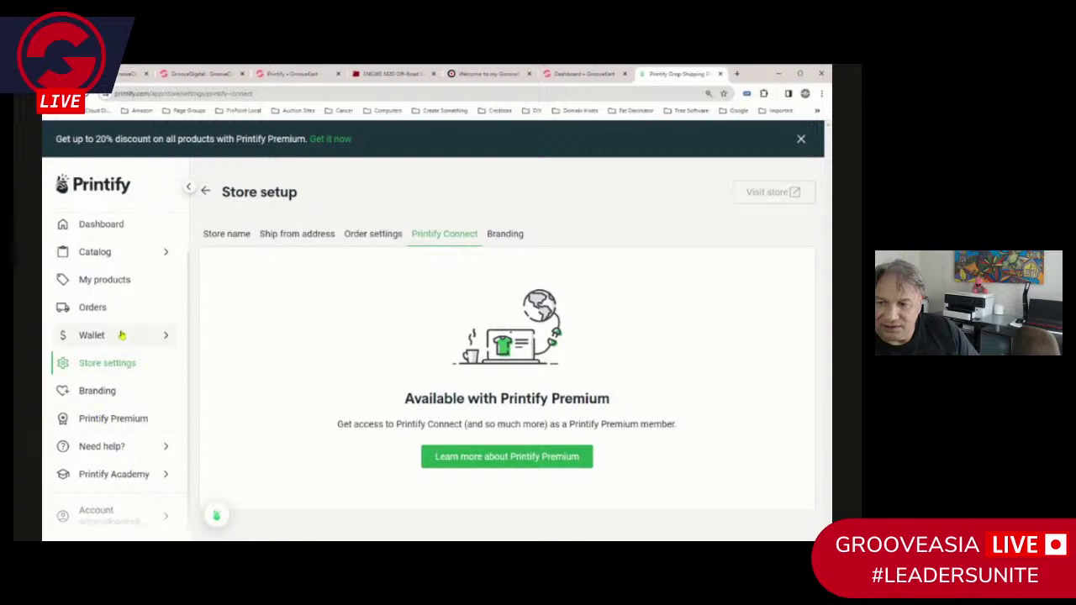
left_click(113, 229)
scroll(118, 336, "down", 3)
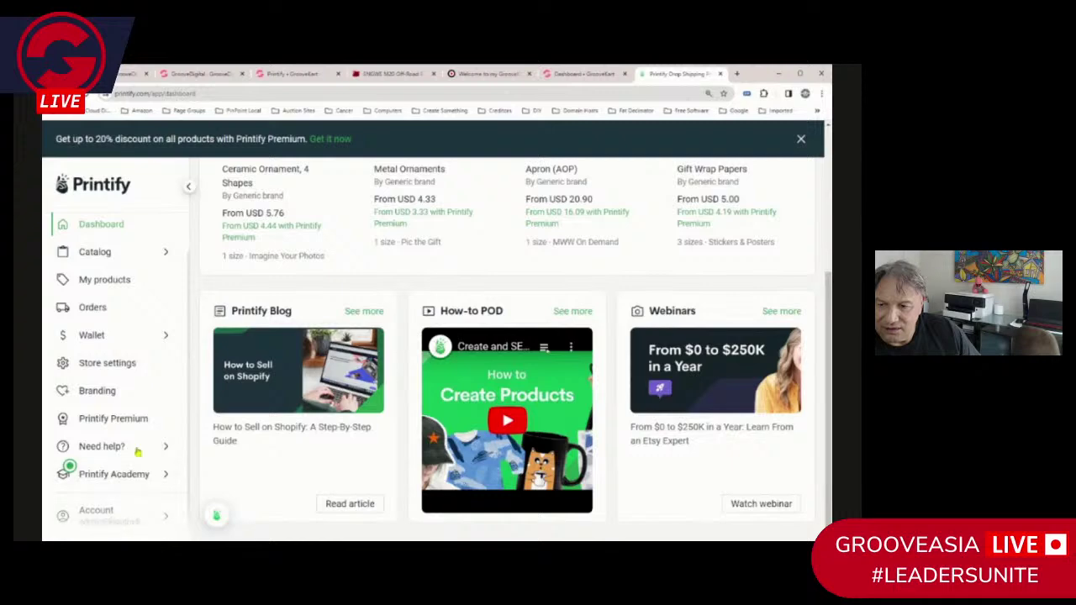
scroll(137, 370, "up", 1)
scroll(329, 338, "up", 3)
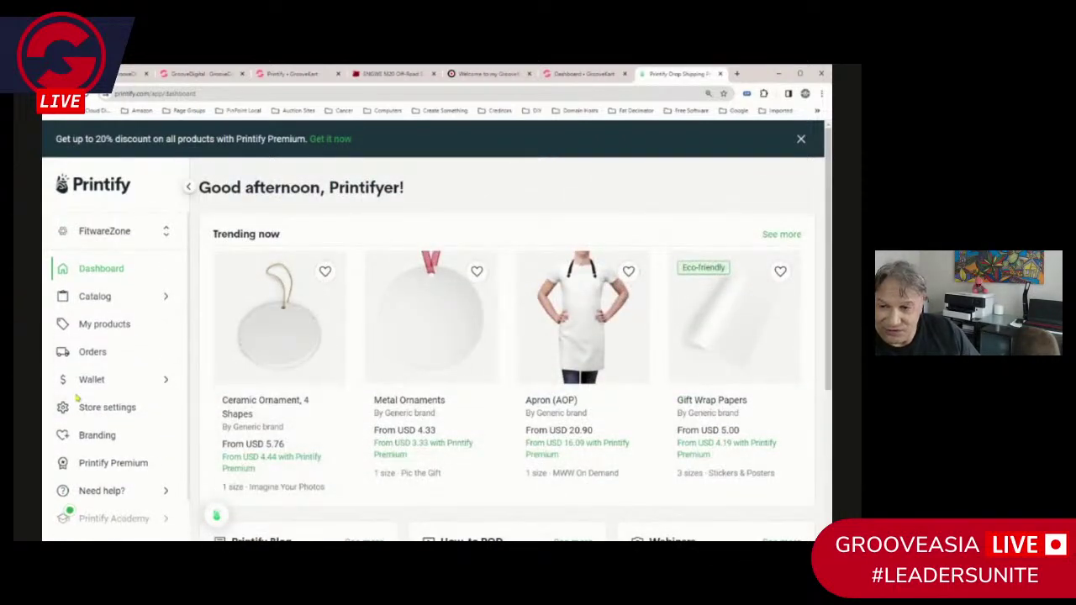
scroll(120, 412, "down", 2)
scroll(127, 448, "down", 2)
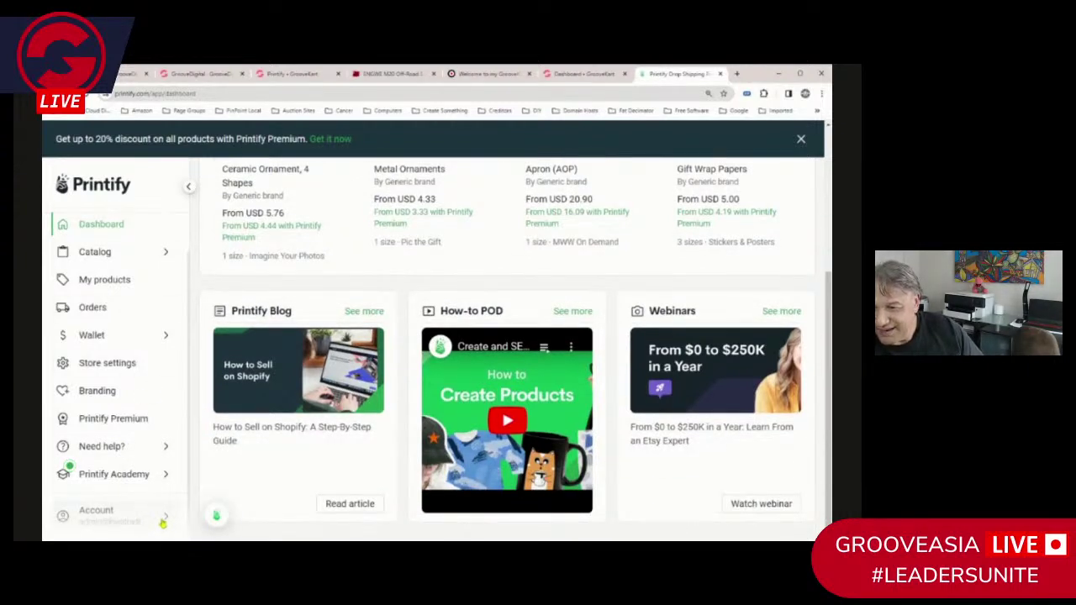
Open the account's Settings page and review its formats, notifications, invoices and login details
left_click(163, 523)
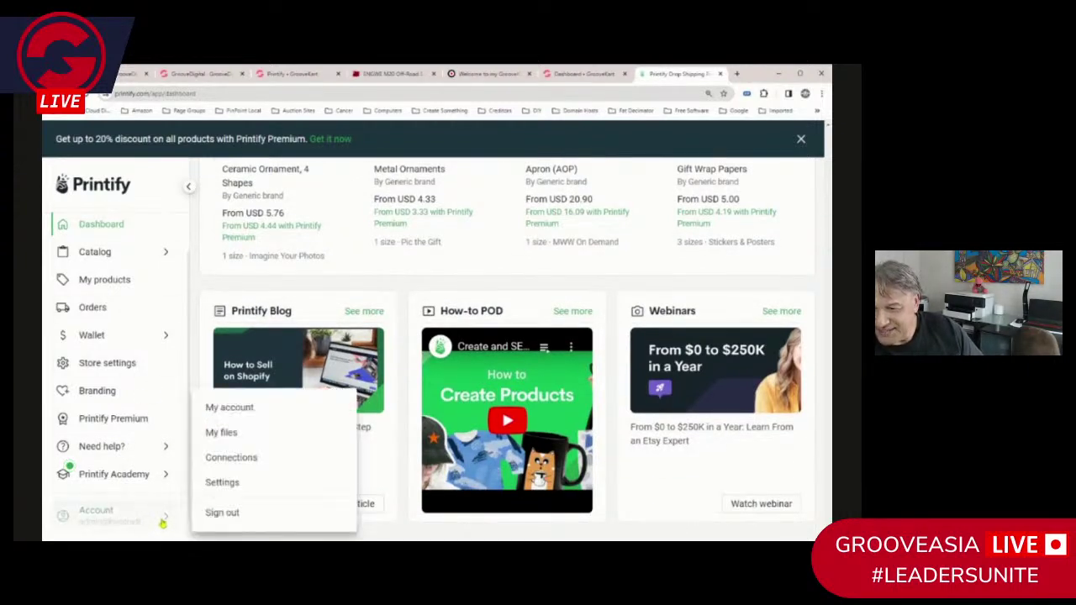
left_click(222, 482)
scroll(550, 432, "down", 5)
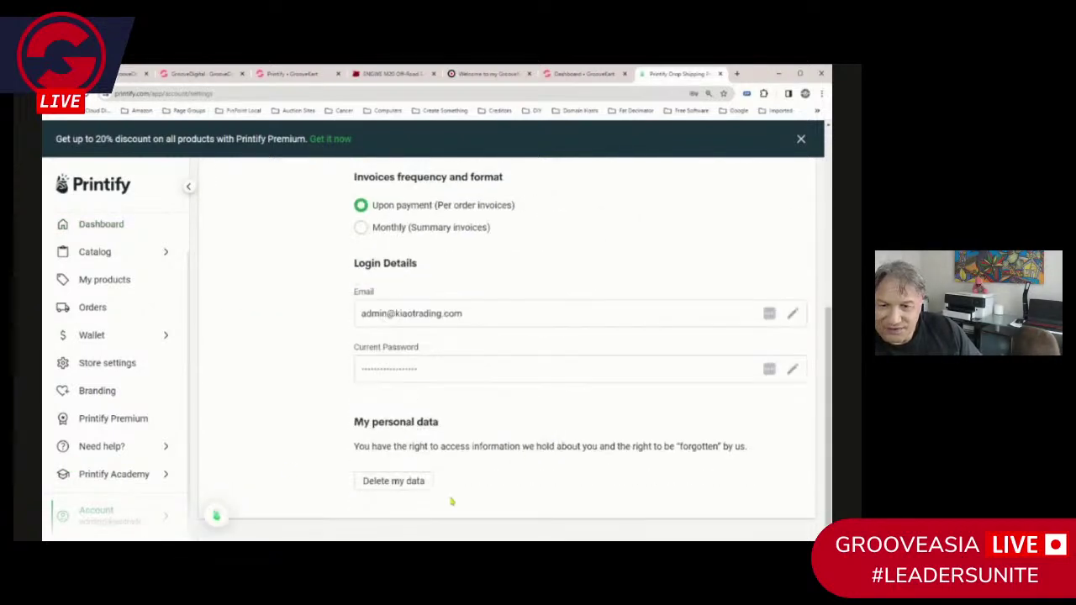
scroll(488, 397, "up", 5)
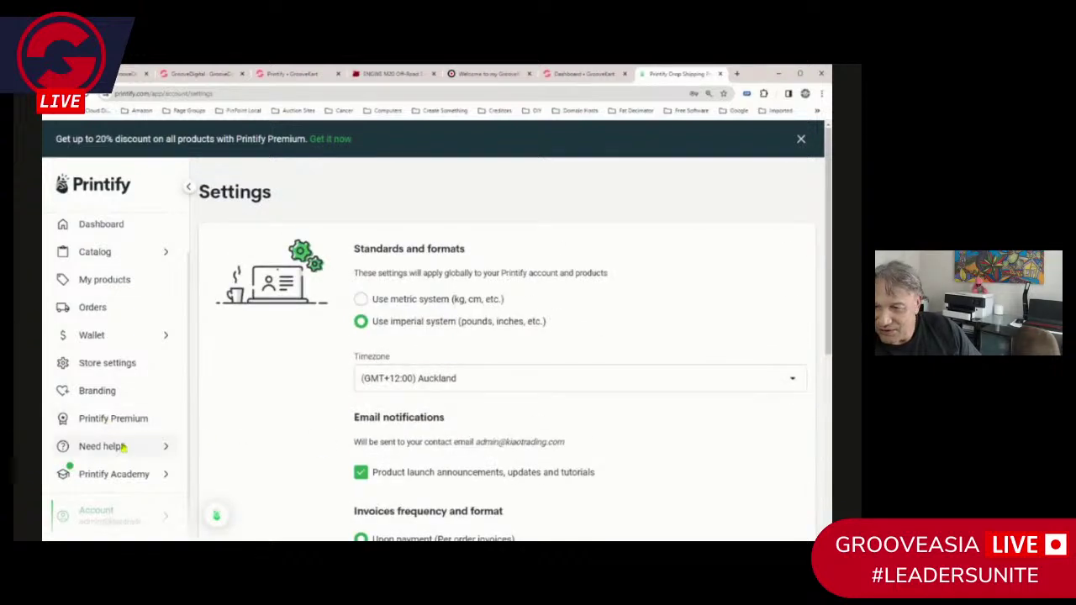
Check FitwareZone's store setup from the overview of all stores, and show the store's additional options
scroll(123, 448, "up", 1)
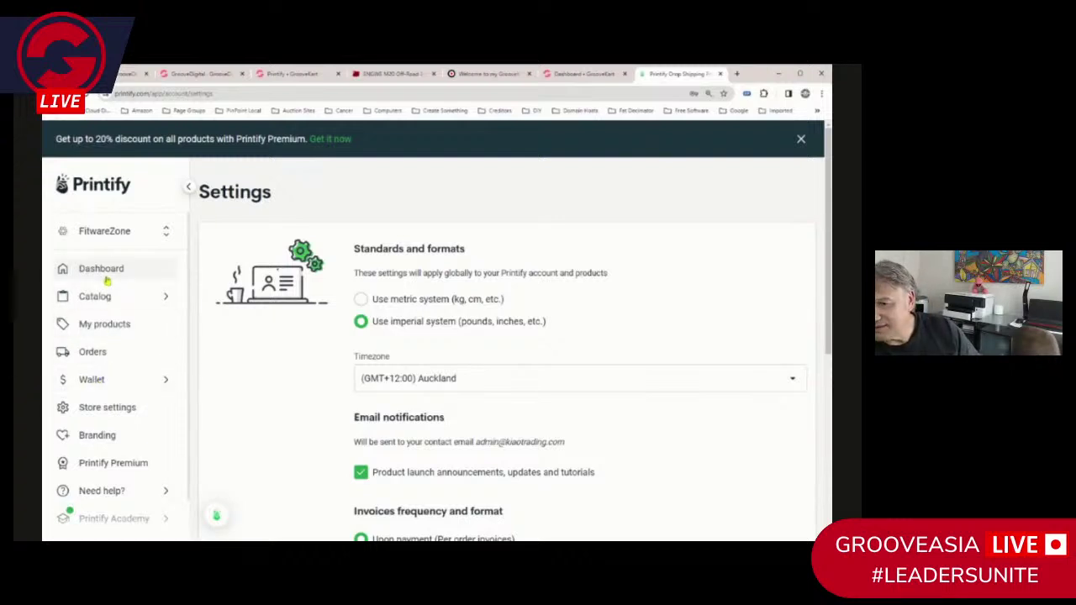
left_click(125, 232)
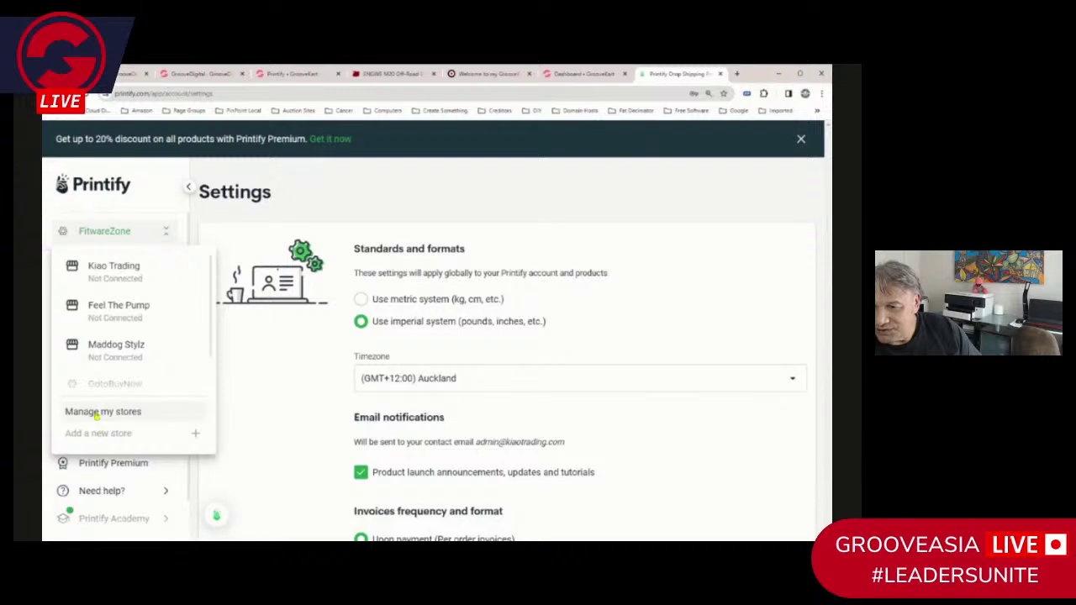
left_click(96, 413)
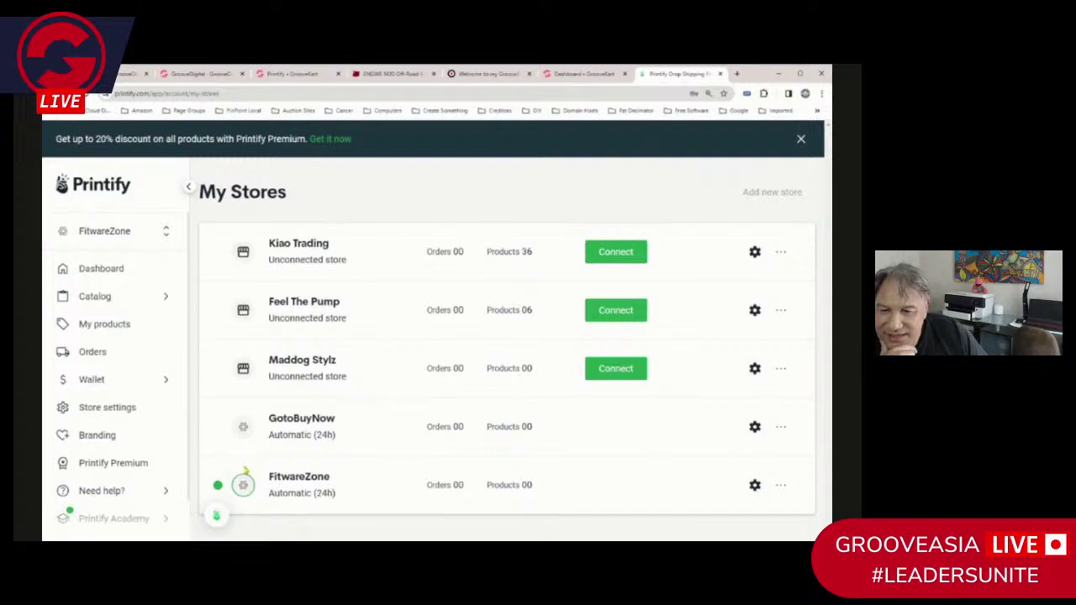
left_click(755, 486)
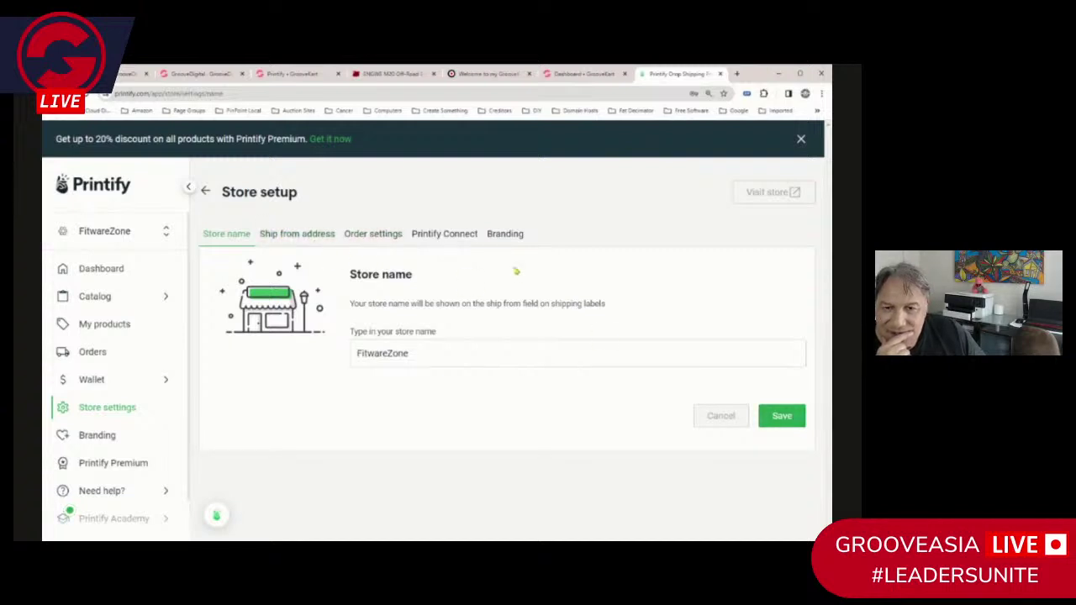
scroll(46, 437, "down", 1)
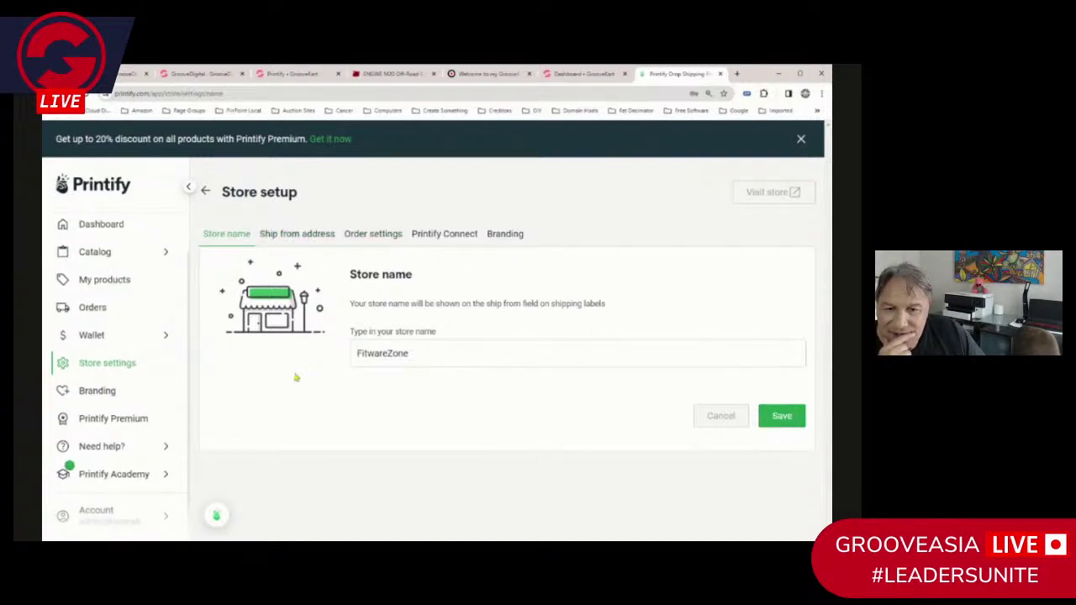
left_click(762, 424)
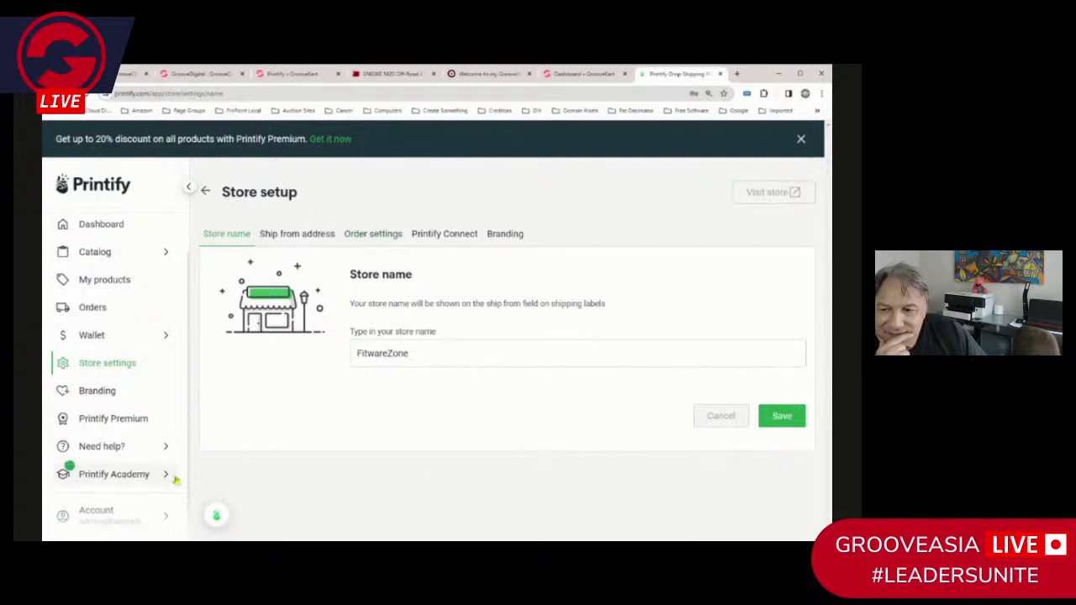
left_click(205, 193)
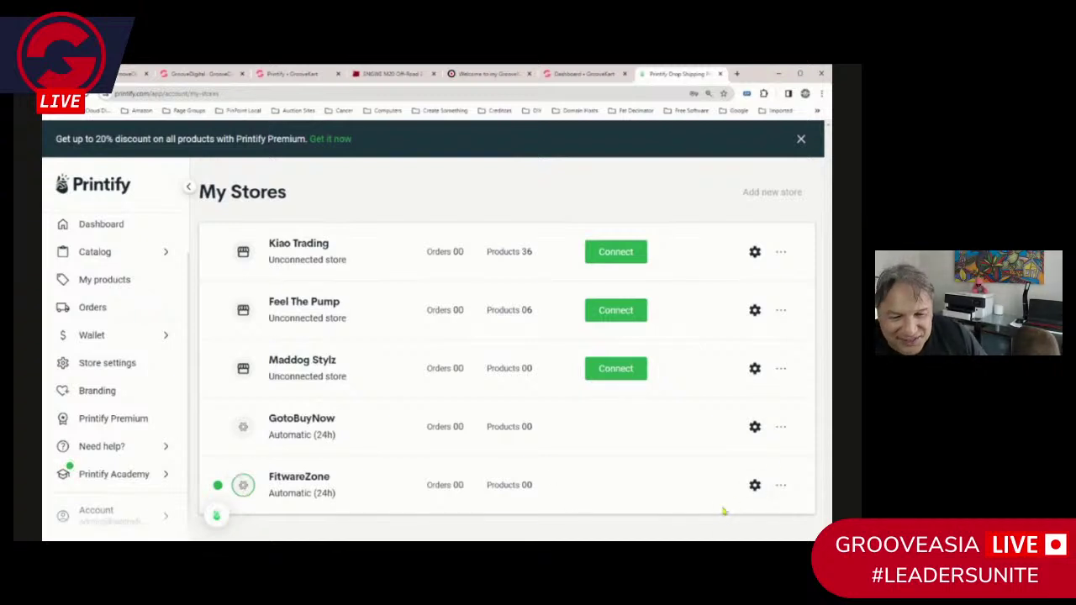
left_click(781, 485)
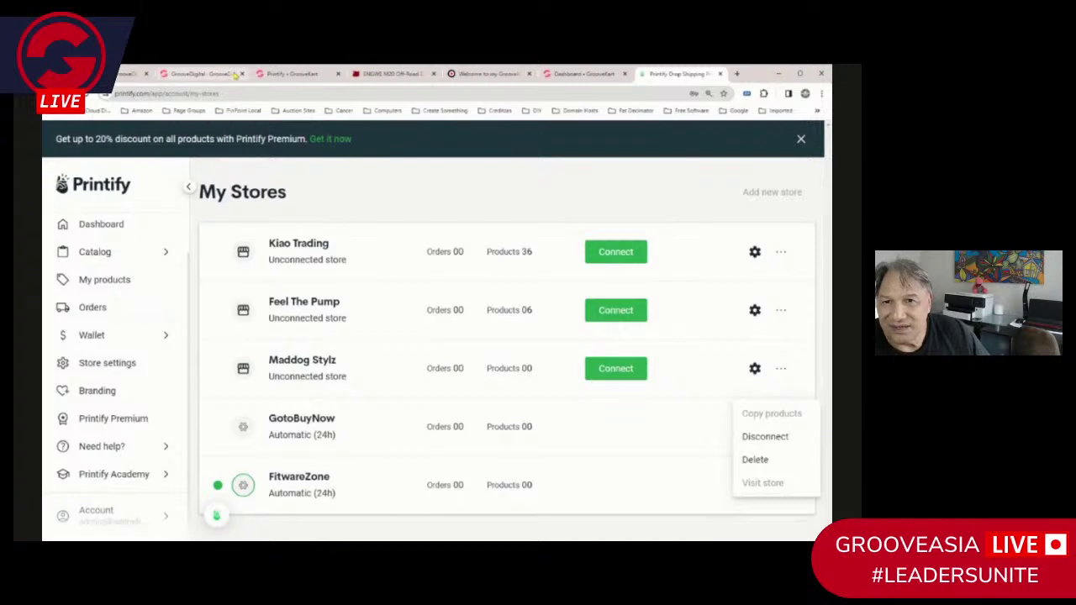
Check the API token field on GrooveKart's Printify integration page, and return to Printify's store overview
left_click(168, 93)
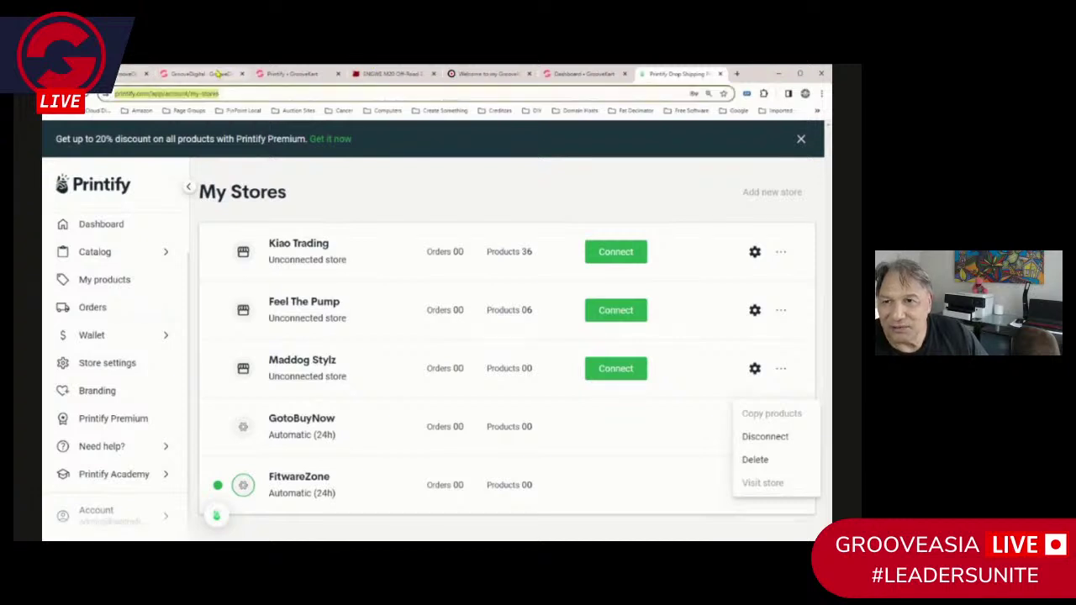
left_click(216, 74)
left_click(286, 76)
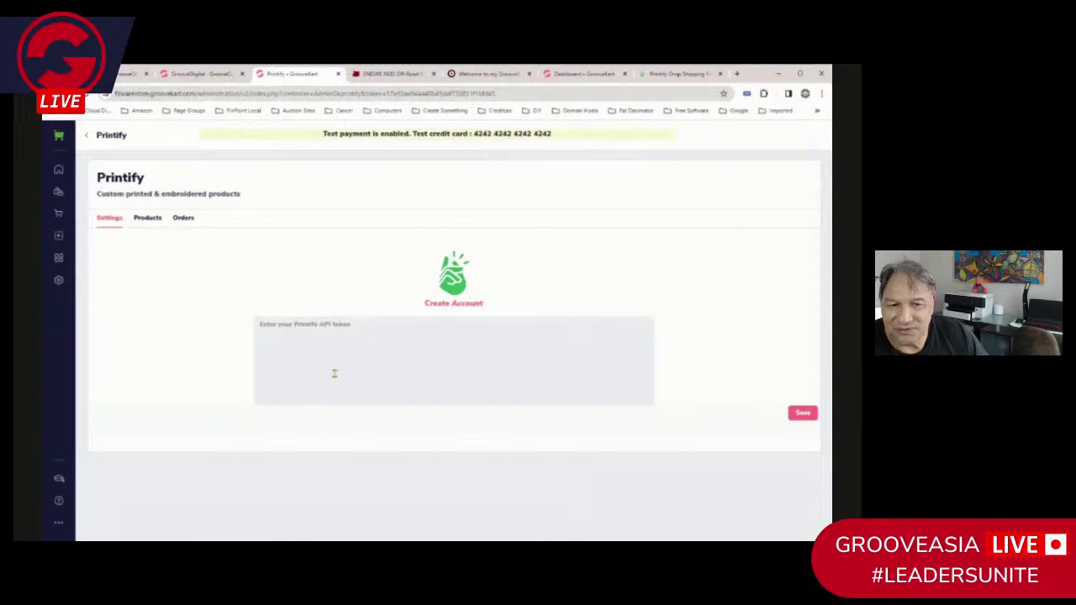
left_click(654, 74)
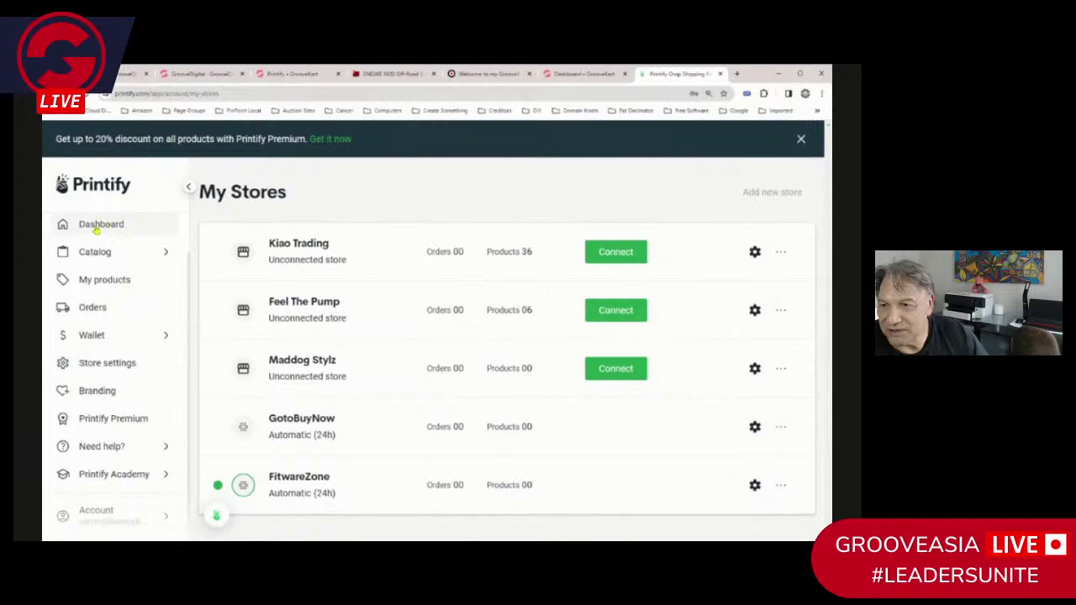
Look over the whole Printify dashboard again, and collapse and re-expand the navigation sidebar
left_click(98, 227)
scroll(156, 432, "down", 3)
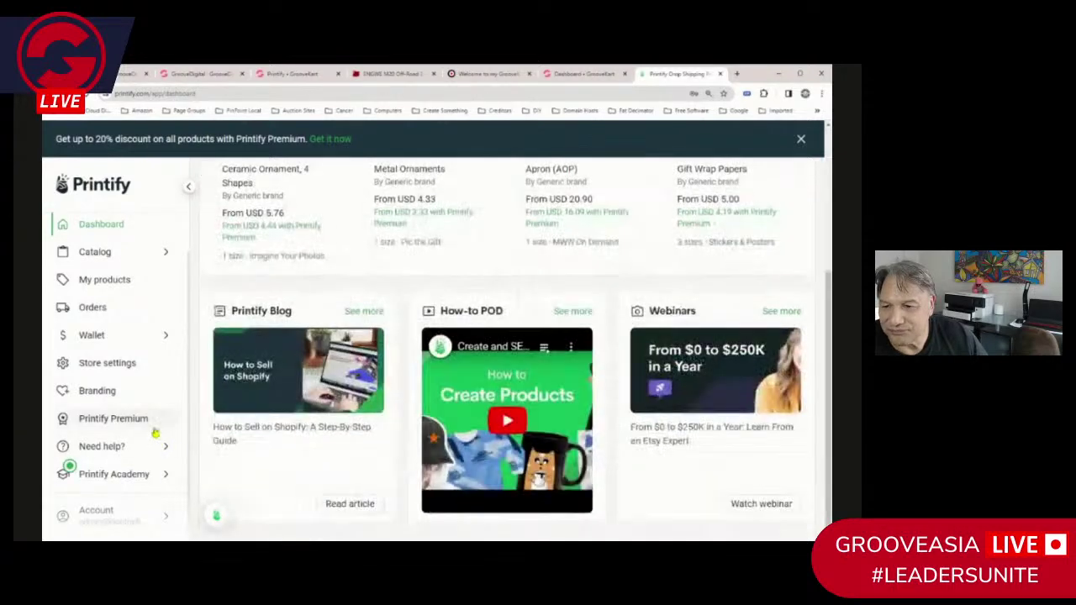
scroll(156, 433, "up", 3)
scroll(110, 240, "up", 1)
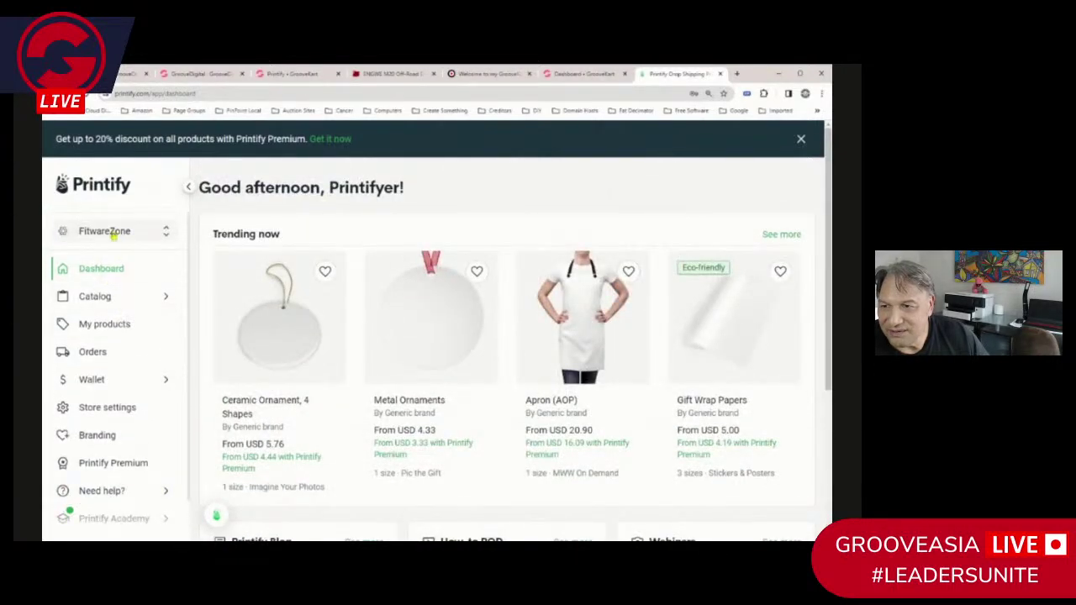
scroll(465, 409, "down", 1)
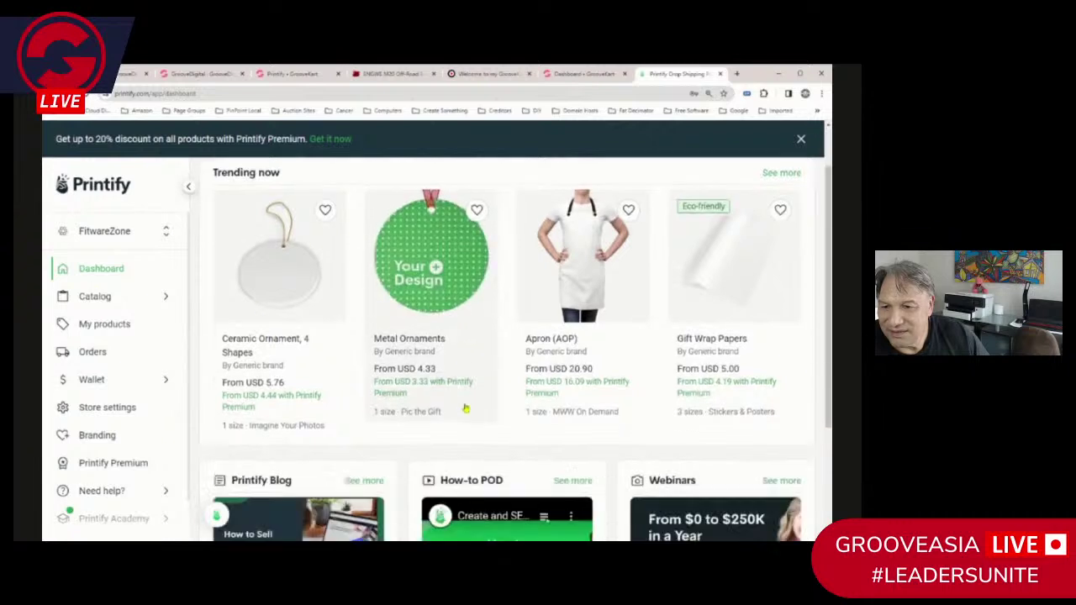
scroll(465, 408, "down", 3)
scroll(127, 454, "down", 1)
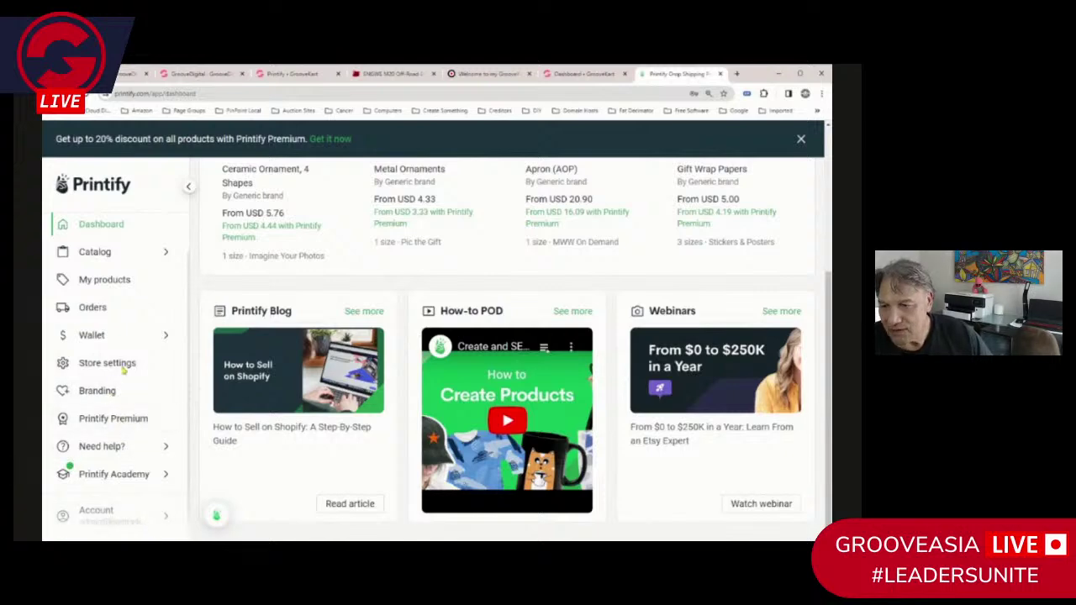
scroll(135, 336, "up", 3)
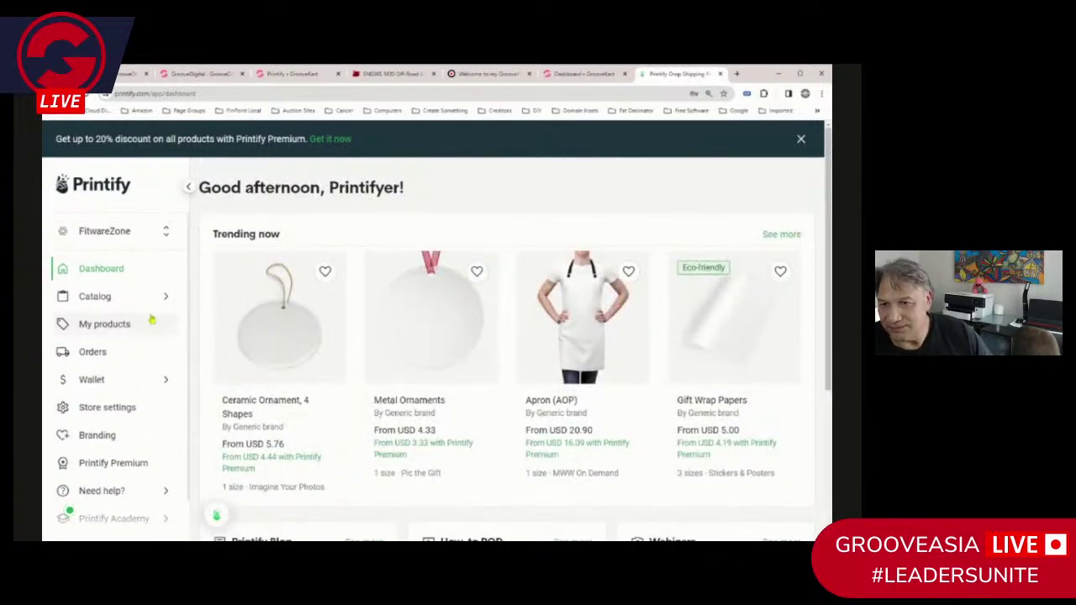
left_click(190, 190)
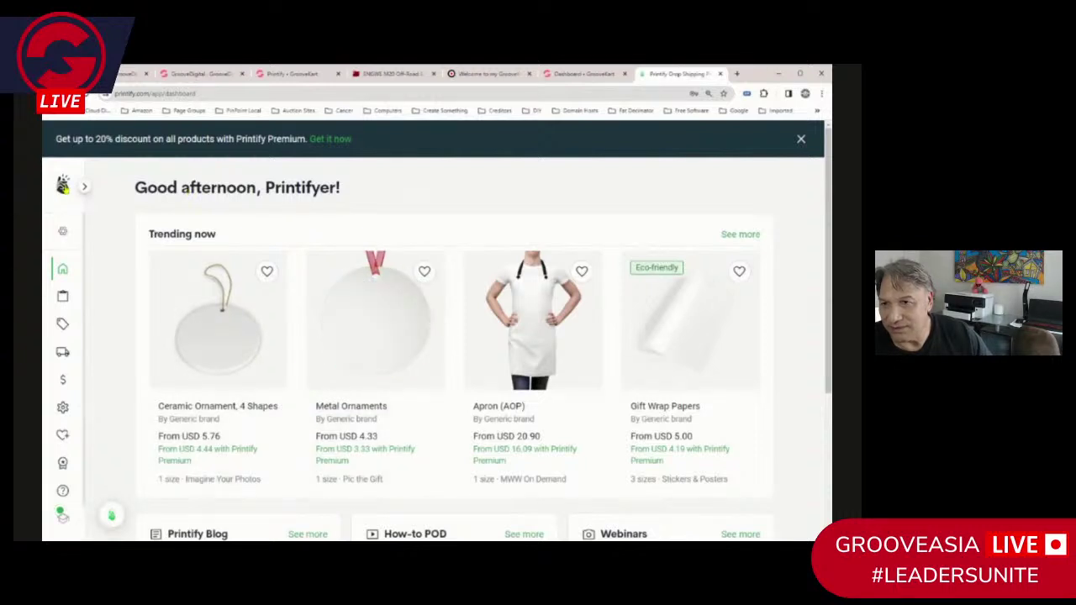
left_click(84, 186)
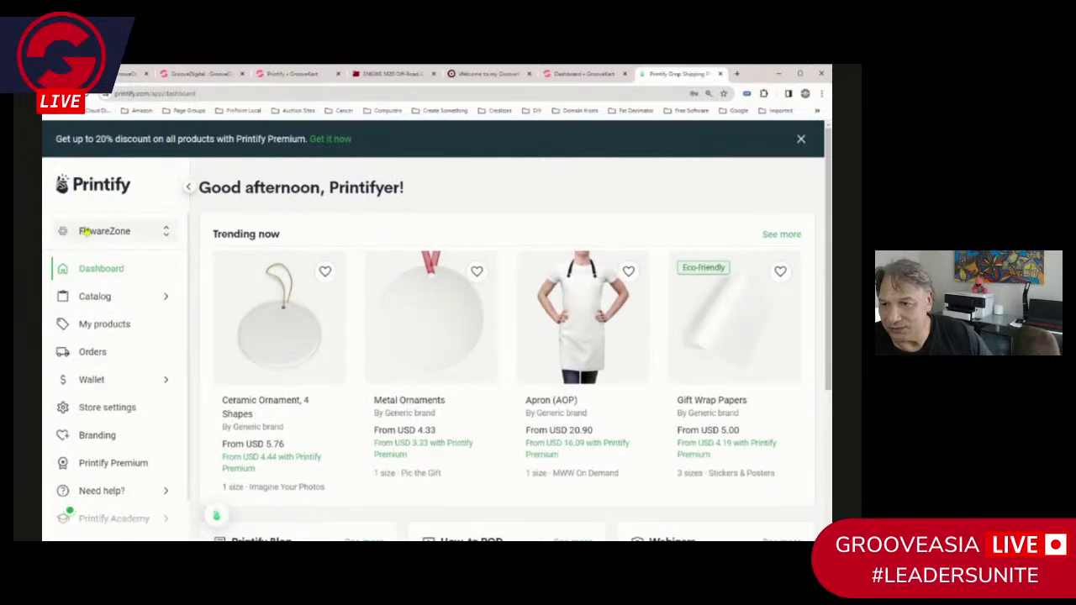
Select FitwareZone from the list of stores, view its products page and open its store settings
left_click(92, 232)
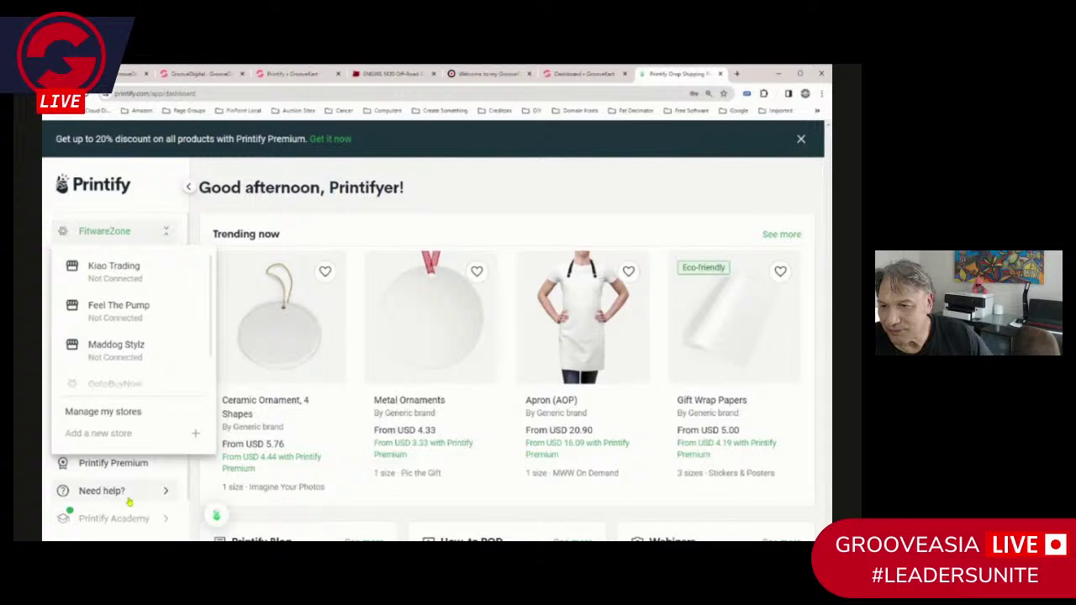
scroll(135, 376, "down", 2)
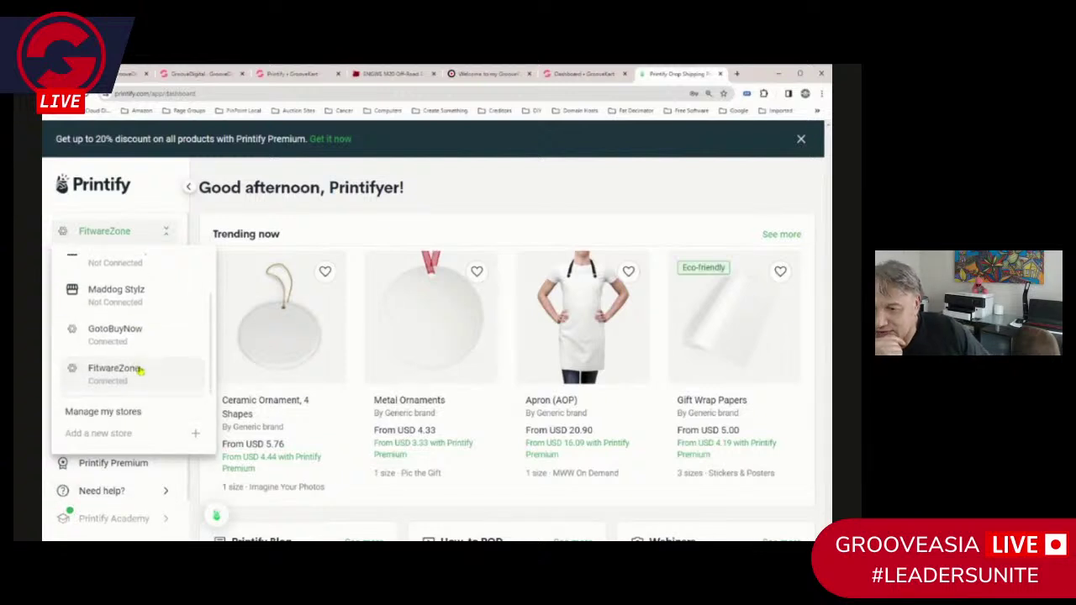
left_click(134, 373)
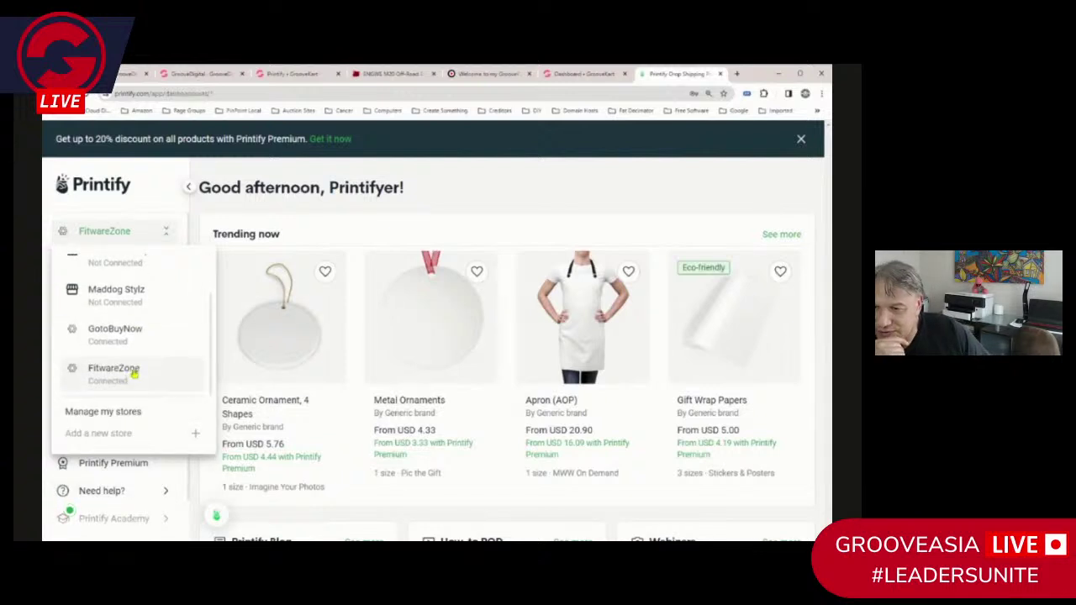
scroll(586, 436, "down", 2)
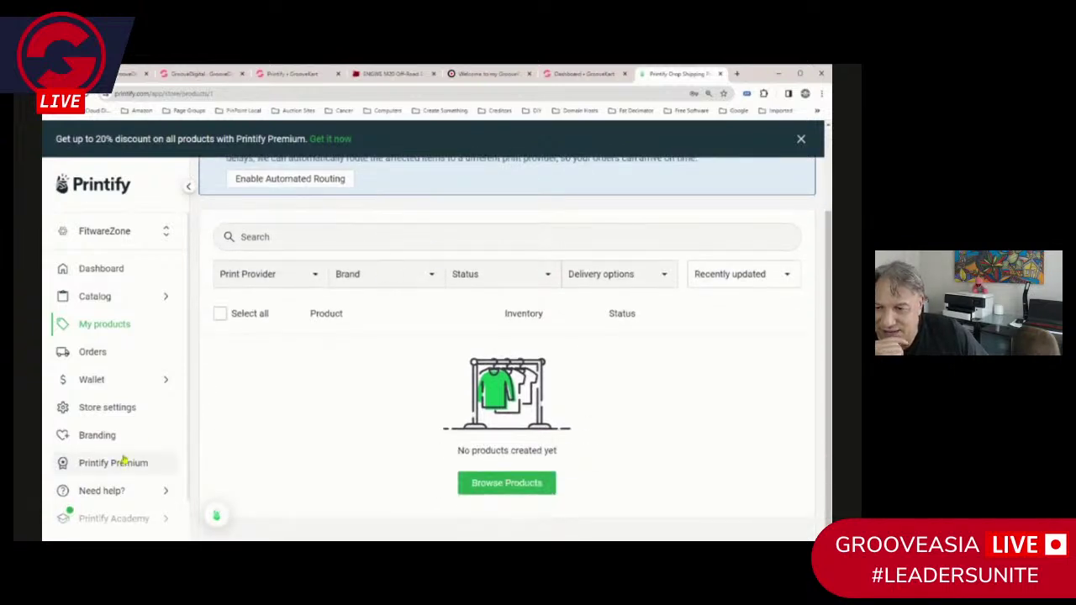
left_click(118, 409)
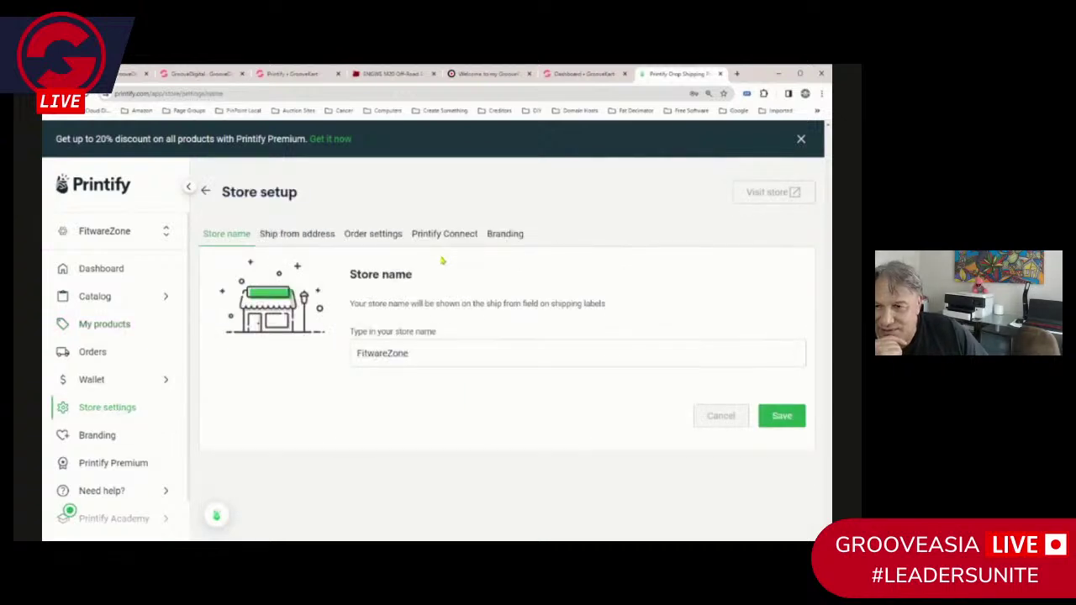
scroll(97, 483, "down", 1)
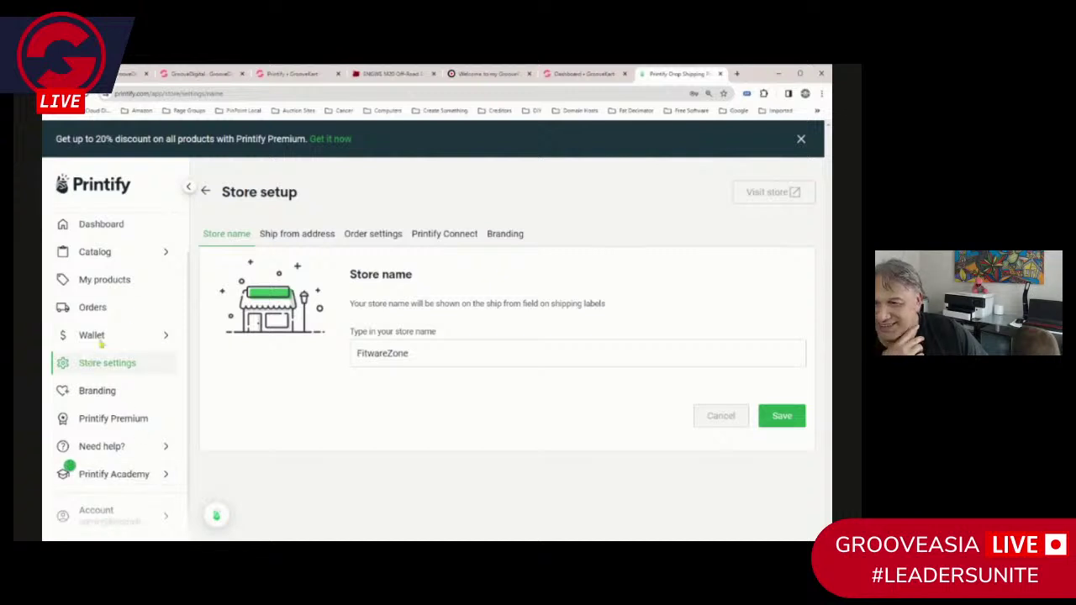
scroll(130, 343, "up", 1)
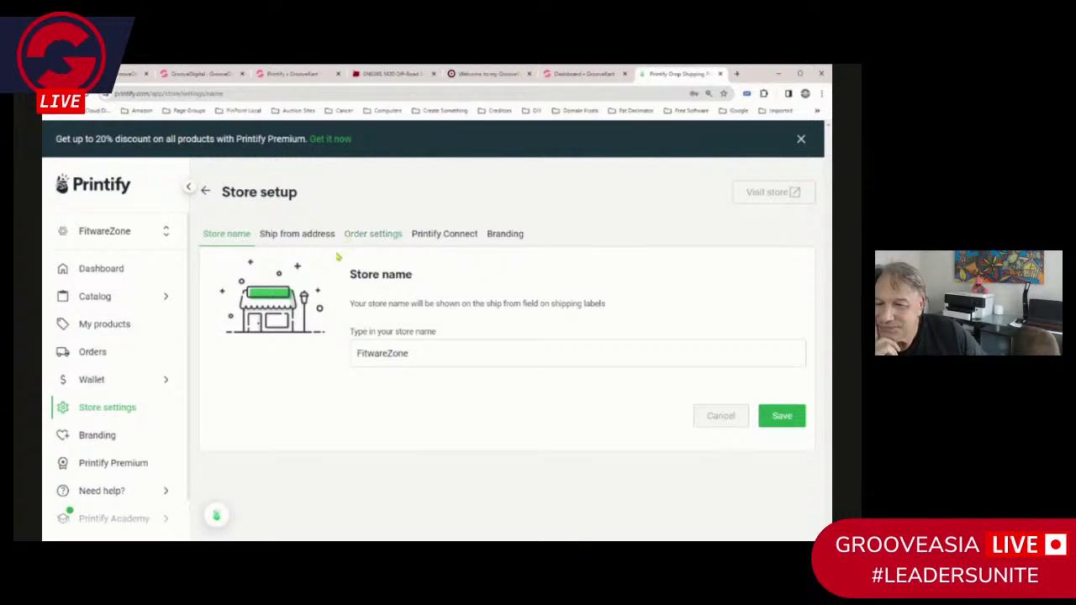
Recheck the Printify API token field in GrooveKart, and go back to the Printify dashboard
left_click(294, 74)
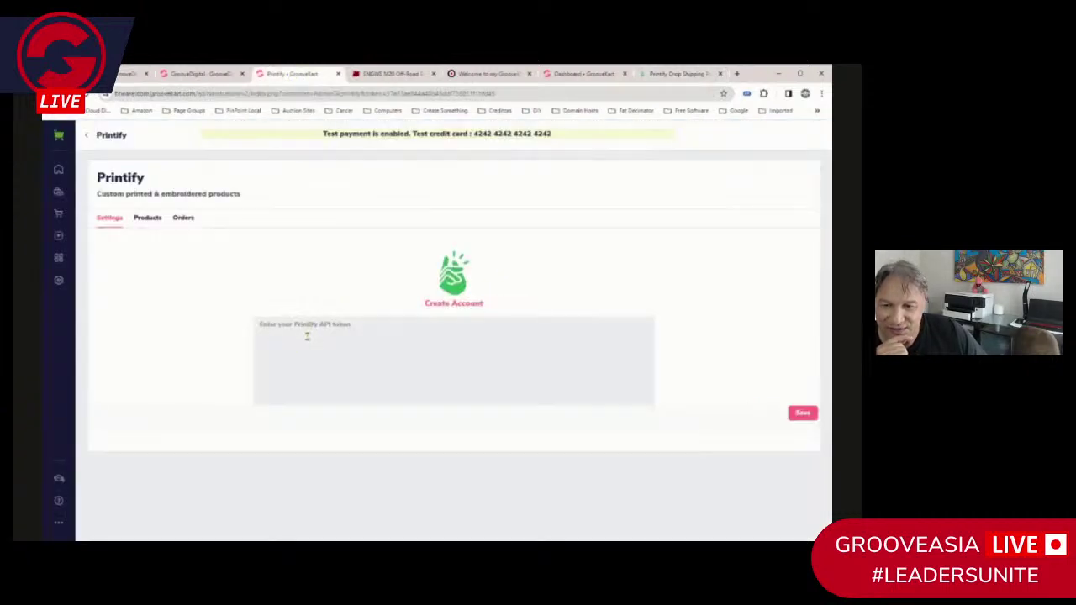
left_click(677, 74)
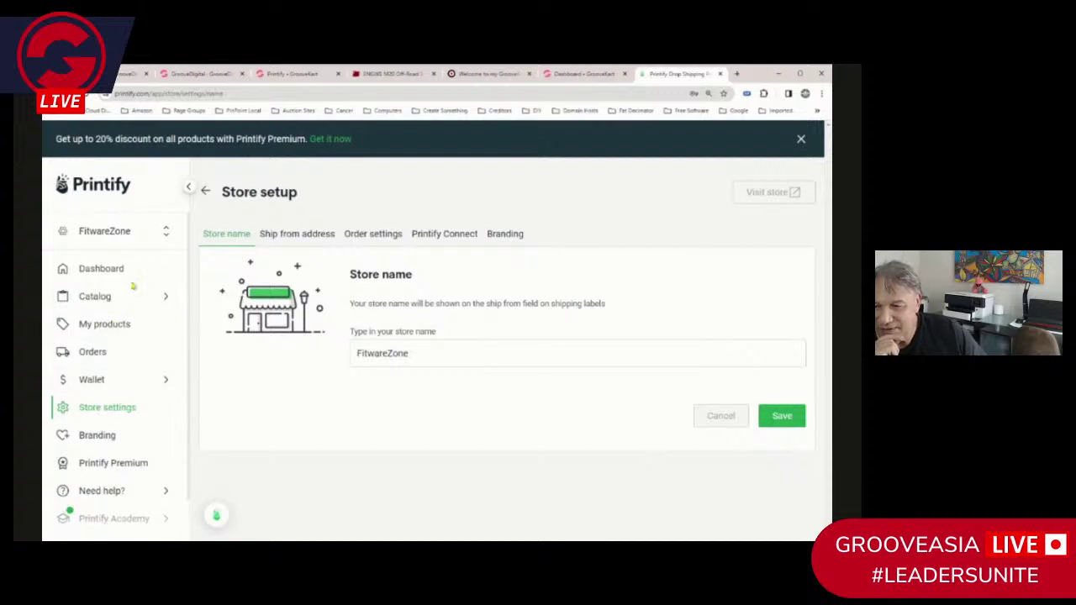
left_click(92, 270)
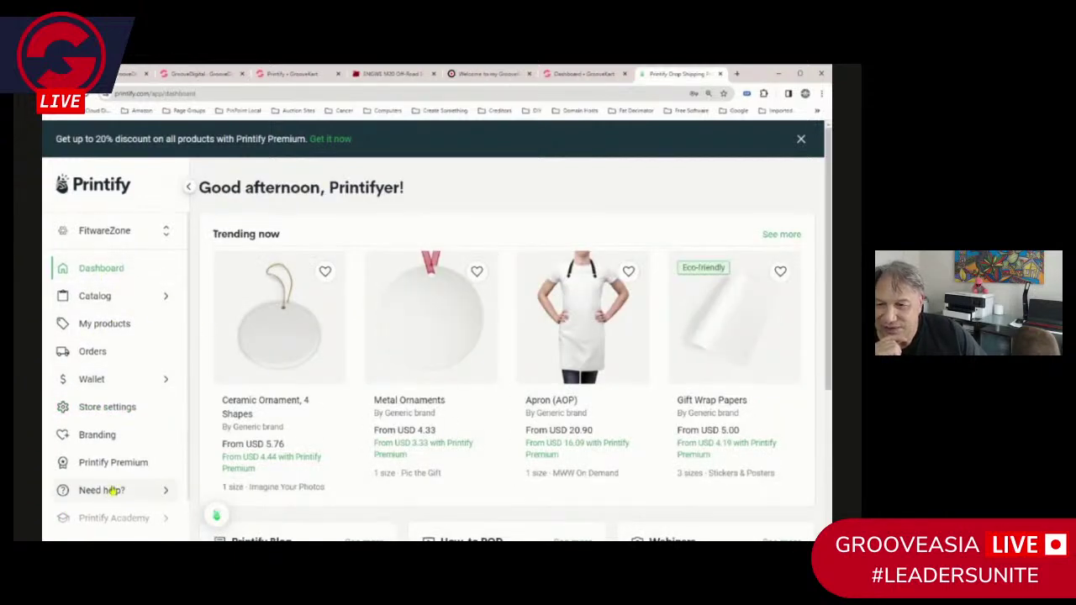
Open the Printify account's Connections page and examine its API tokens section
scroll(114, 490, "down", 1)
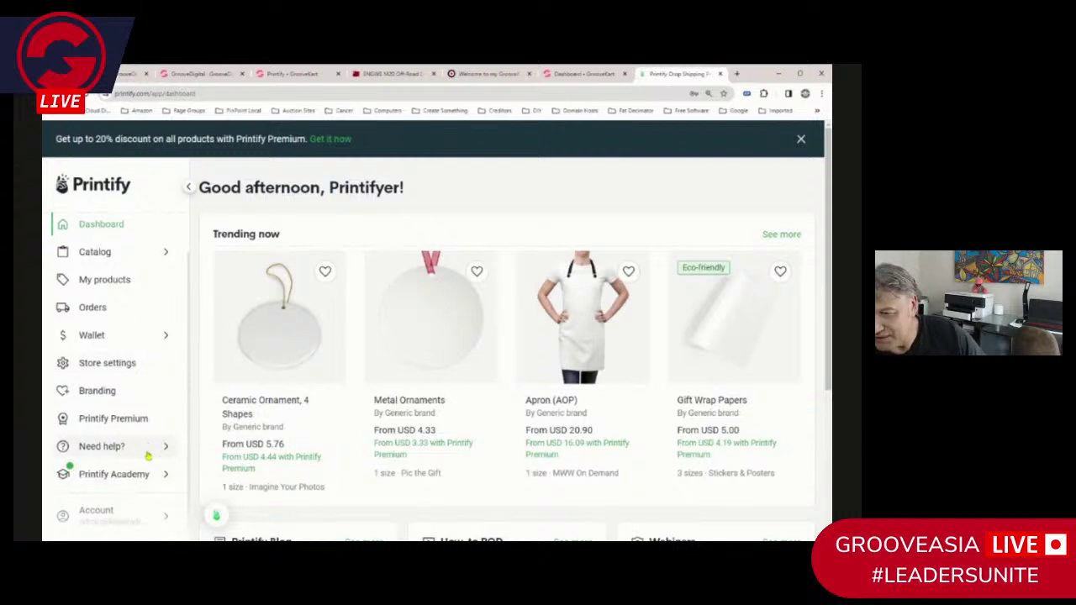
left_click(109, 511)
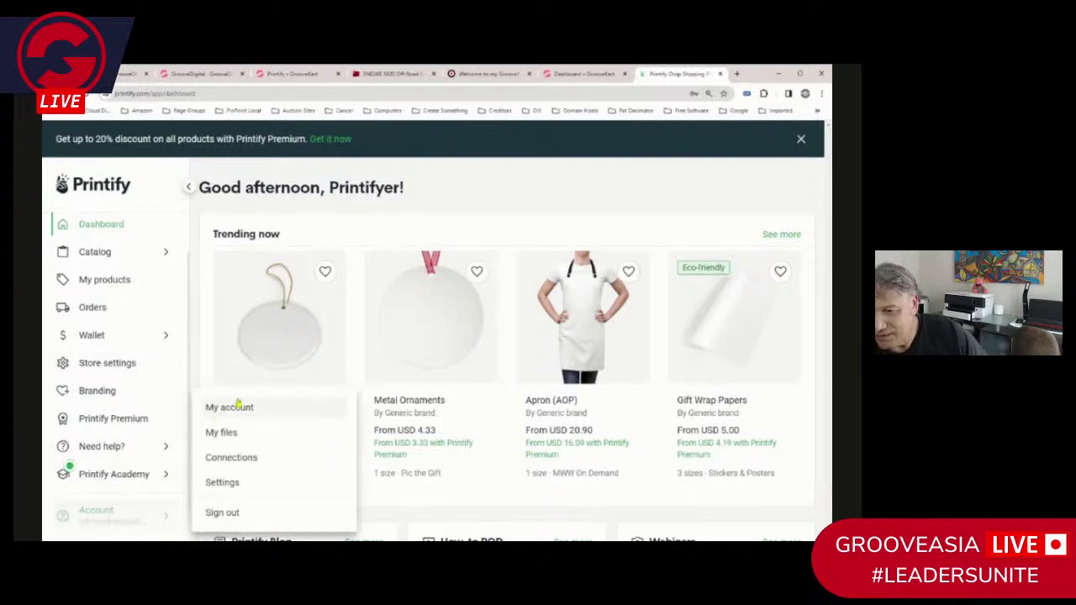
left_click(222, 457)
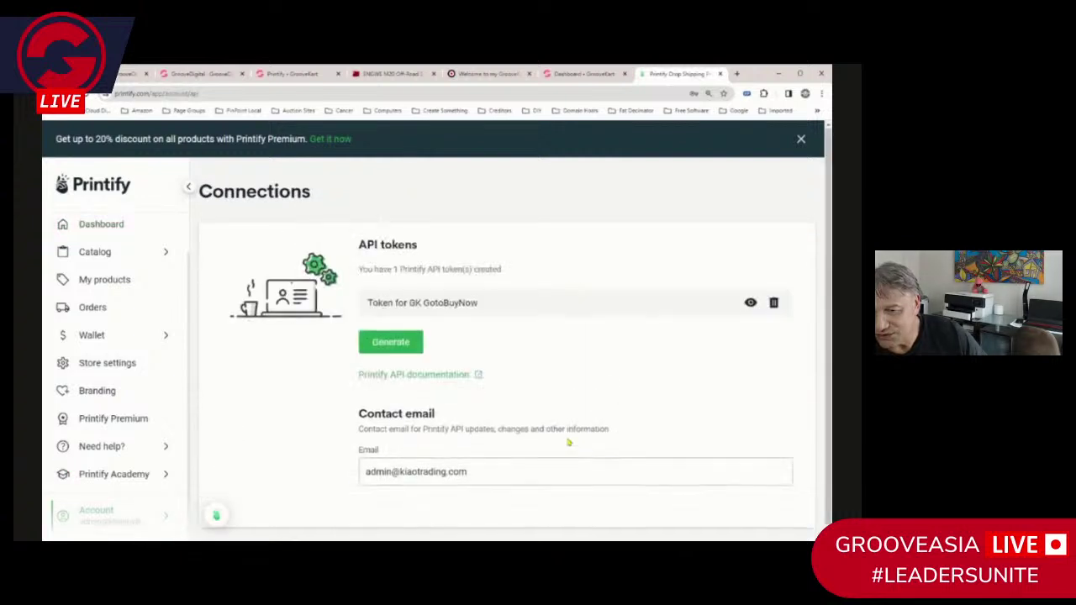
scroll(568, 443, "down", 1)
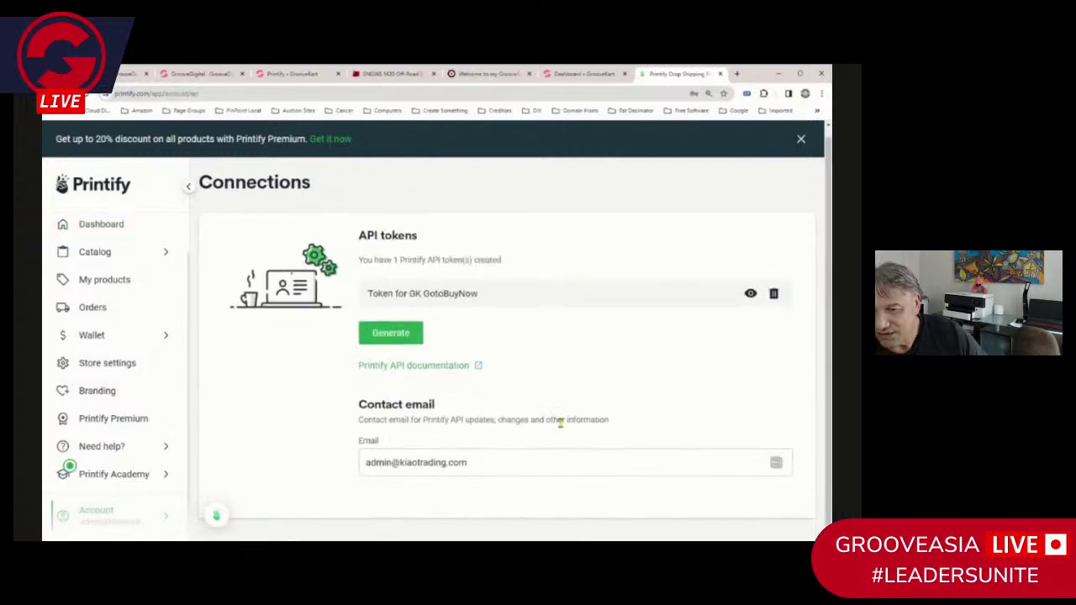
Open the Printify API documentation, skim its overview and usage guidelines, and return to the Connections page
left_click(419, 369)
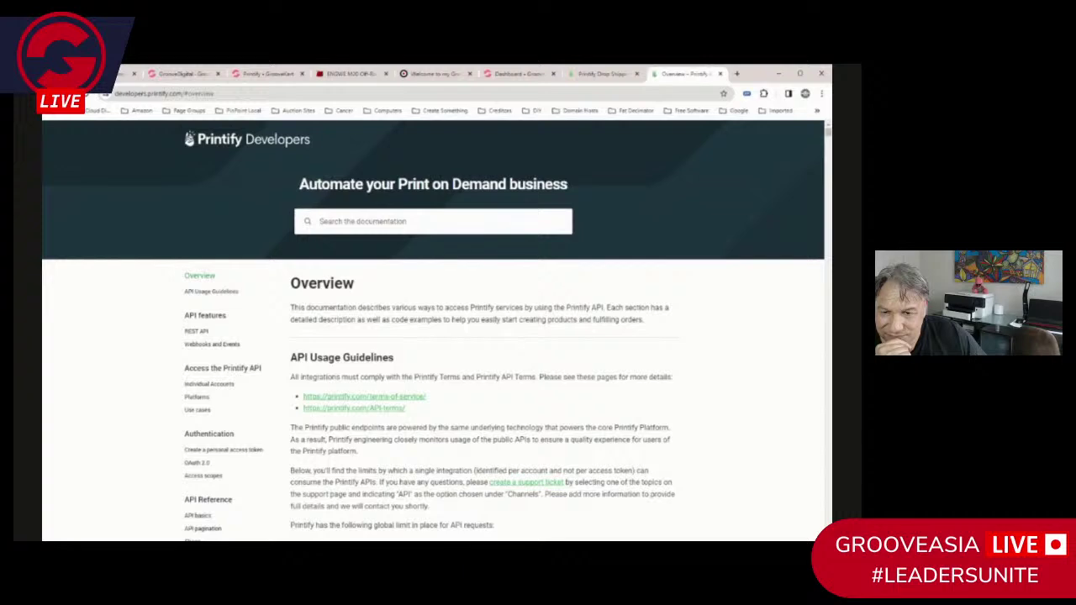
scroll(480, 505, "down", 3)
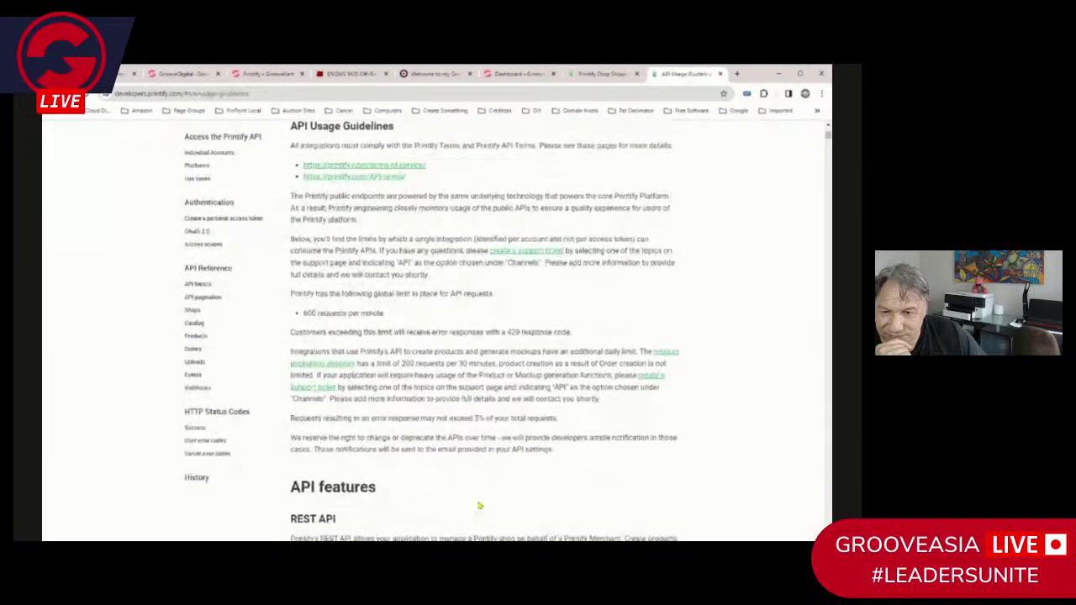
scroll(479, 505, "down", 2)
scroll(479, 505, "up", 5)
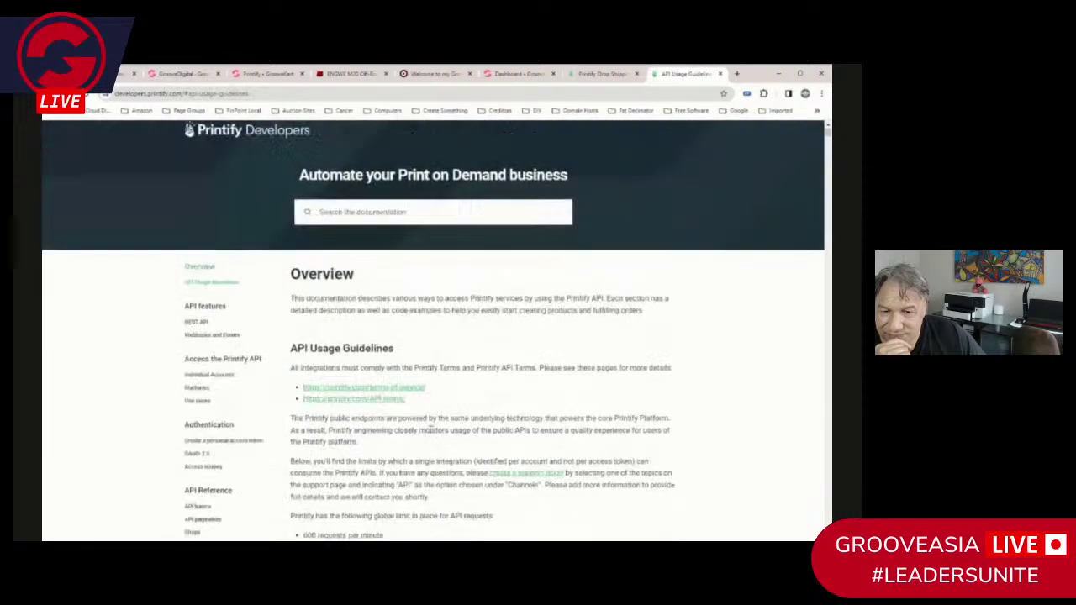
left_click(603, 74)
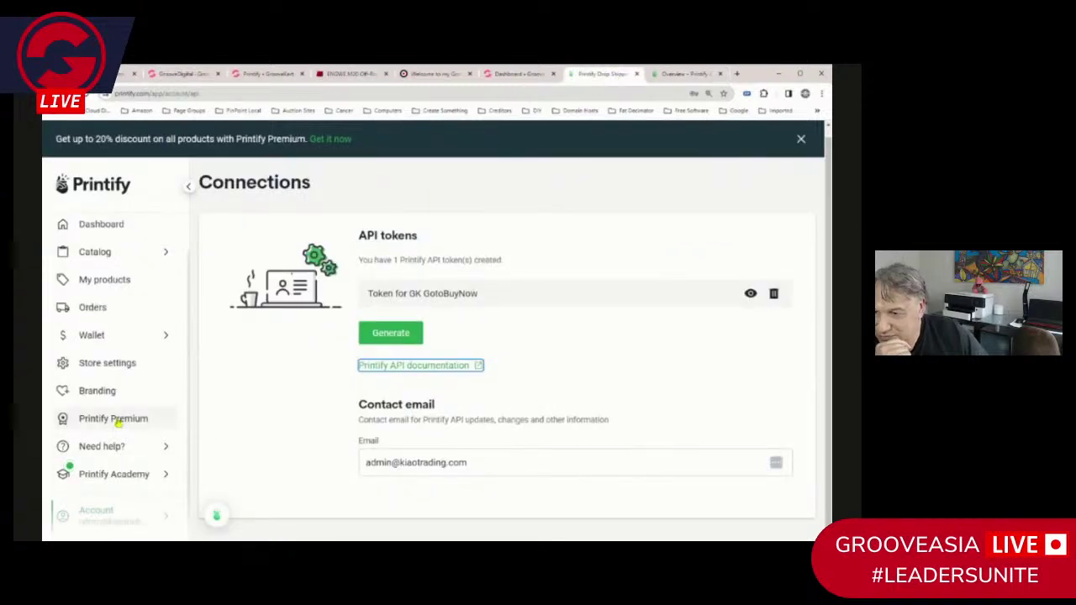
Check Printify Connect in FitwareZone's store settings, and switch the active Printify store to GotoBuyNow
left_click(118, 362)
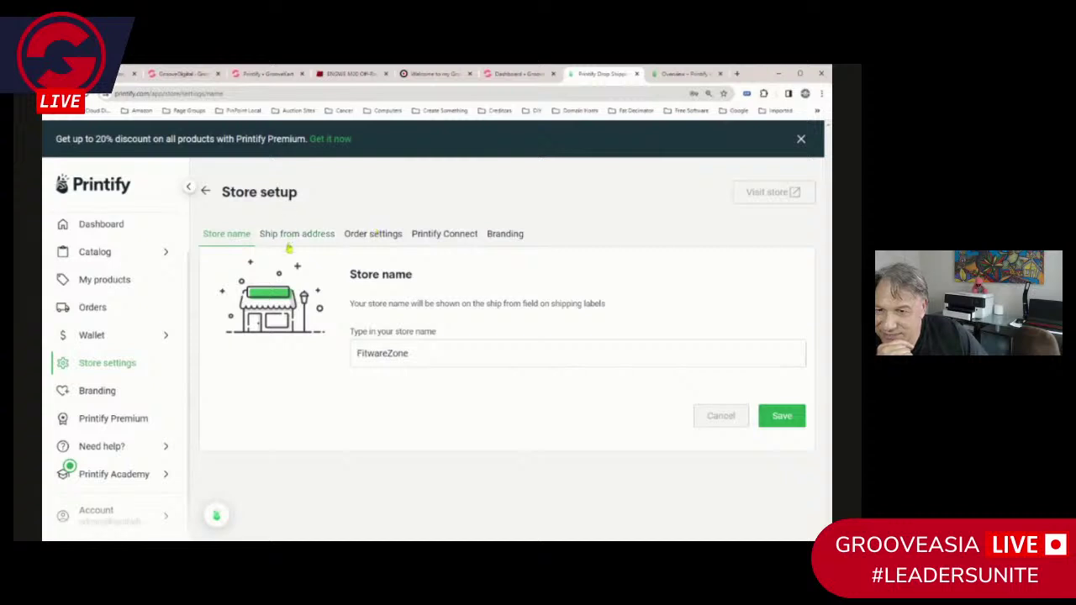
left_click(450, 246)
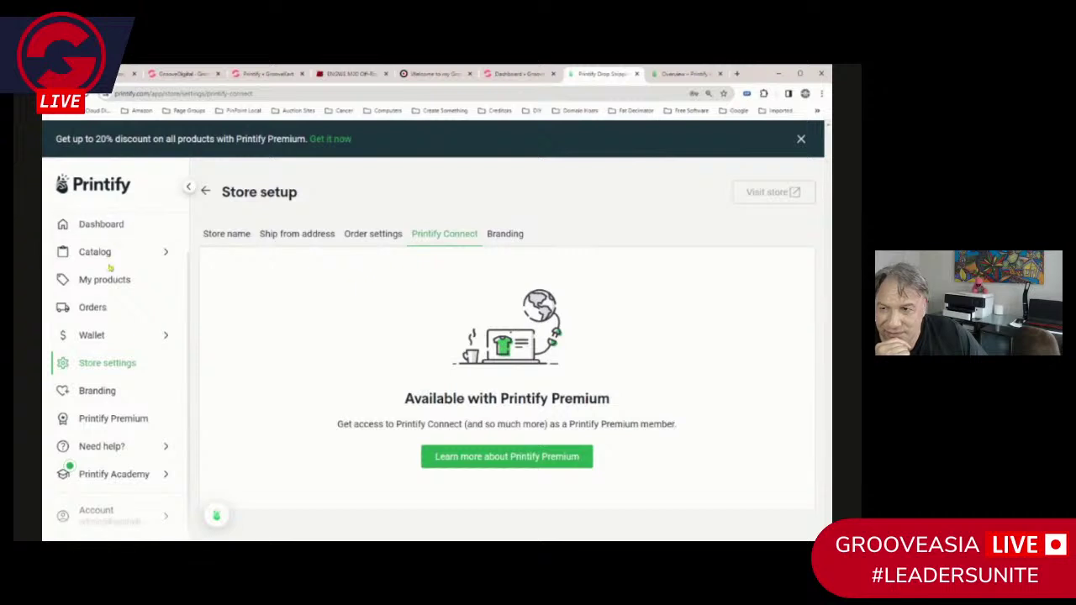
scroll(137, 236, "up", 1)
left_click(113, 232)
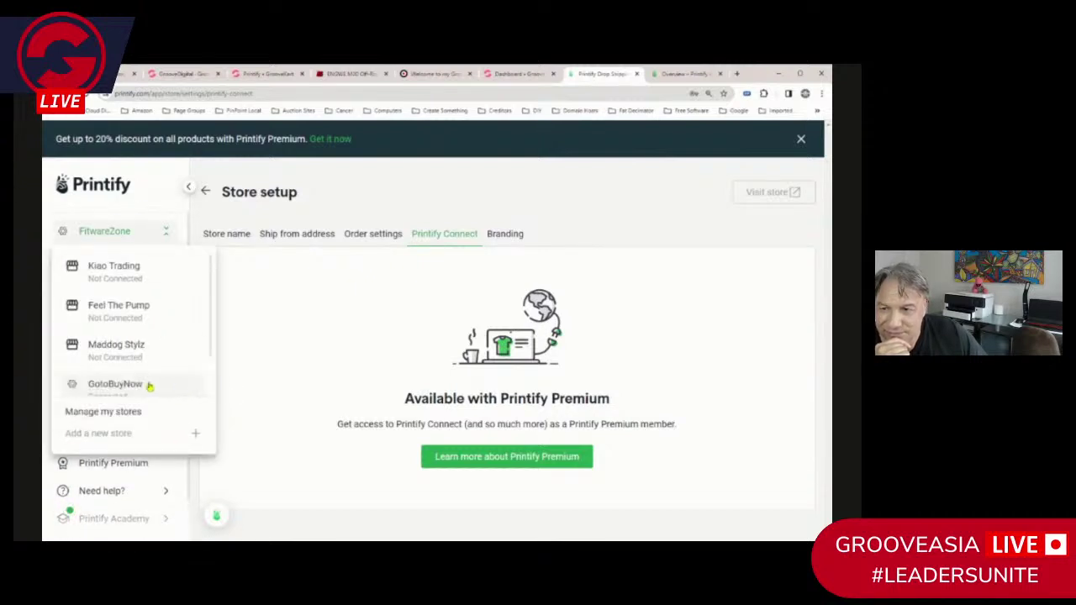
scroll(147, 383, "down", 1)
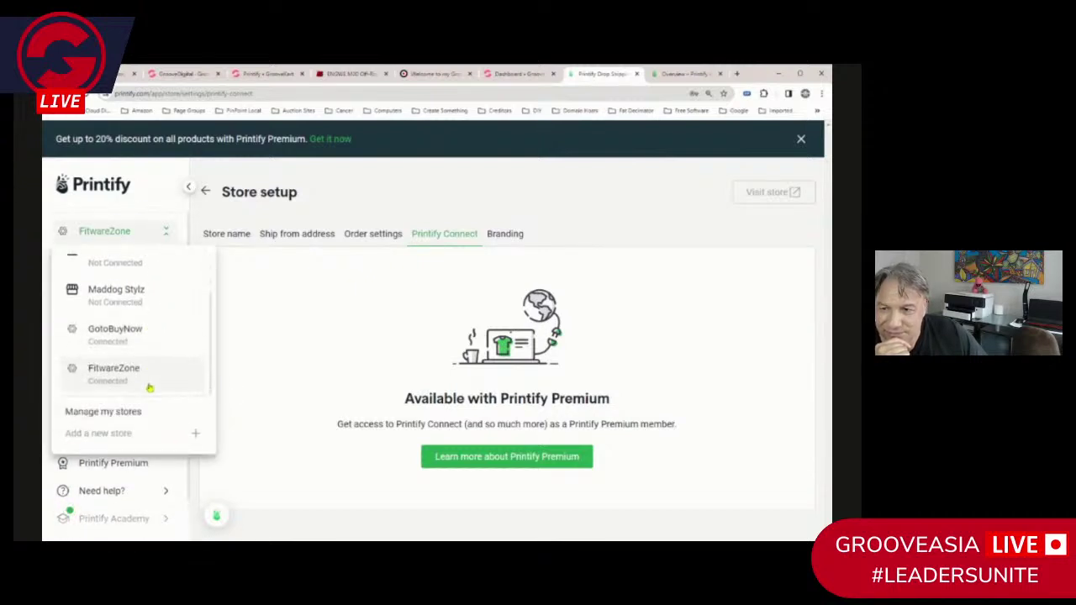
left_click(114, 334)
scroll(130, 475, "down", 1)
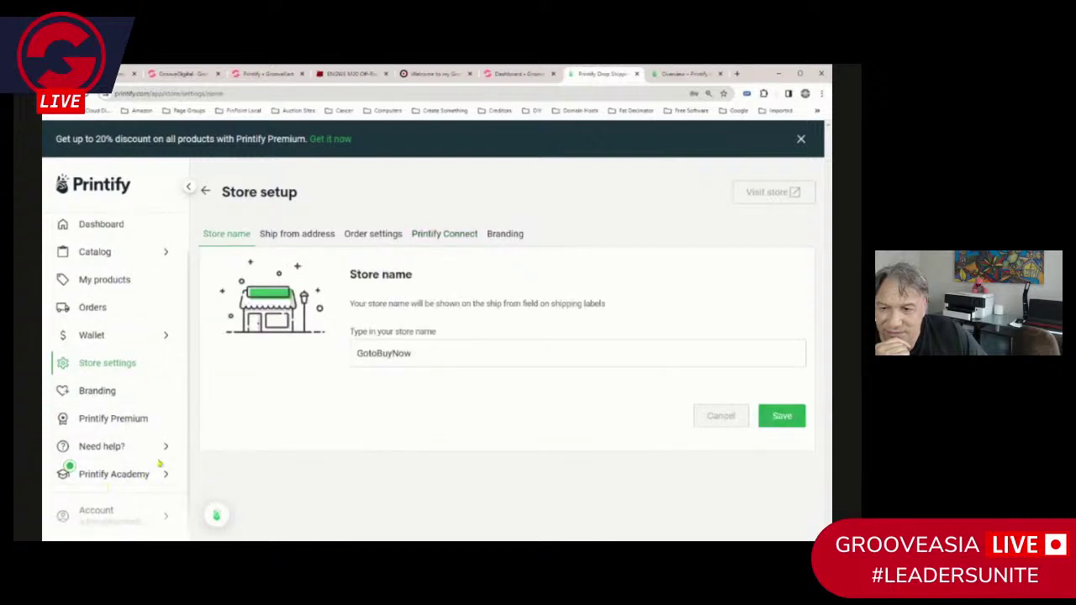
Open the Printify Academy blog, and return to GotoBuyNow's store setup page
left_click(158, 482)
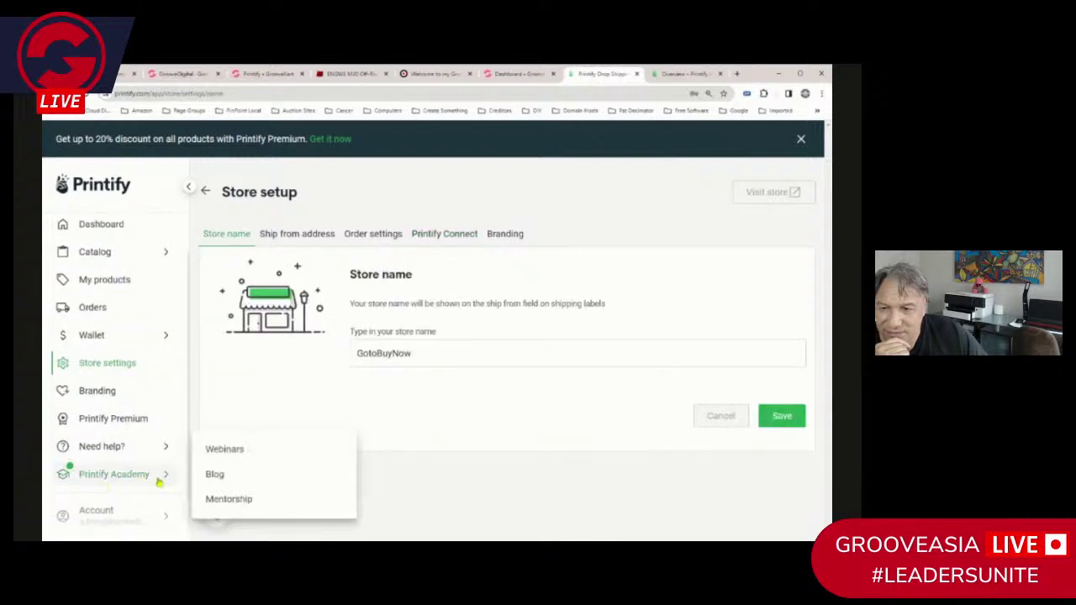
left_click(217, 475)
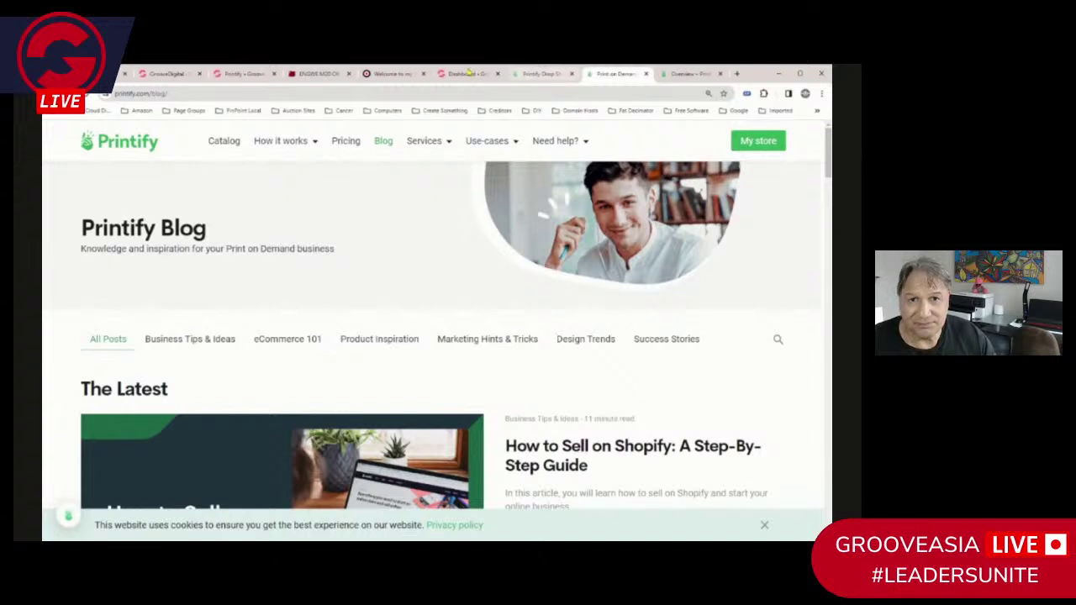
left_click(246, 75)
left_click(543, 75)
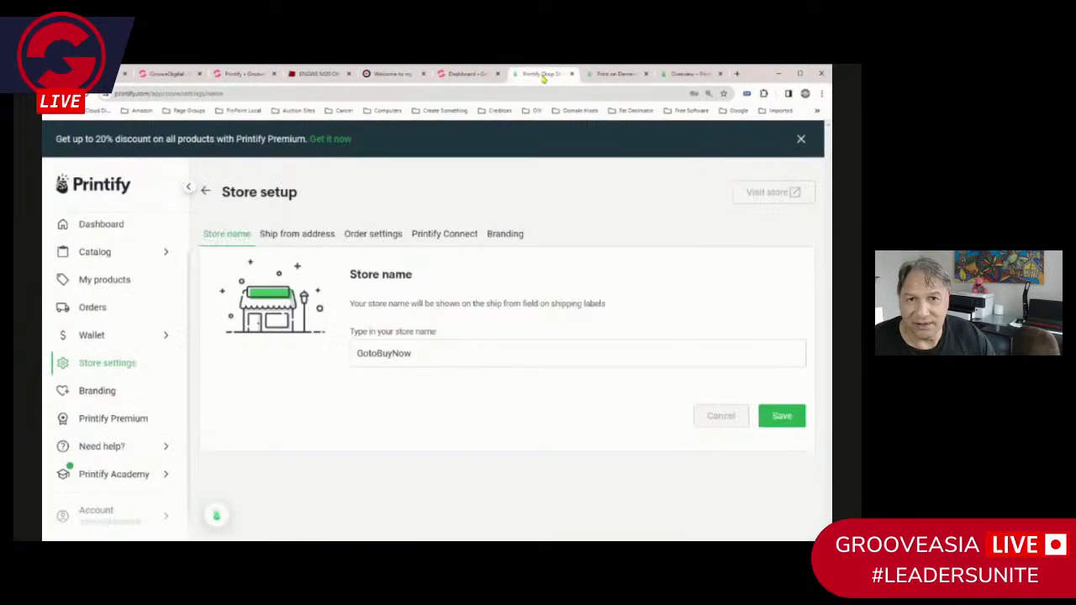
Reopen the Printify Academy blog, dismiss its podcast banner and browse the article sections for guidance on connecting a store
left_click(149, 474)
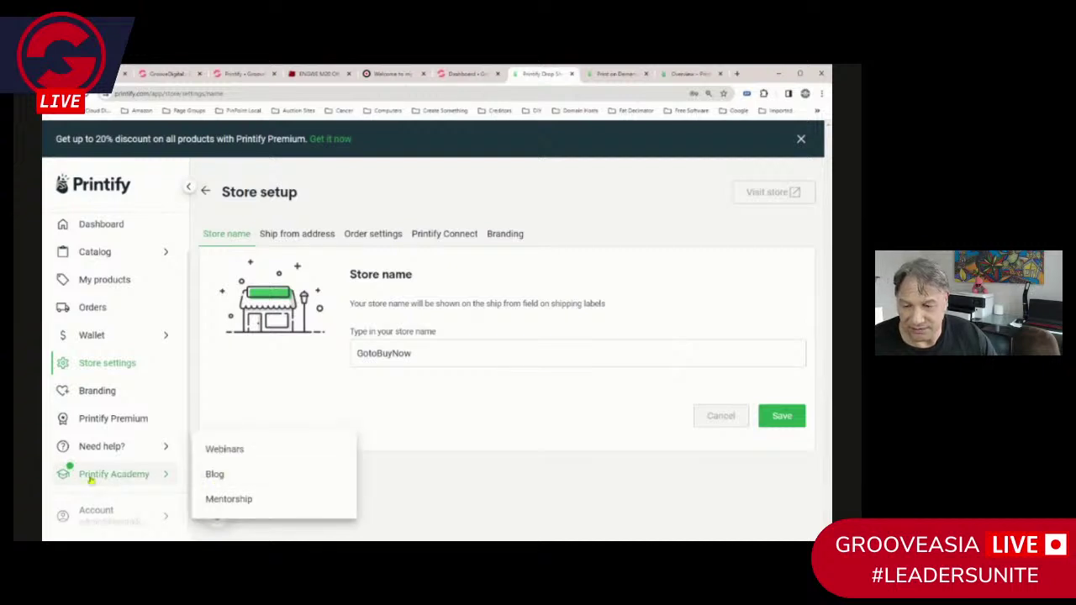
left_click(215, 475)
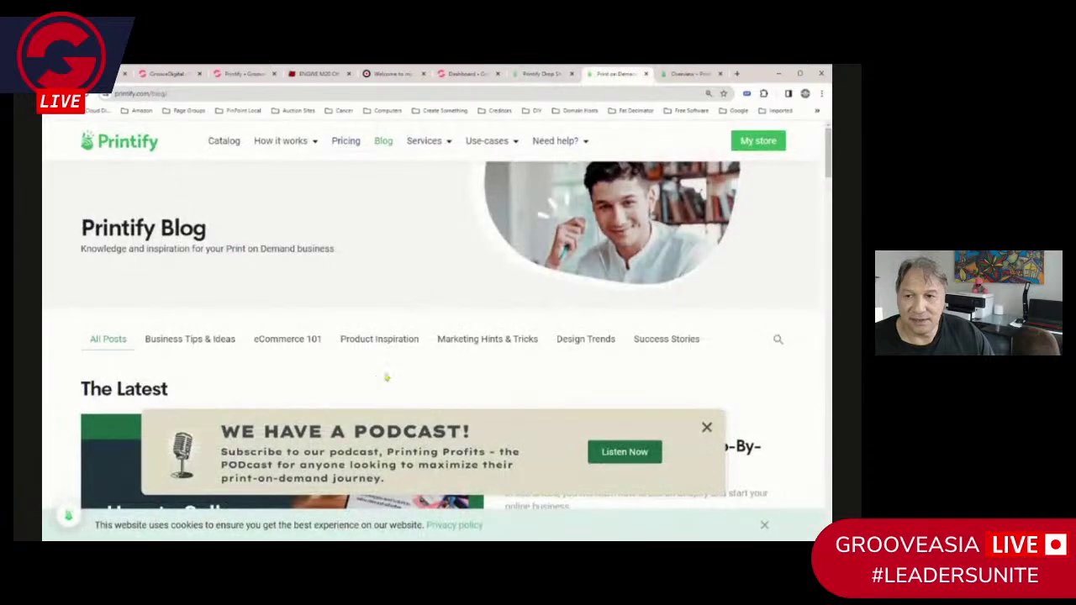
scroll(400, 362, "down", 1)
scroll(399, 363, "down", 4)
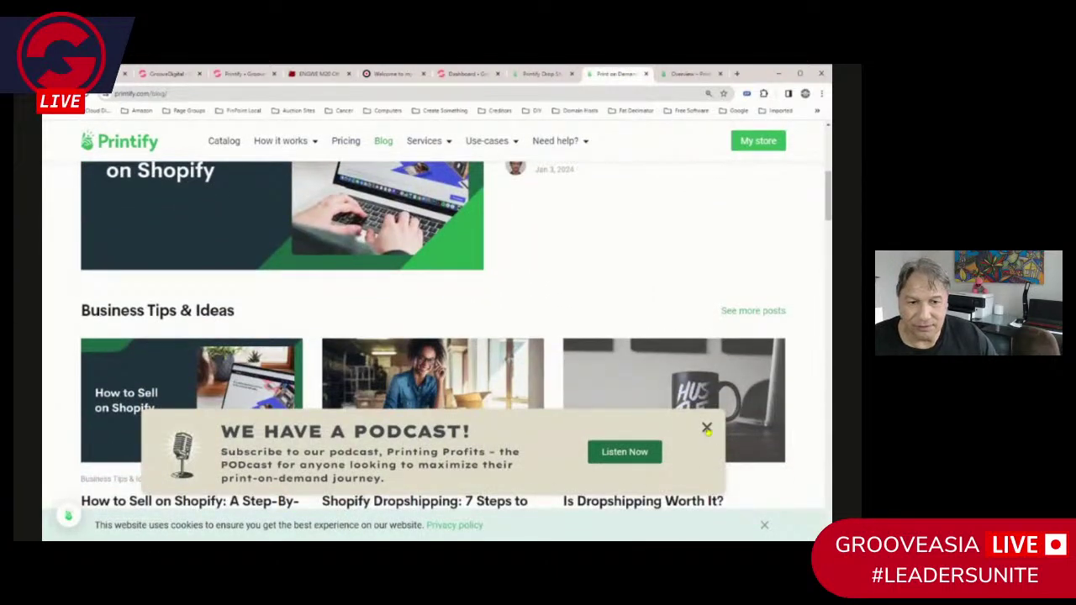
left_click(707, 429)
scroll(707, 430, "up", 5)
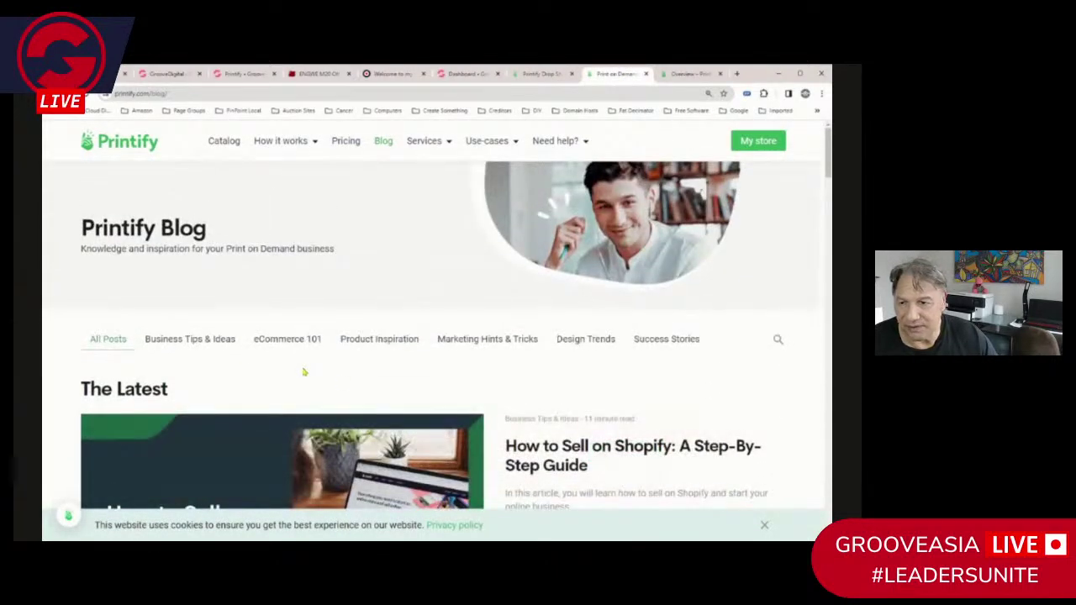
scroll(661, 353, "down", 8)
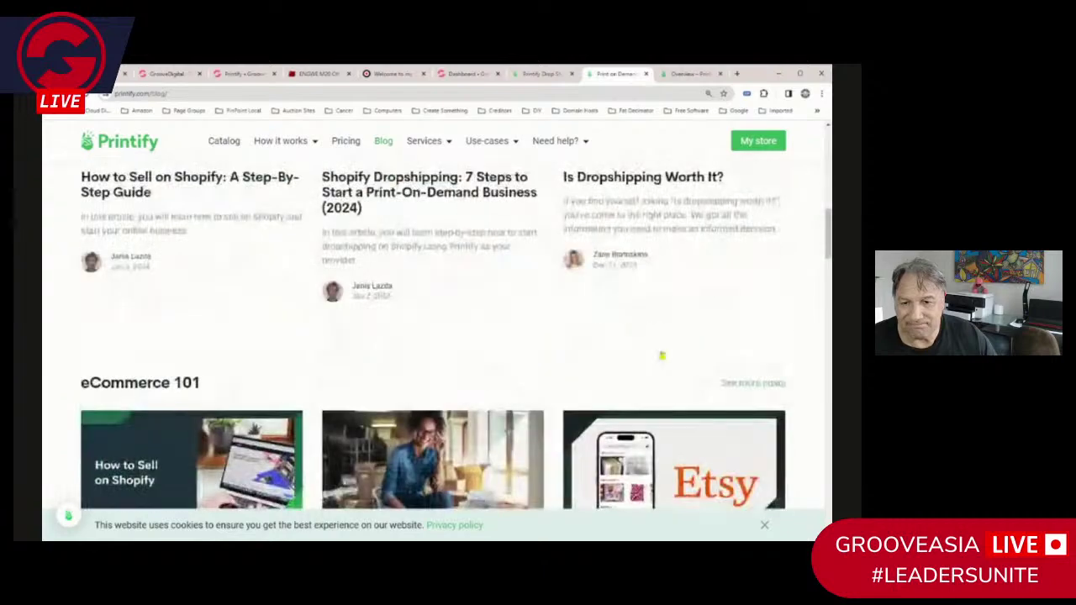
scroll(662, 356, "up", 1)
scroll(662, 355, "down", 3)
scroll(662, 356, "down", 3)
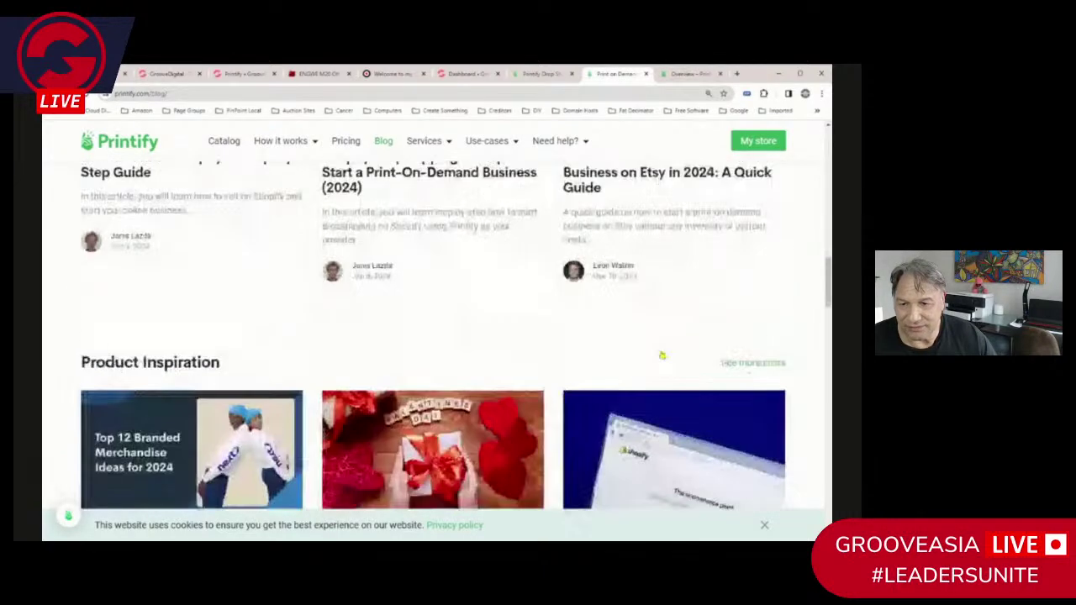
scroll(662, 355, "up", 2)
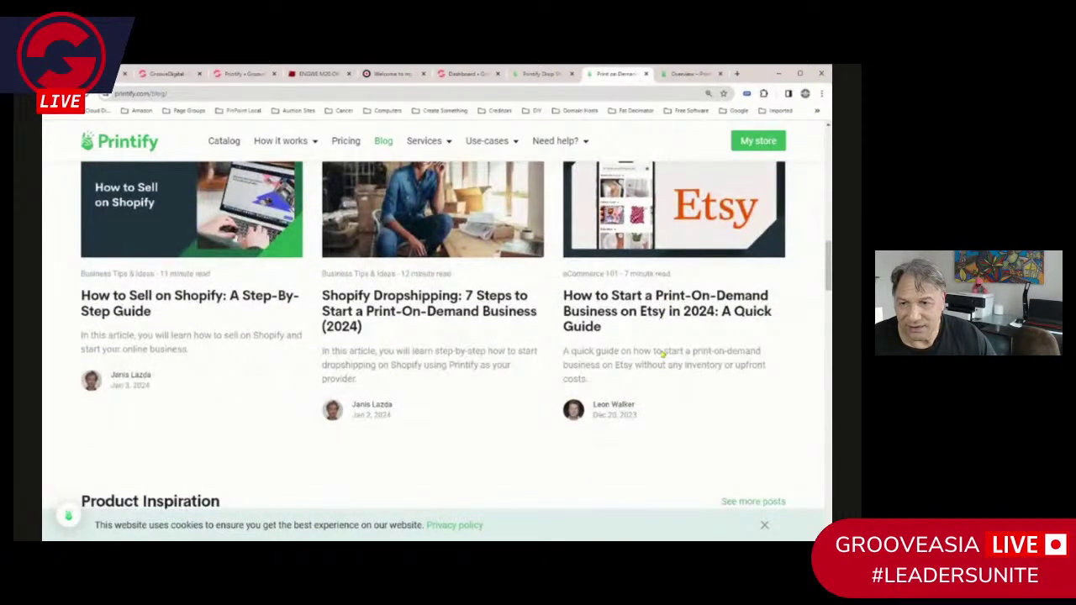
scroll(663, 354, "up", 2)
scroll(663, 356, "up", 5)
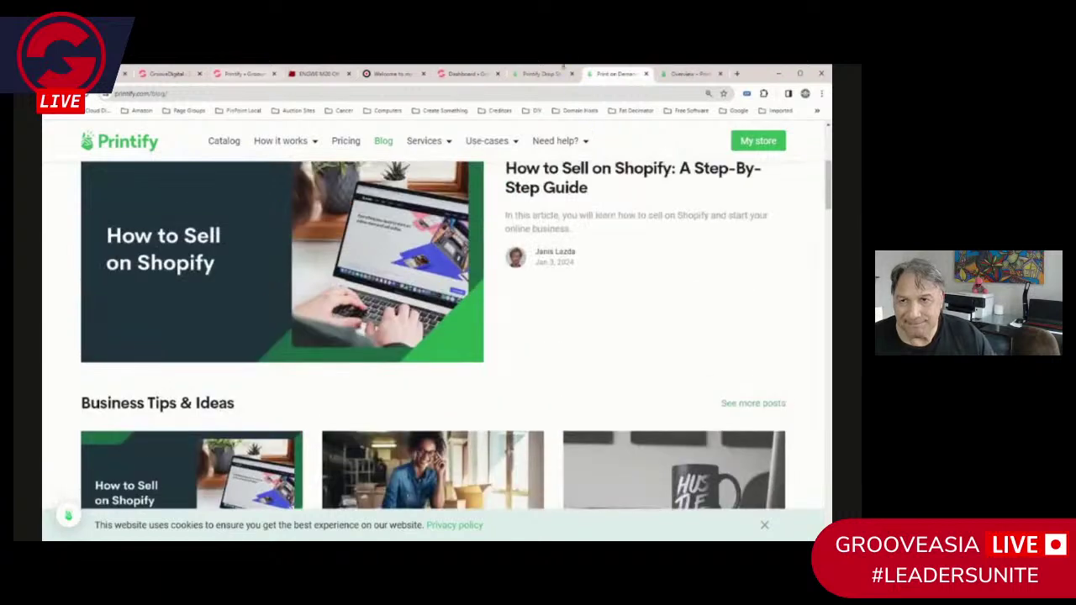
scroll(578, 310, "up", 3)
scroll(532, 276, "up", 1)
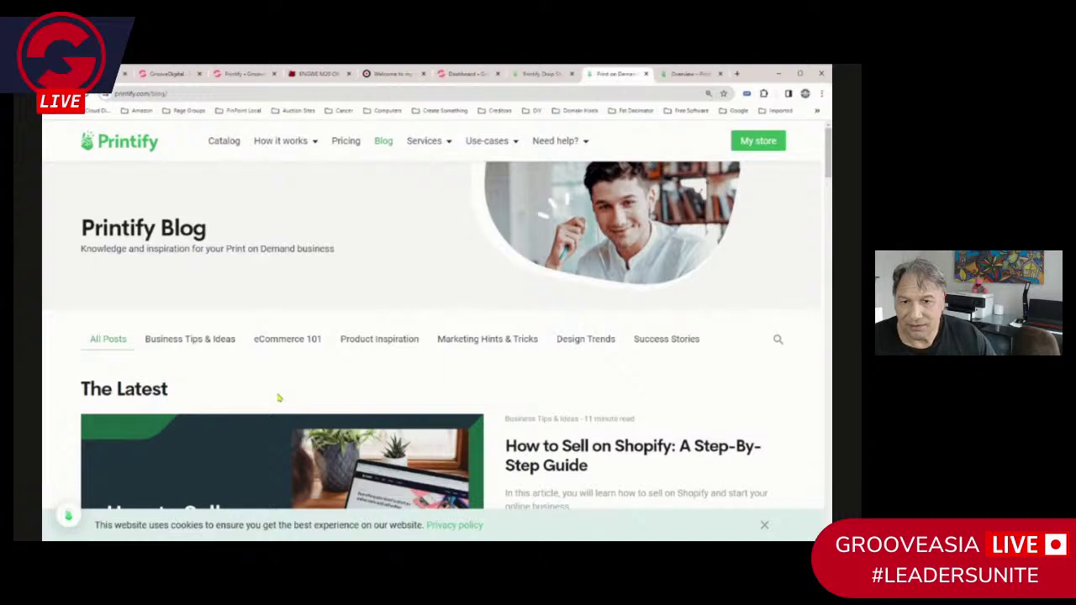
scroll(279, 397, "down", 5)
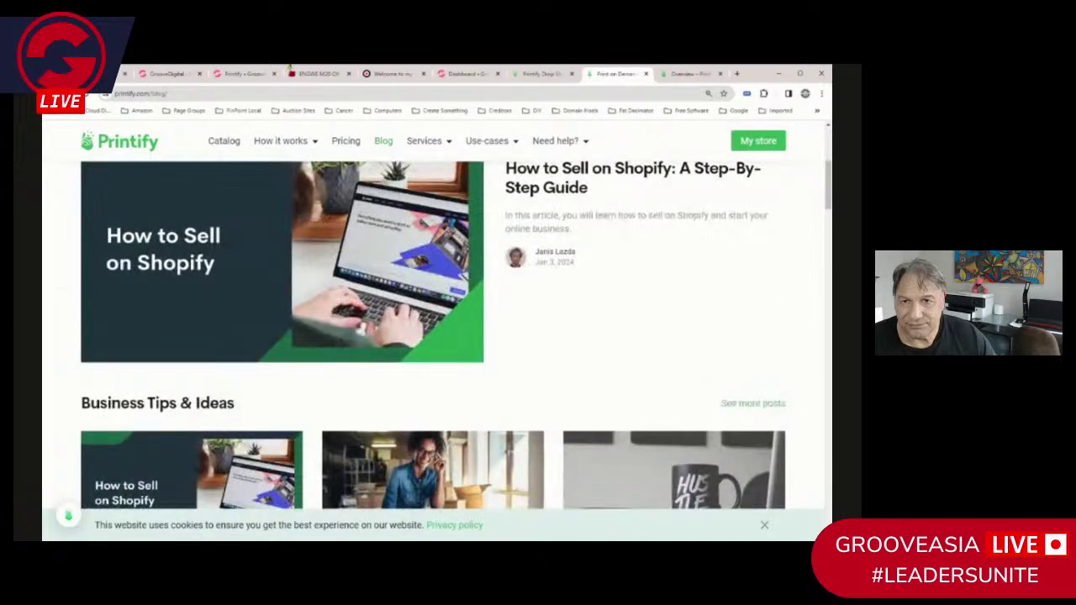
Review GrooveKart's Printify page, the Printify blog and the API documentation again, and return to Printify's store setup
left_click(243, 74)
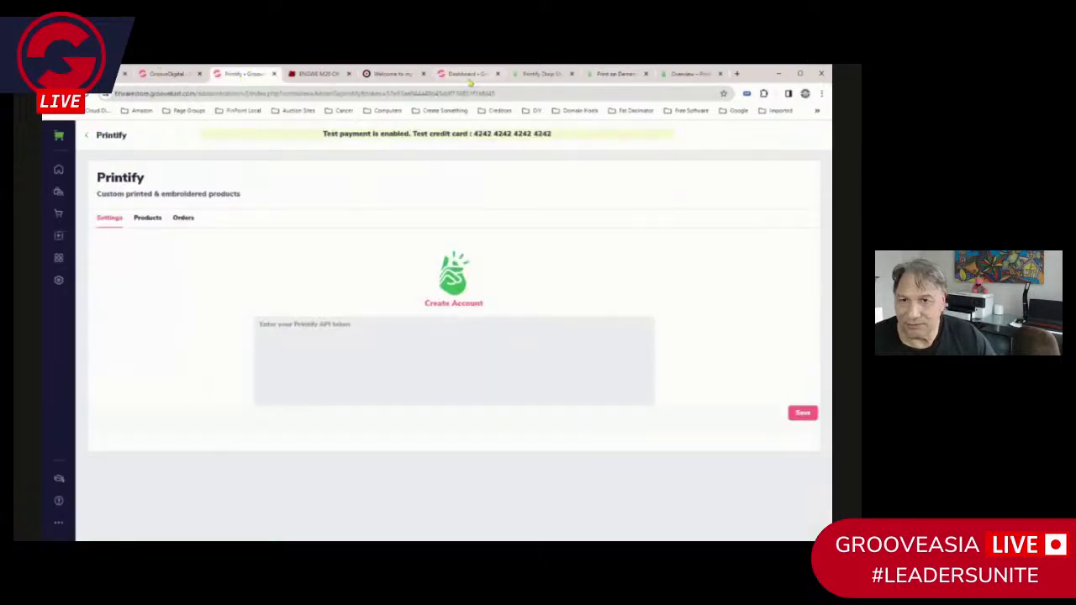
left_click(616, 74)
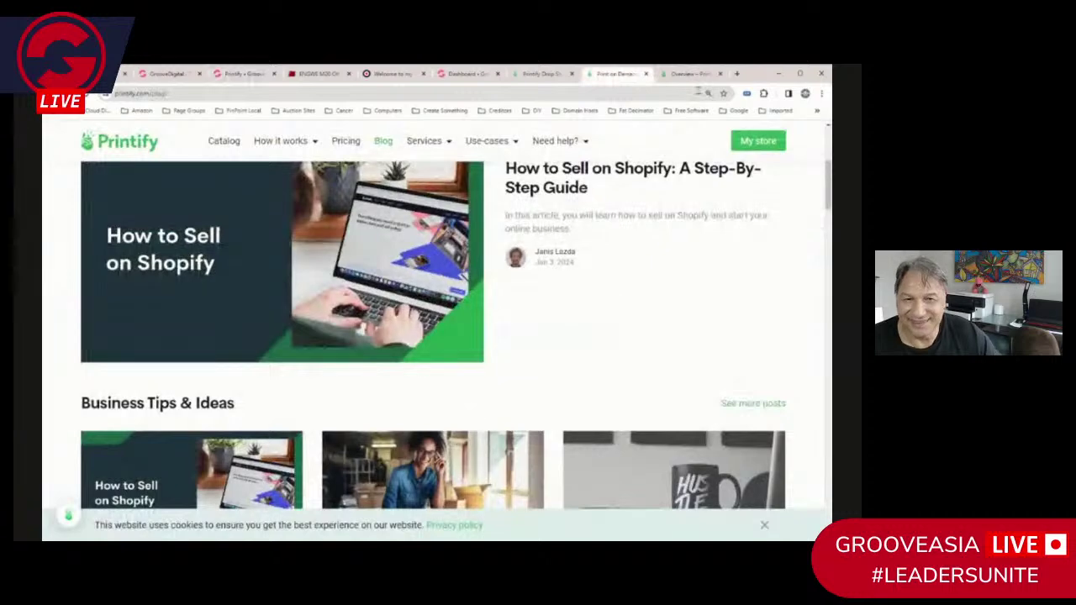
left_click(691, 74)
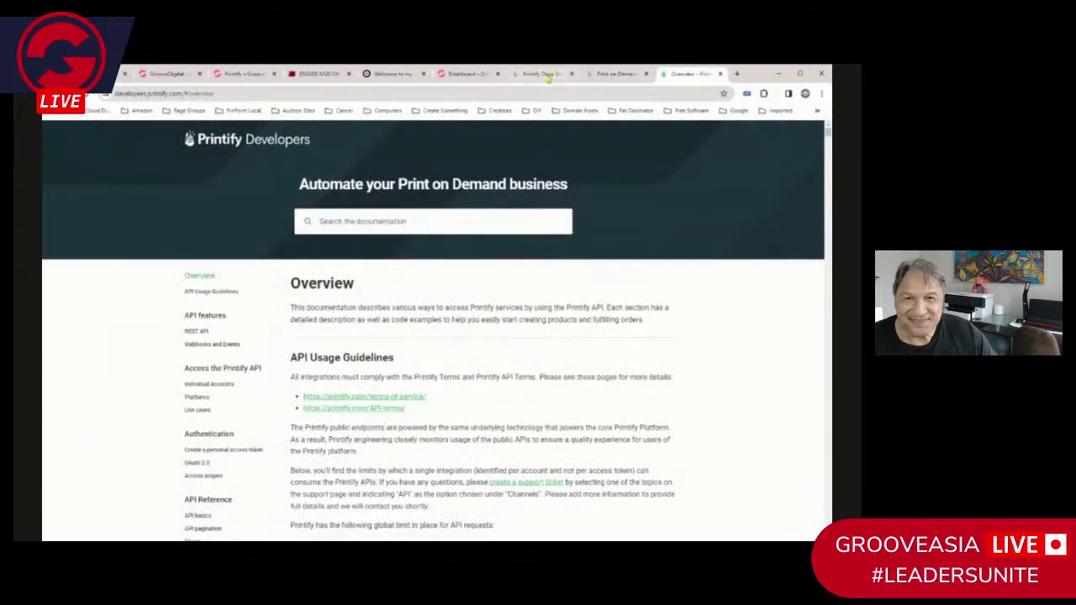
left_click(542, 74)
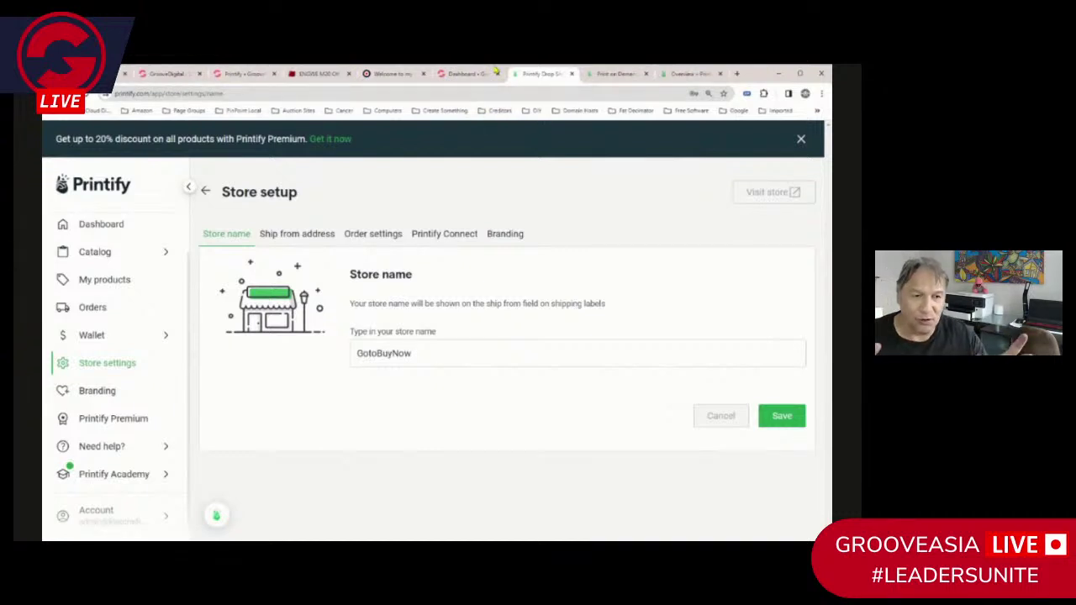
Open the Gotobuynow store's admin dashboard from the GrooveKart store list and go to its POD & DropShipping page
left_click(236, 73)
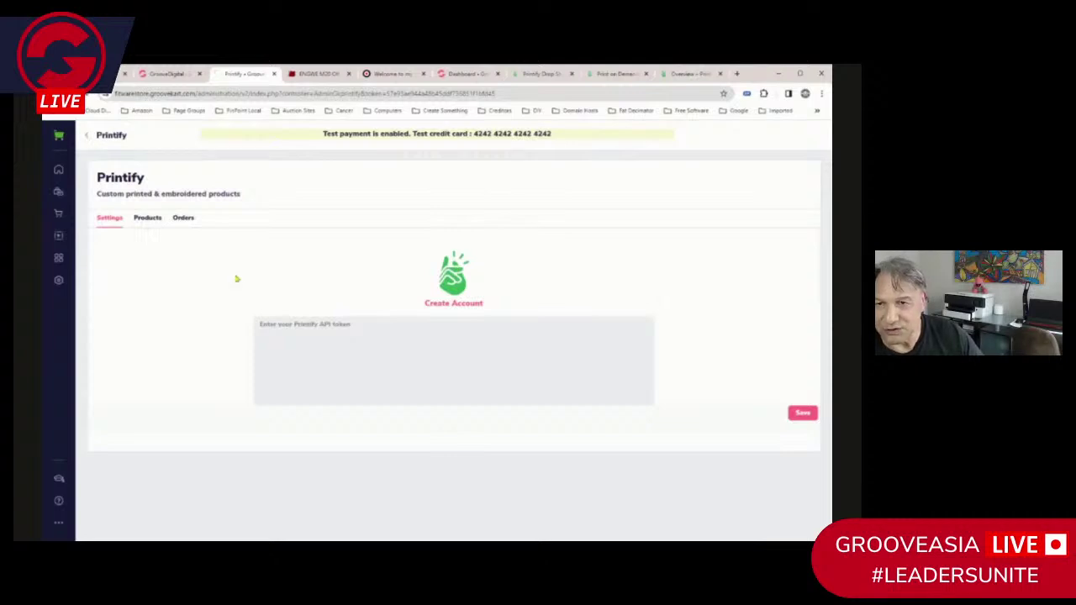
left_click(168, 74)
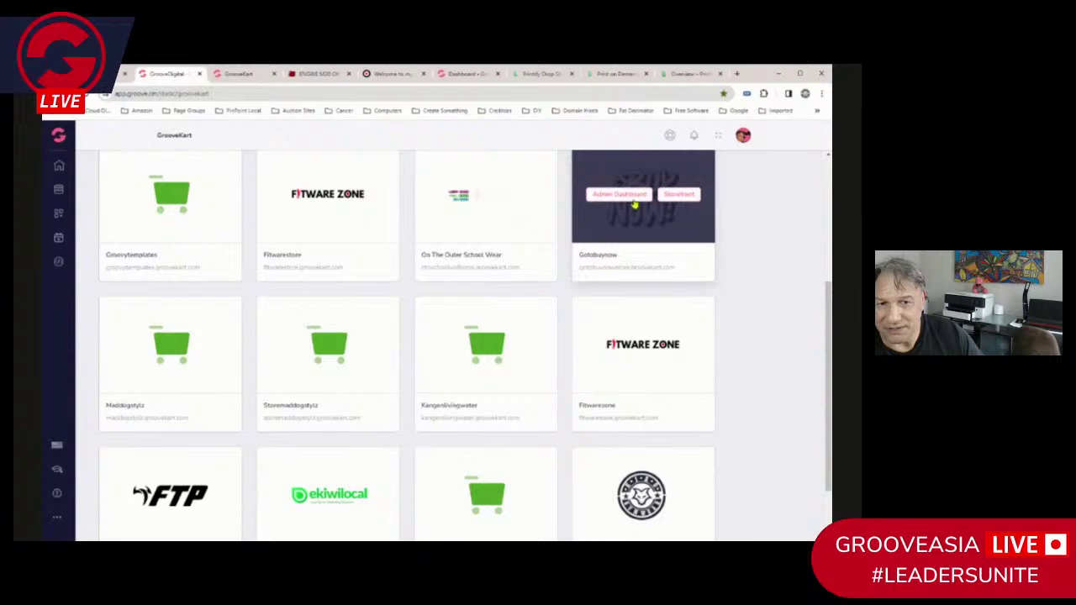
left_click(632, 197)
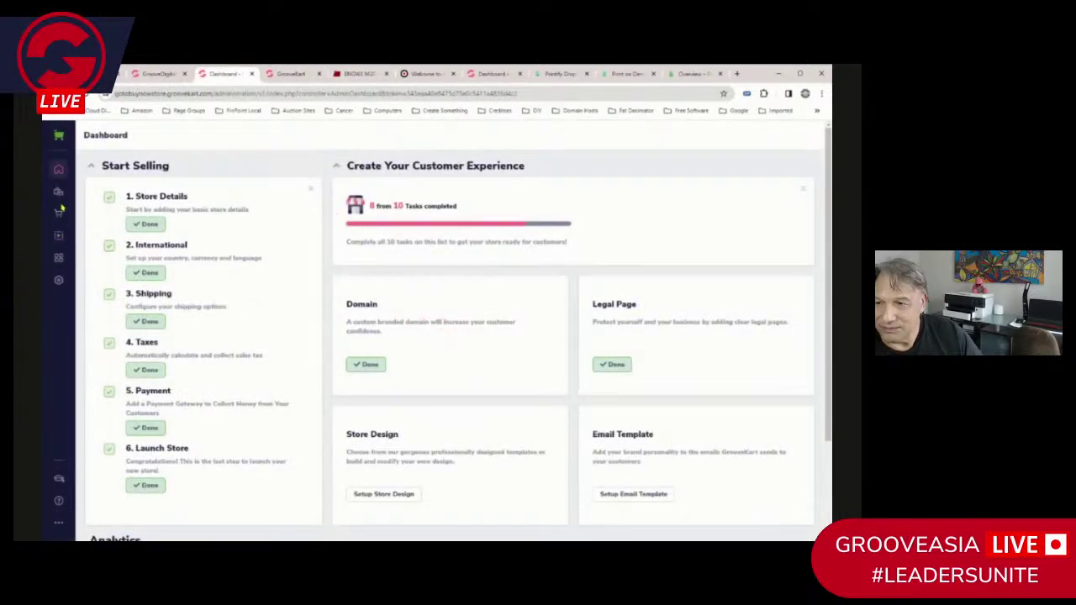
left_click(61, 193)
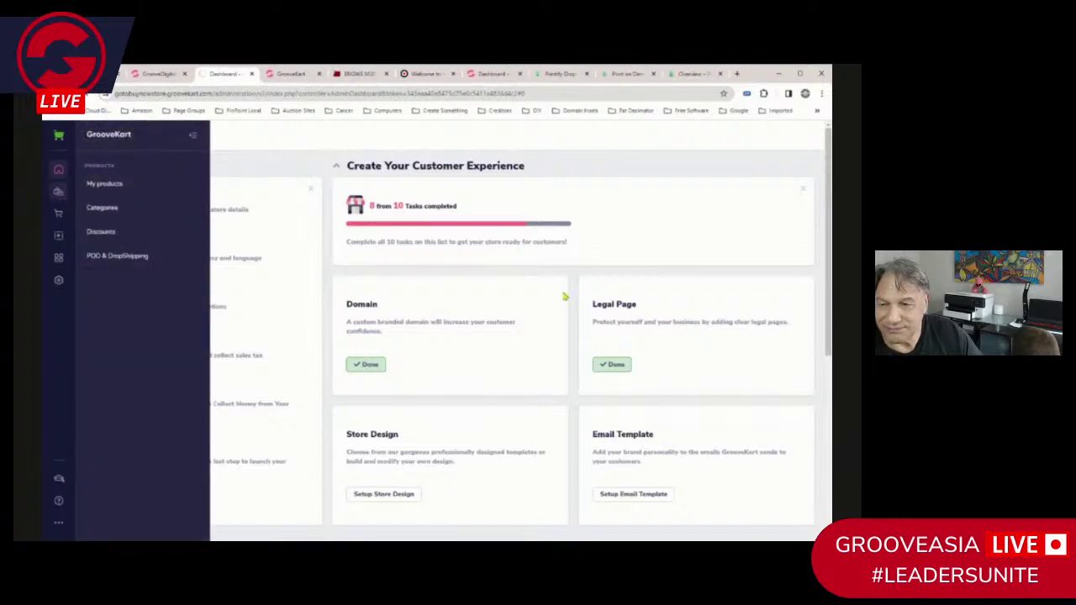
left_click(227, 252)
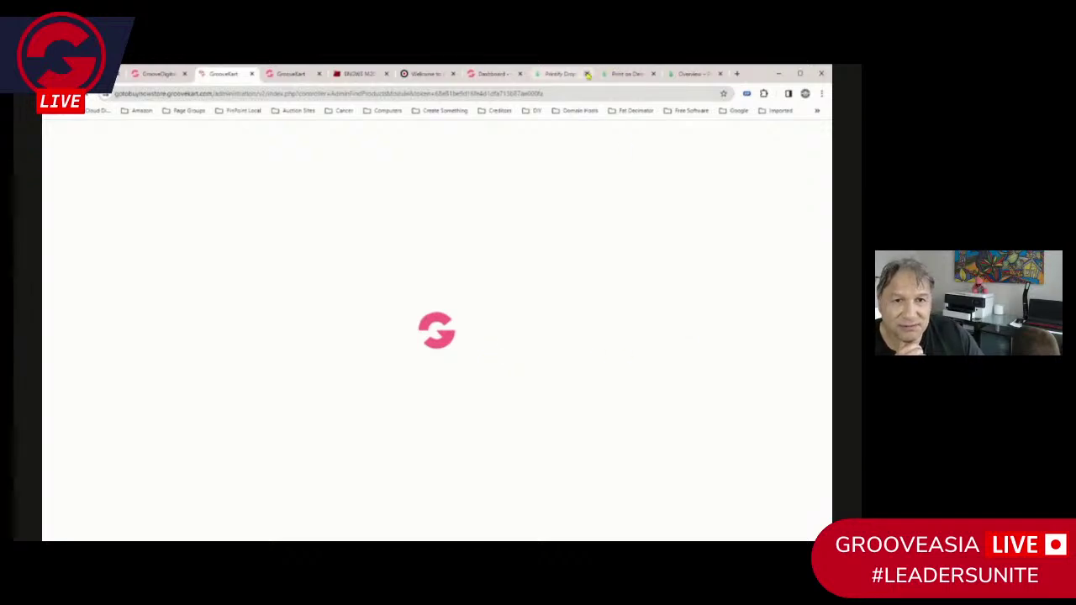
Close the surplus browser tabs, including the Printify API documentation and blog, and return to GrooveKart's POD & DropShipping page
left_click(520, 74)
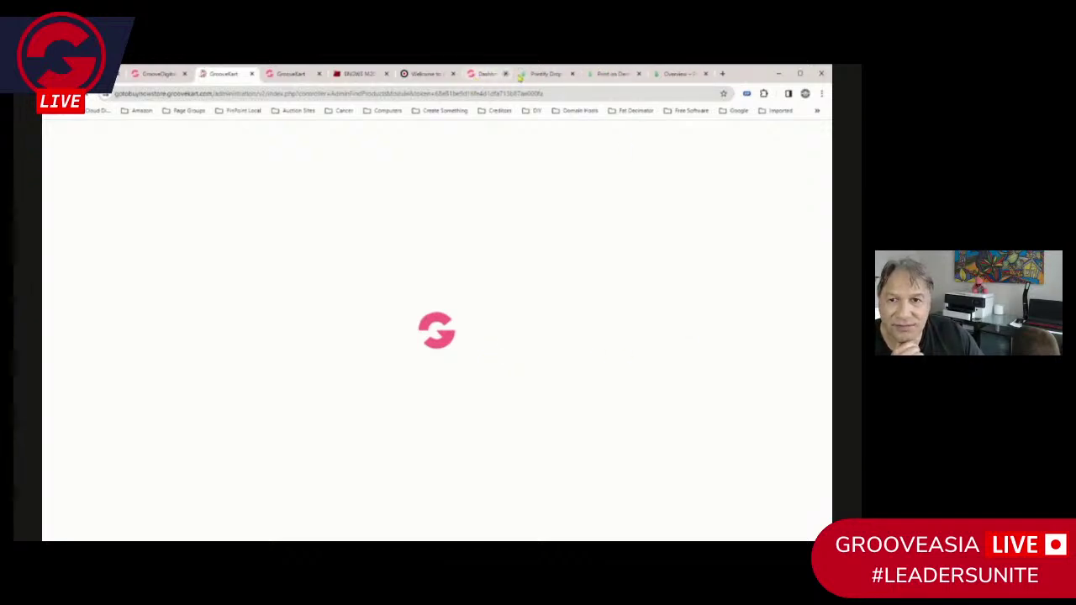
left_click(452, 74)
left_click(385, 74)
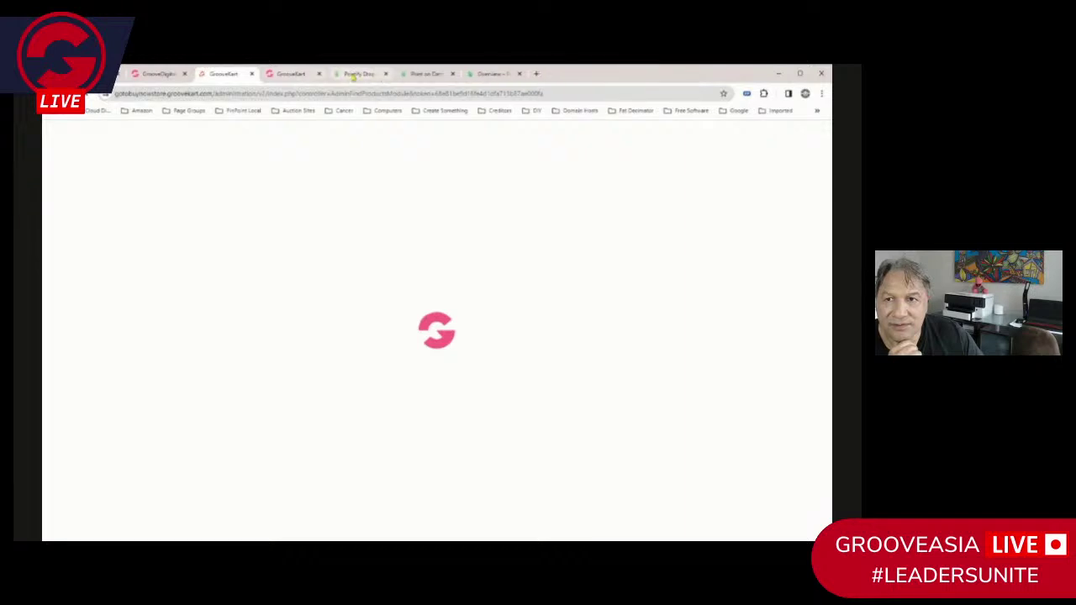
left_click(319, 74)
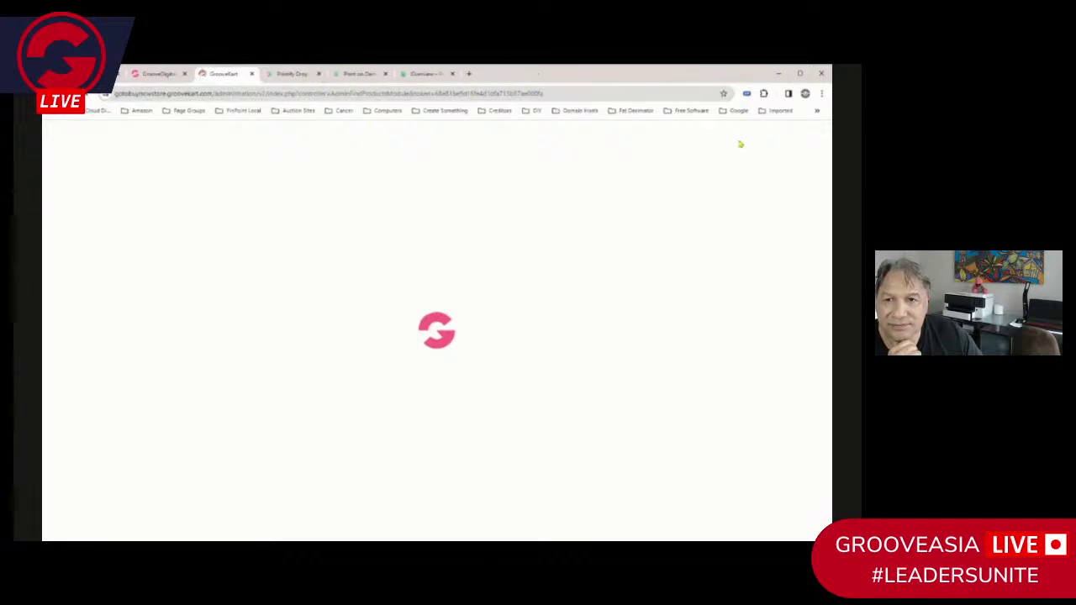
left_click(446, 72)
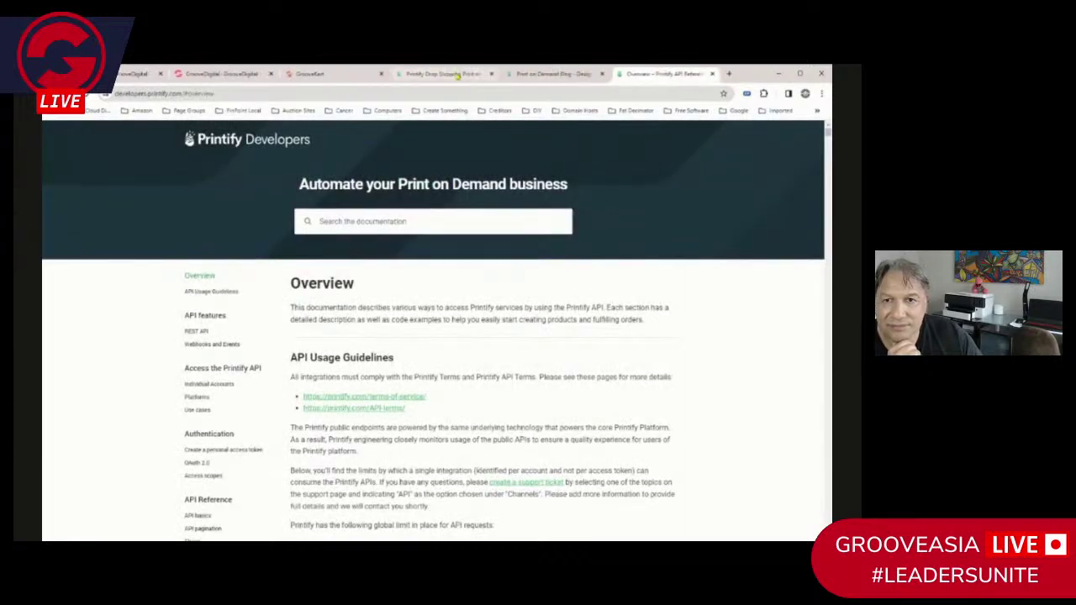
left_click(728, 74)
left_click(343, 77)
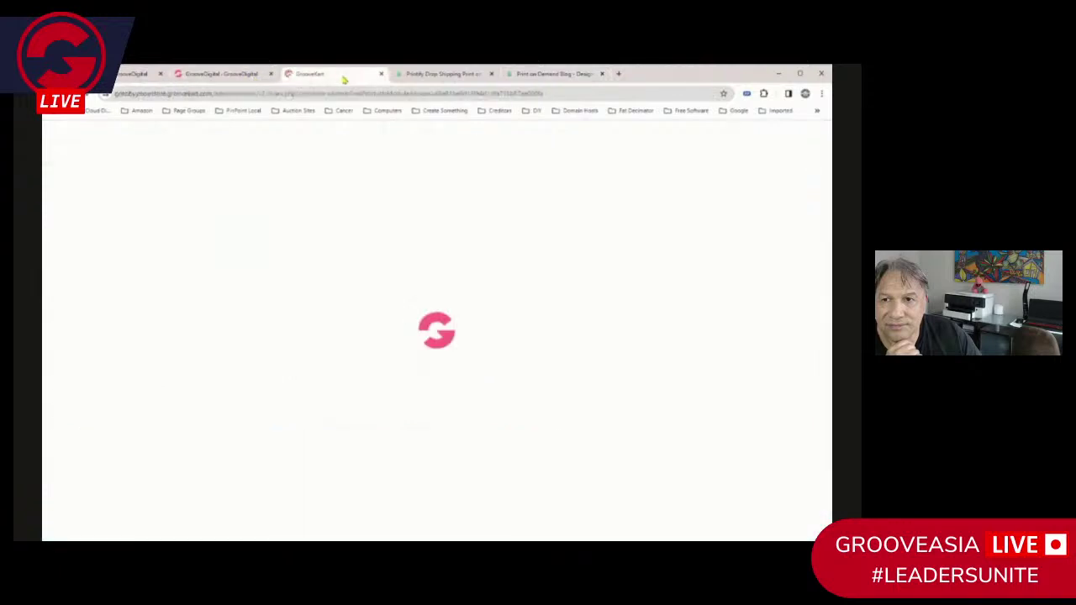
left_click(563, 77)
left_click(602, 74)
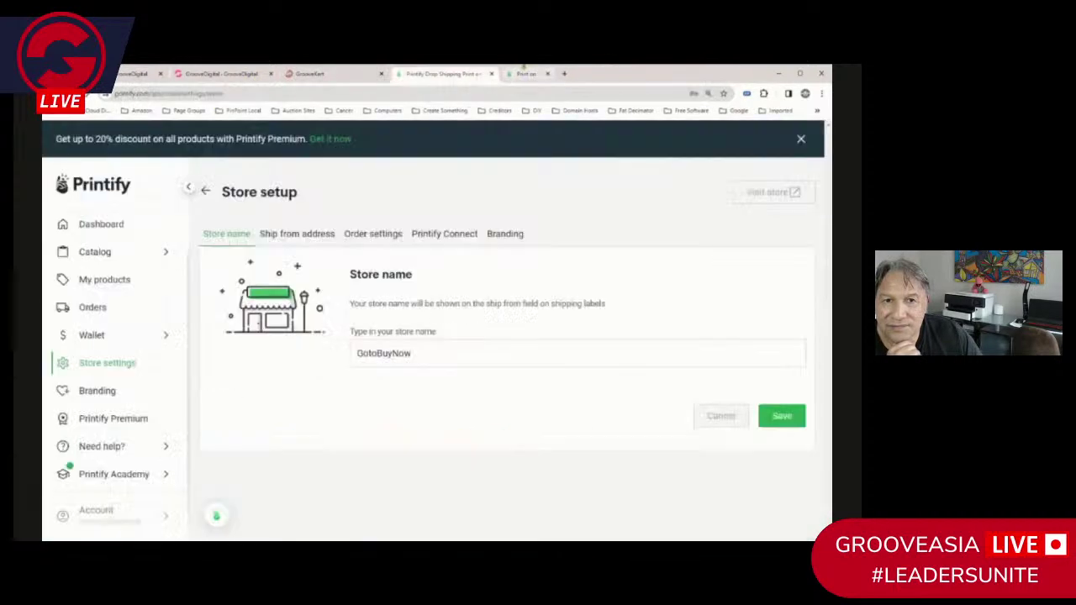
left_click(326, 74)
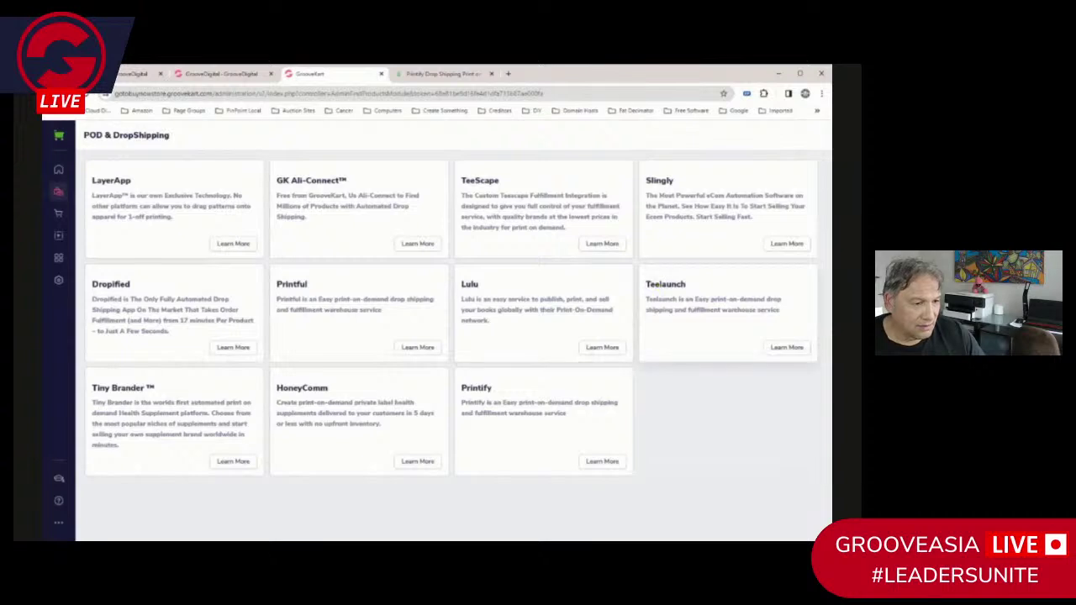
Return to Printify, look over the dashboard and switch the active store from GotoBuyNow to FitwareZone
left_click(450, 74)
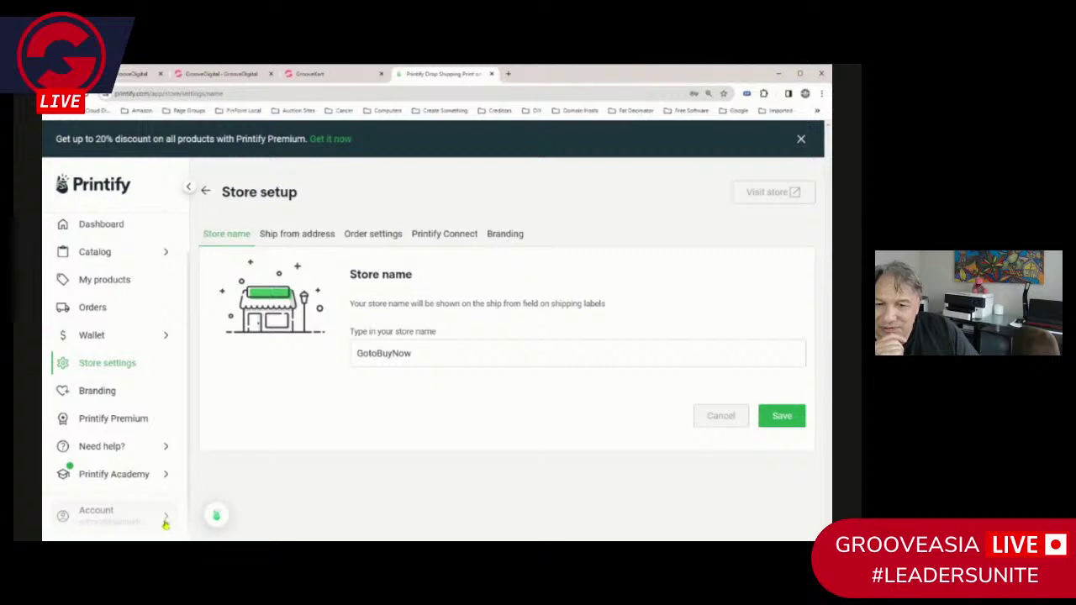
left_click(101, 224)
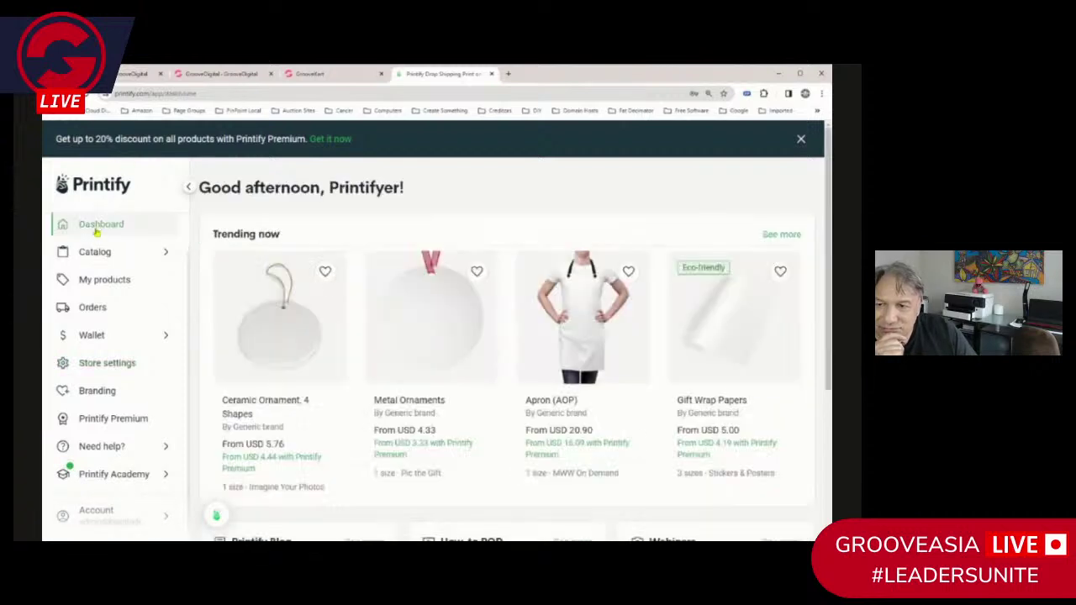
scroll(245, 423, "down", 3)
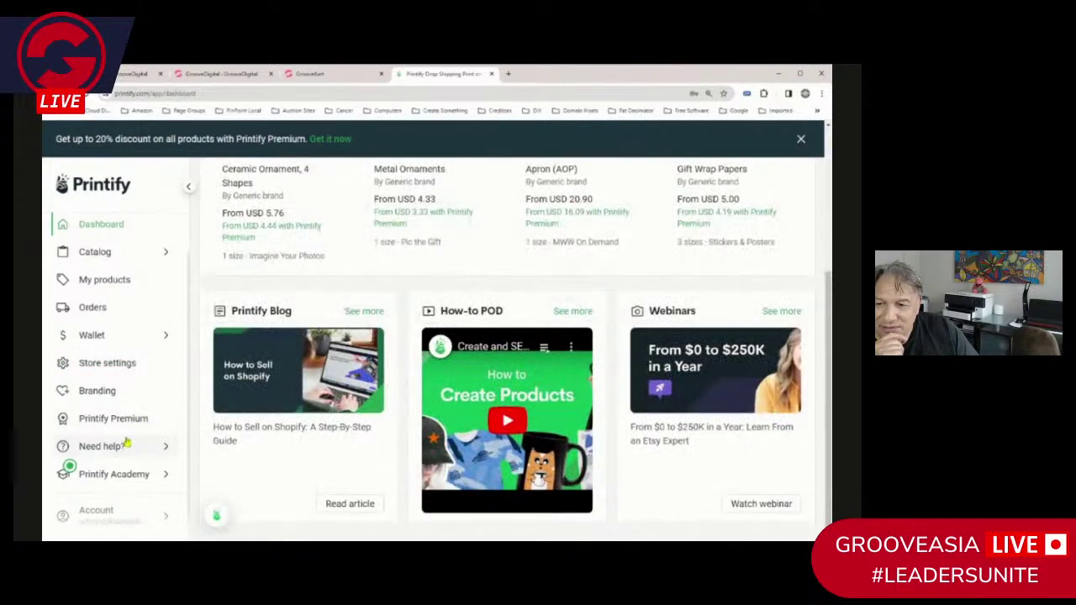
scroll(161, 484, "up", 4)
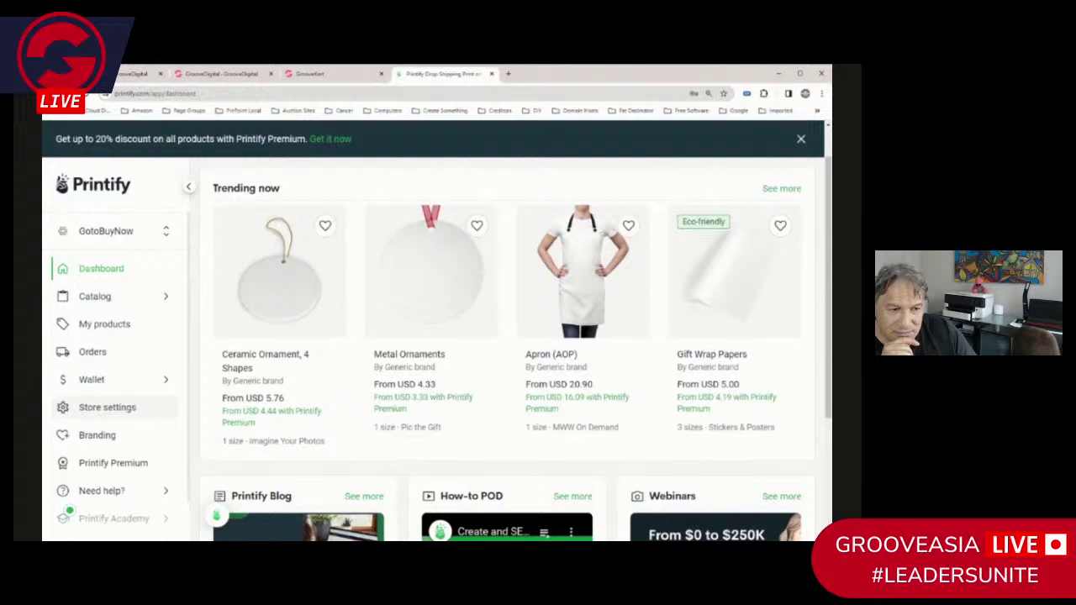
left_click(132, 239)
scroll(136, 363, "down", 2)
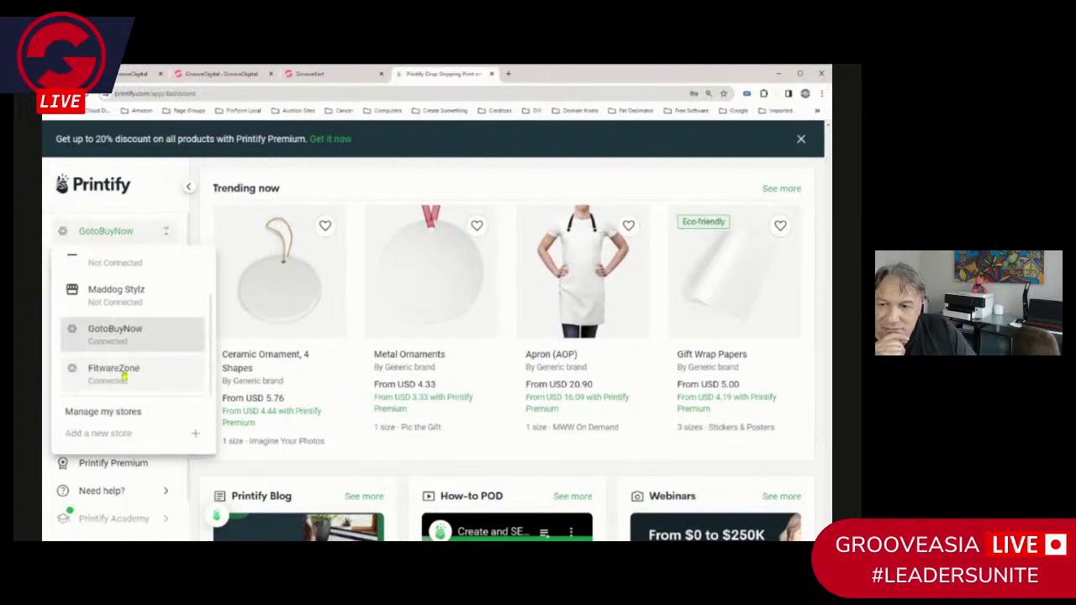
left_click(125, 373)
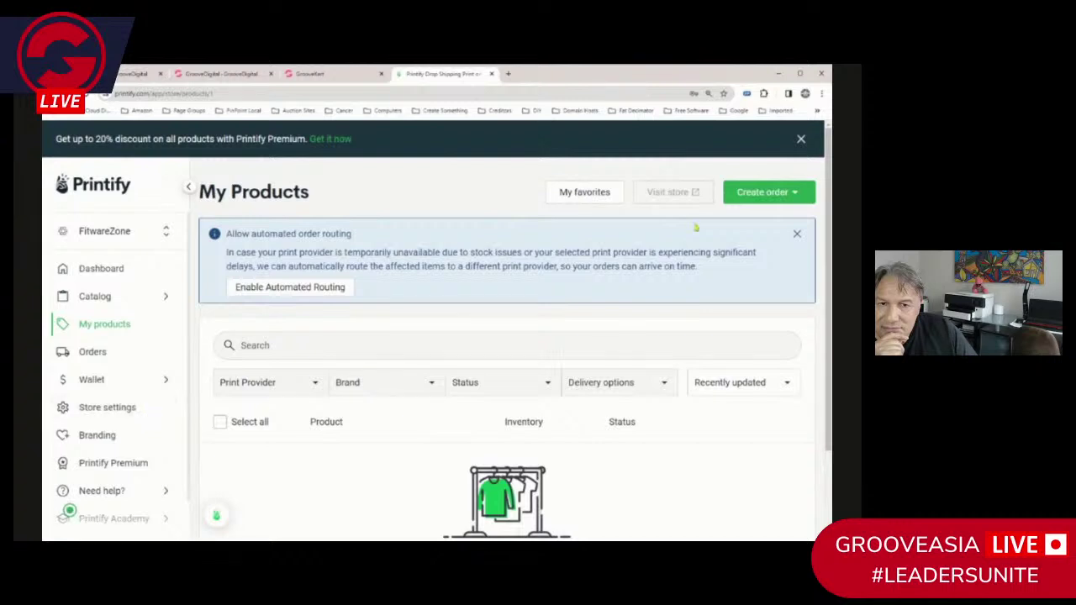
Look over FitwareZone's My Products page and check the list of available stores without switching
scroll(614, 287, "down", 2)
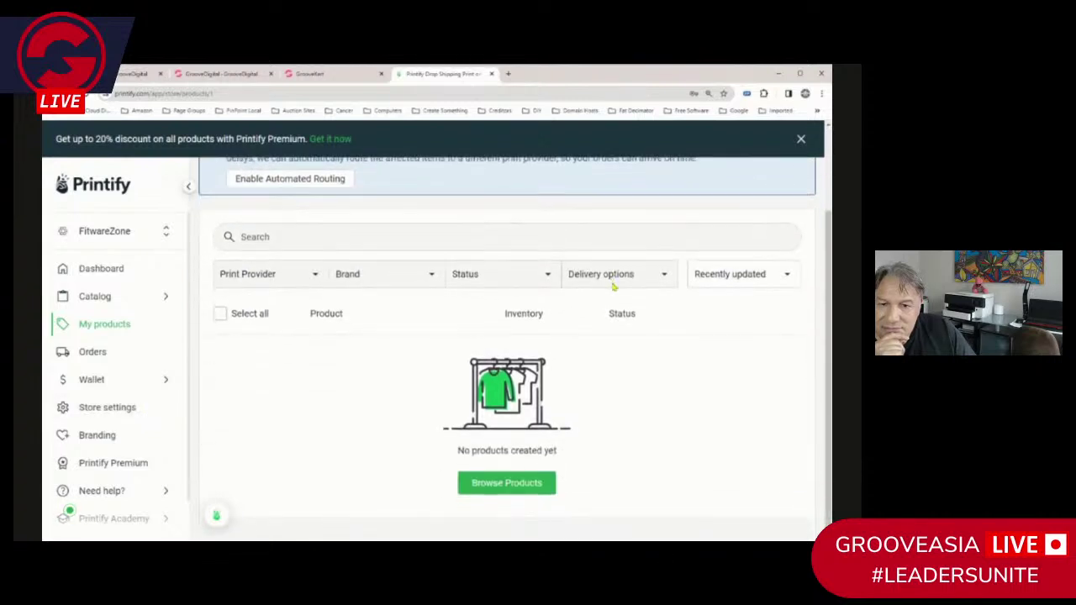
scroll(163, 454, "down", 1)
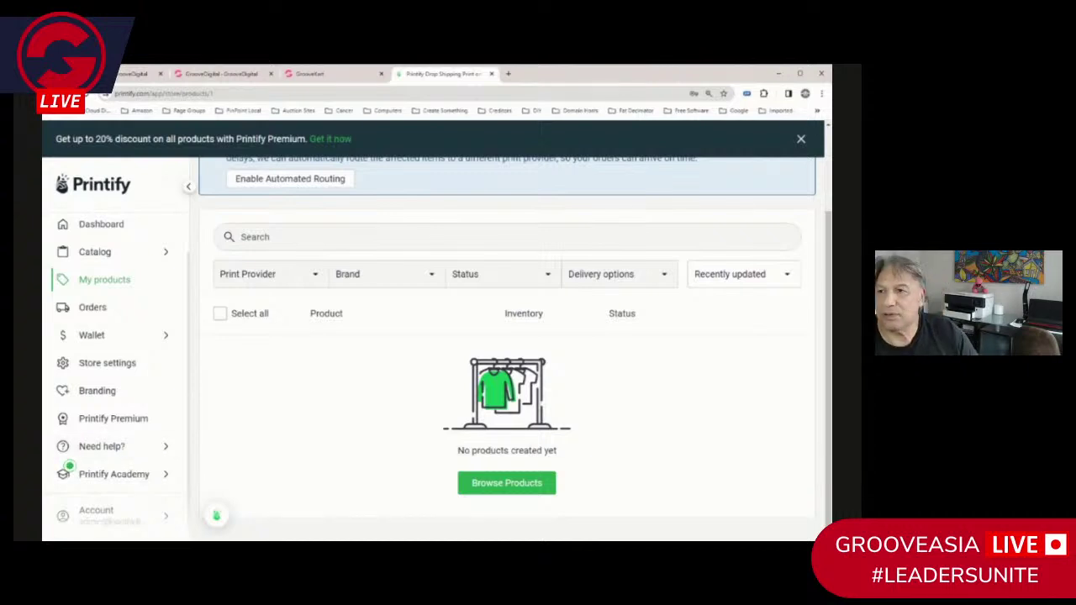
scroll(140, 363, "up", 1)
scroll(588, 252, "up", 2)
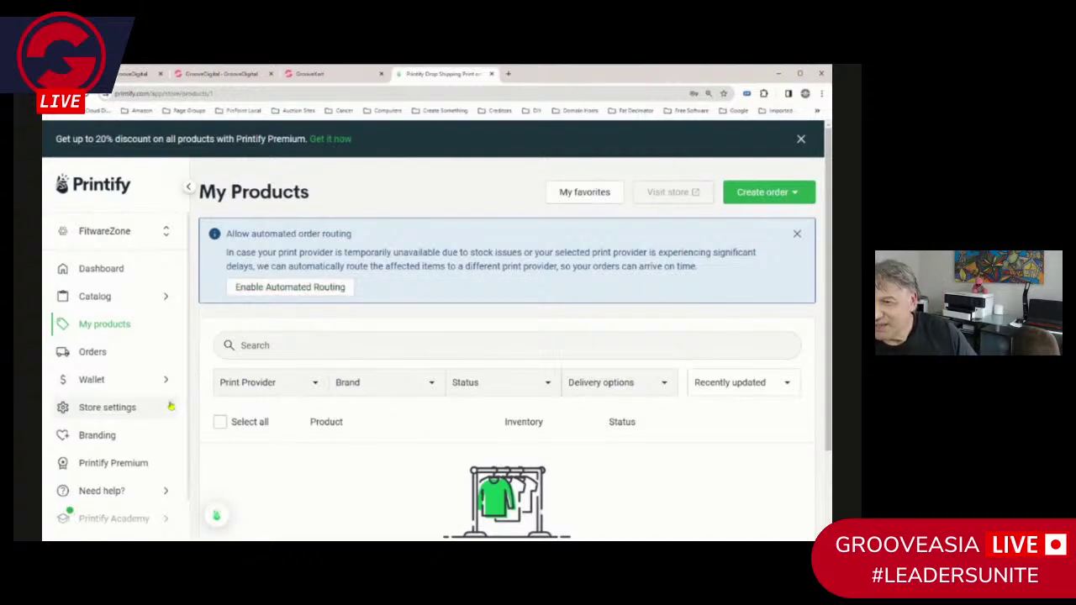
left_click(131, 234)
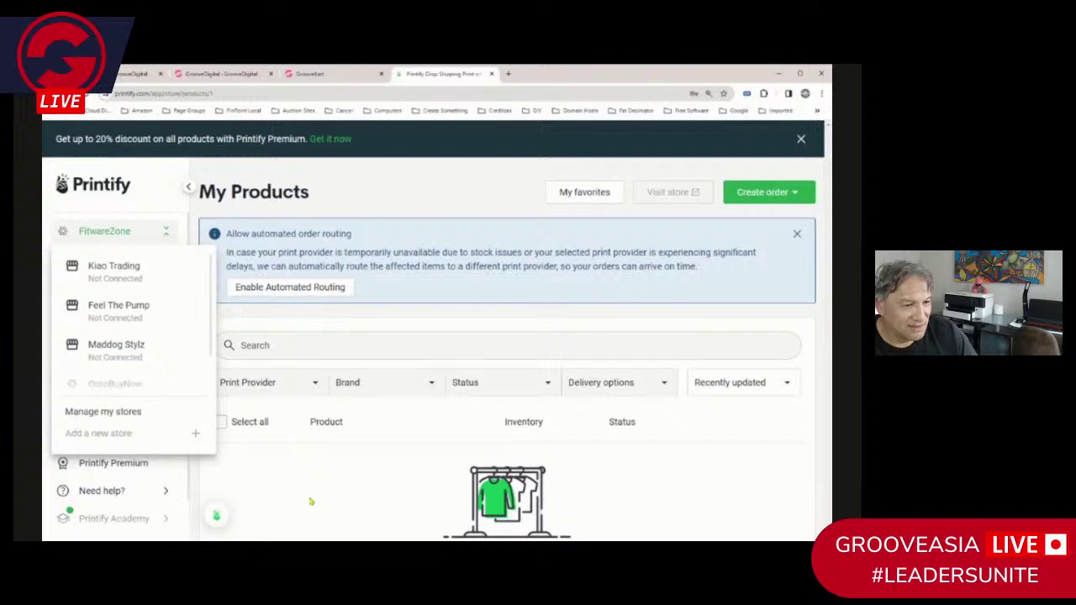
left_click(262, 488)
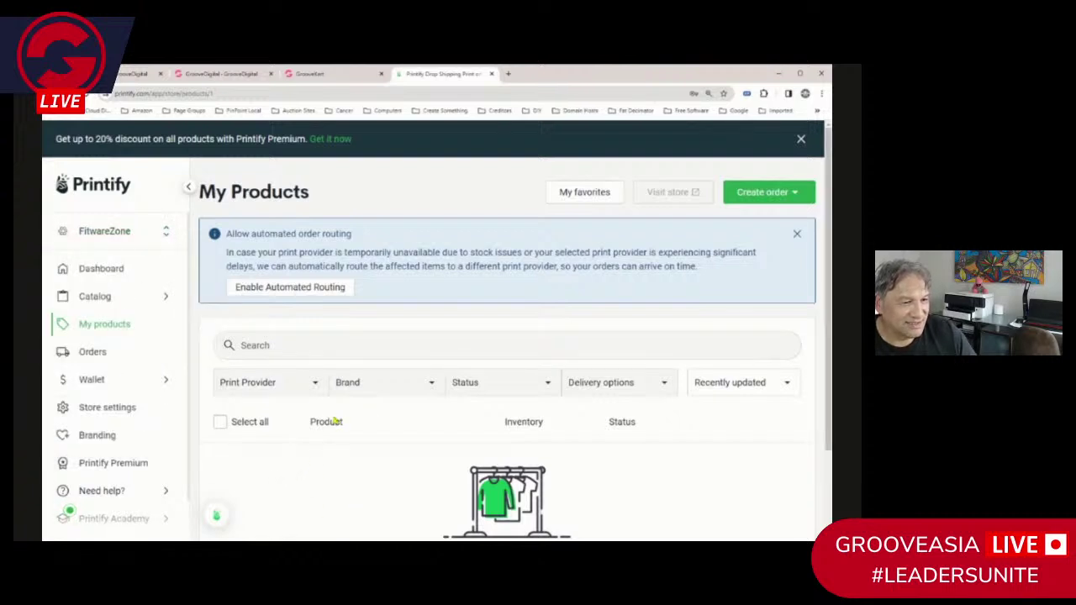
Open the Printify account's Connections page with its API tokens
scroll(143, 463, "down", 1)
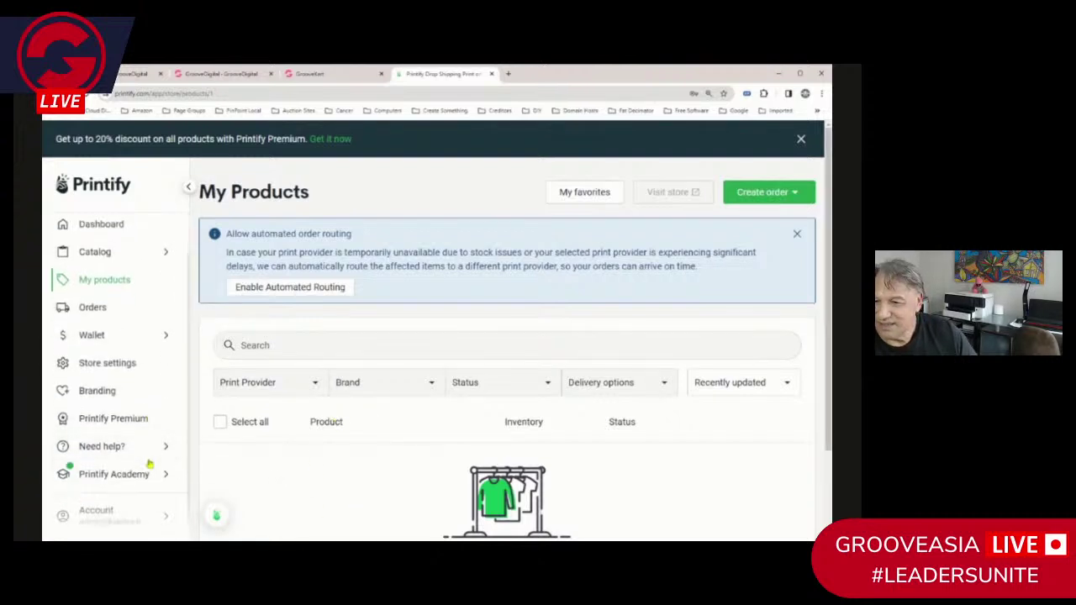
left_click(112, 514)
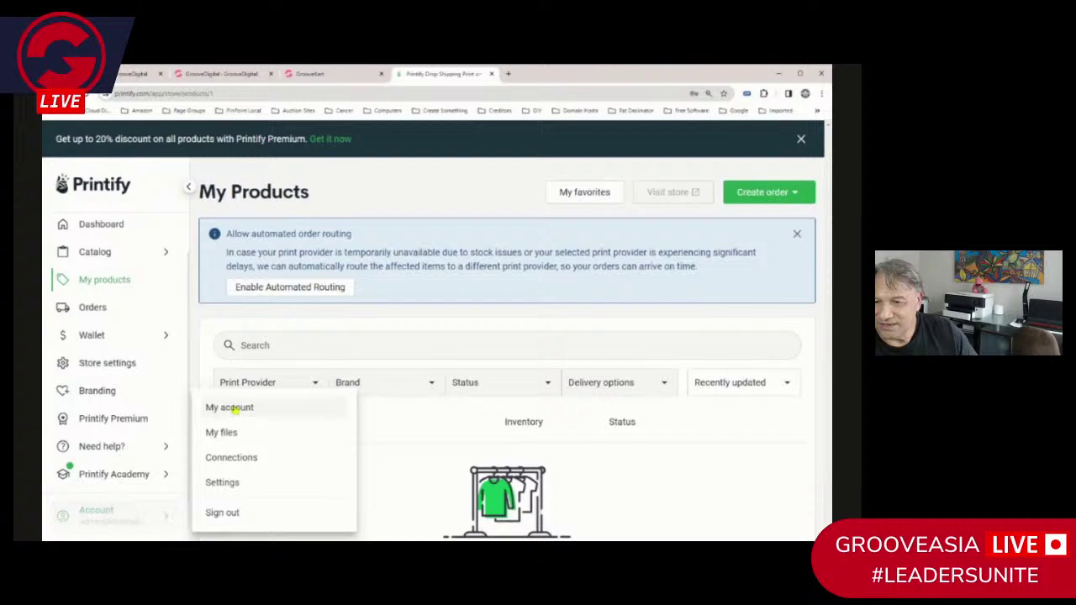
left_click(231, 458)
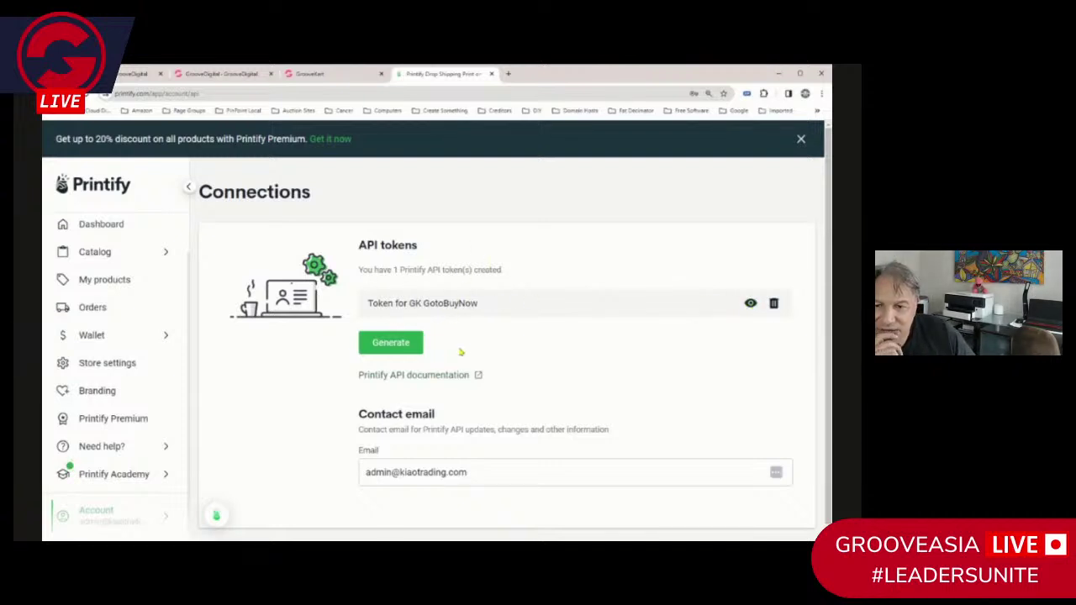
Generate a full-access API token named FitwareZone, copy it to the clipboard and close its details
left_click(409, 351)
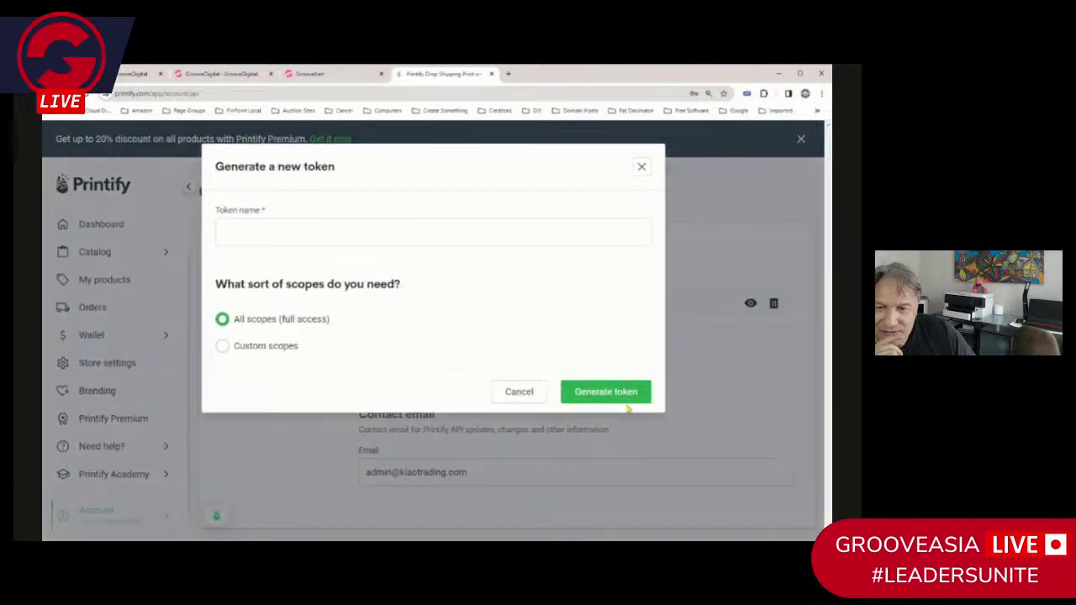
left_click(248, 236)
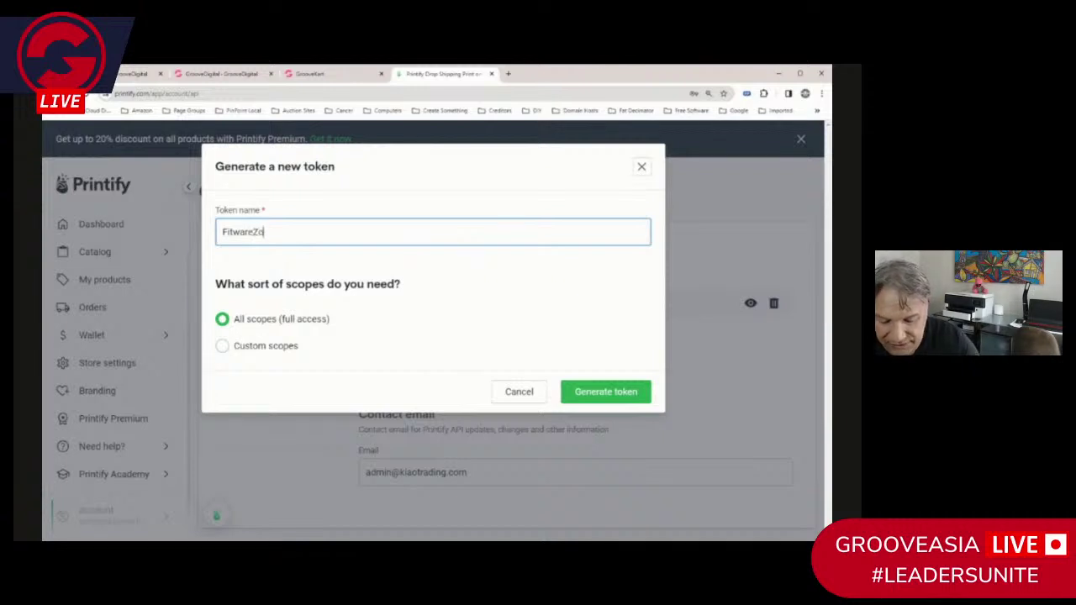
type("ne")
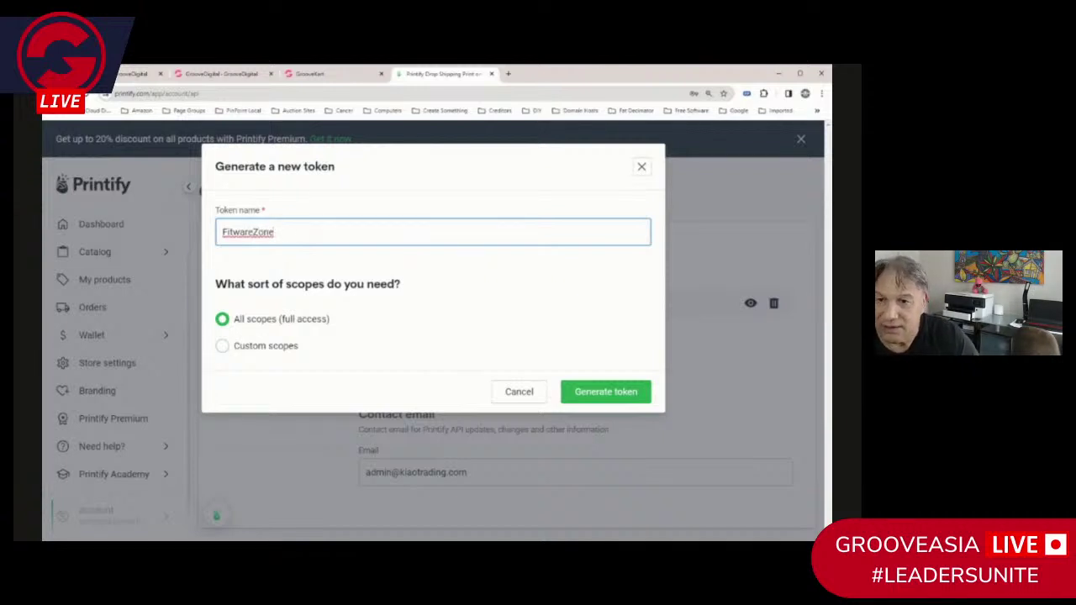
left_click(618, 393)
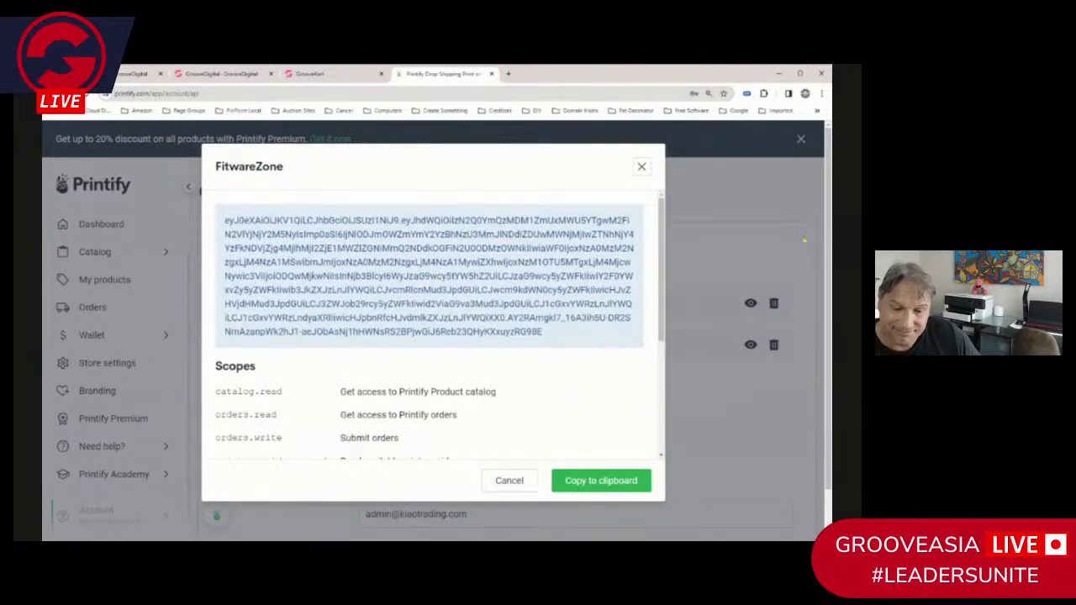
left_click(612, 481)
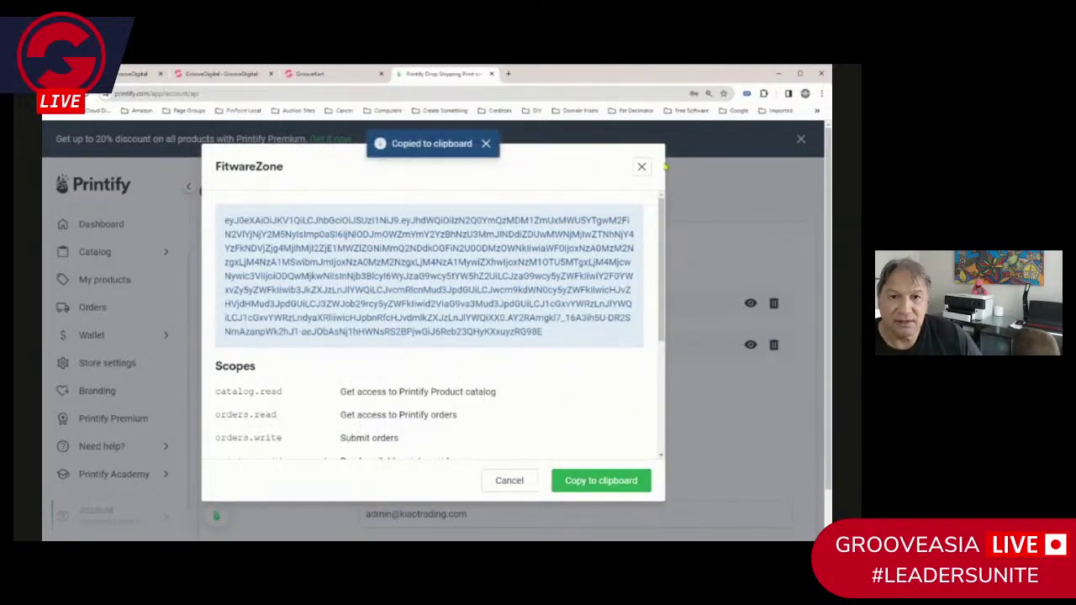
left_click(642, 167)
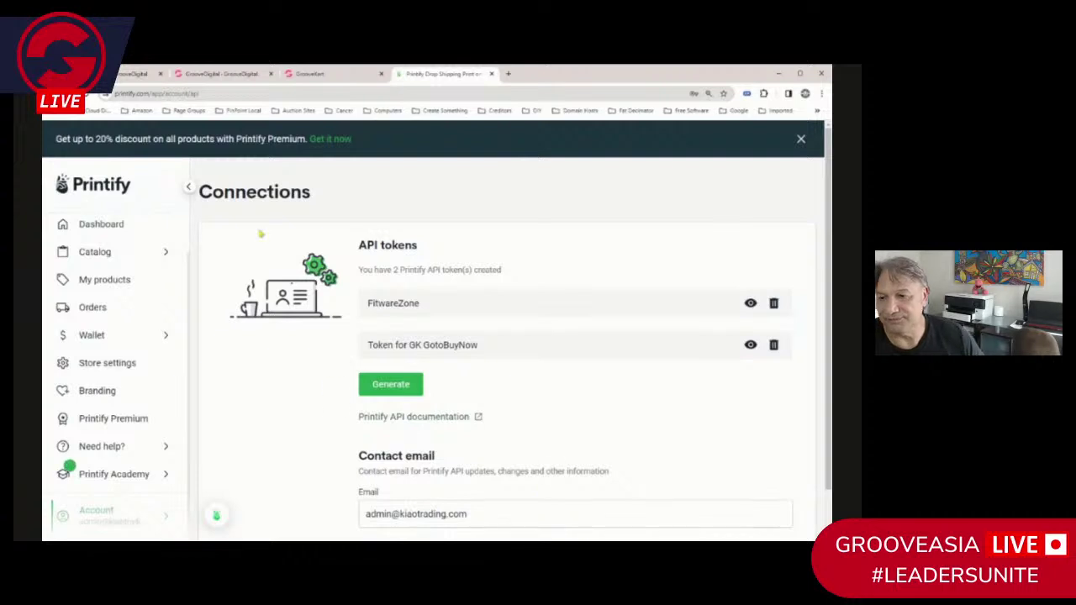
Look through the Printify dashboard again and return to the account's Connections page
scroll(178, 439, "up", 2)
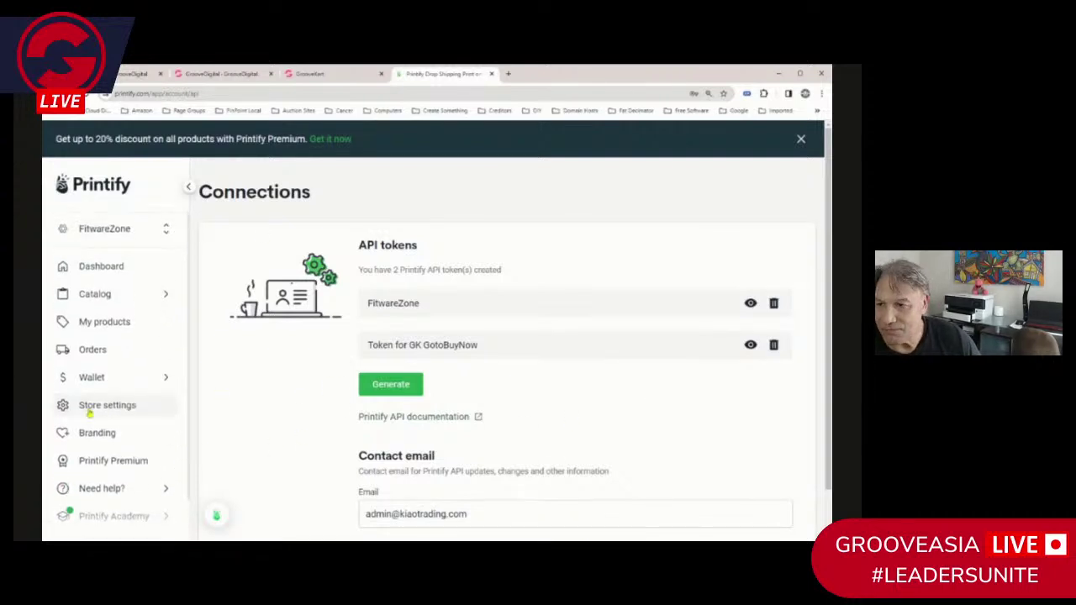
scroll(90, 412, "down", 2)
scroll(235, 487, "down", 1)
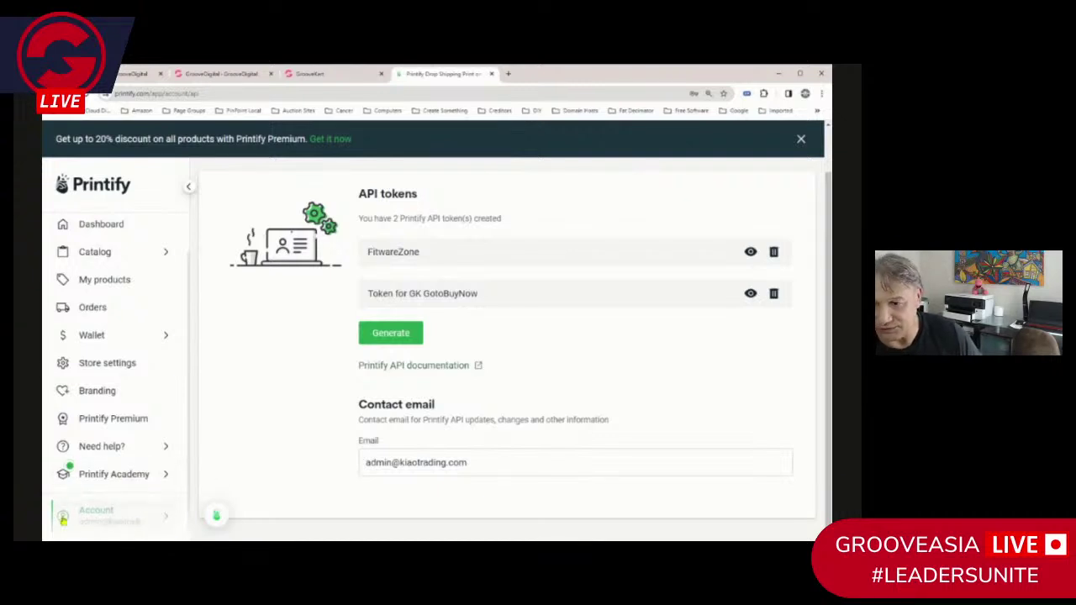
left_click(118, 227)
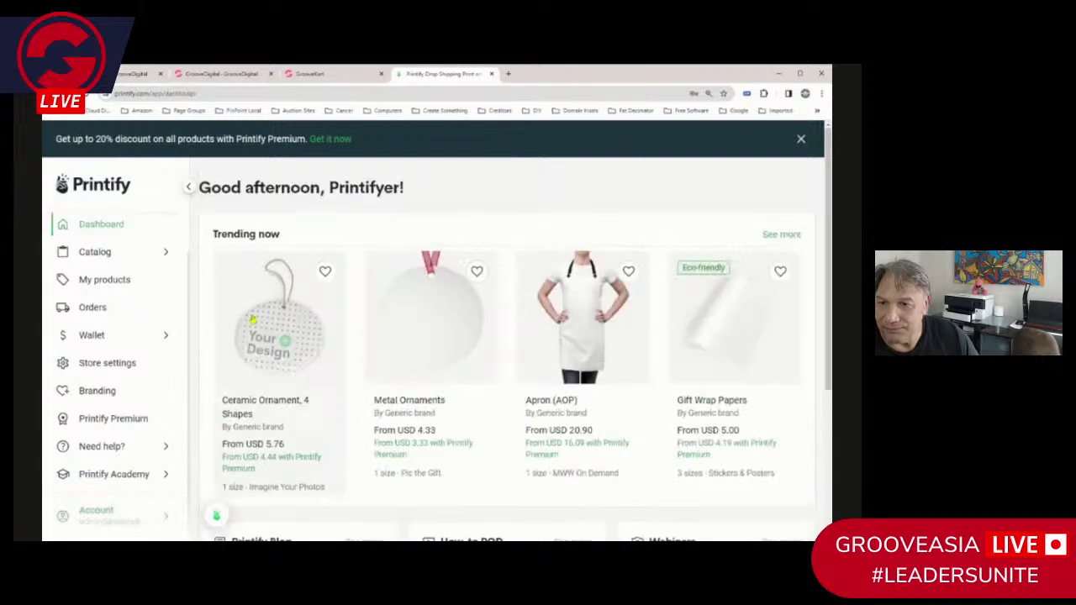
scroll(96, 389, "down", 3)
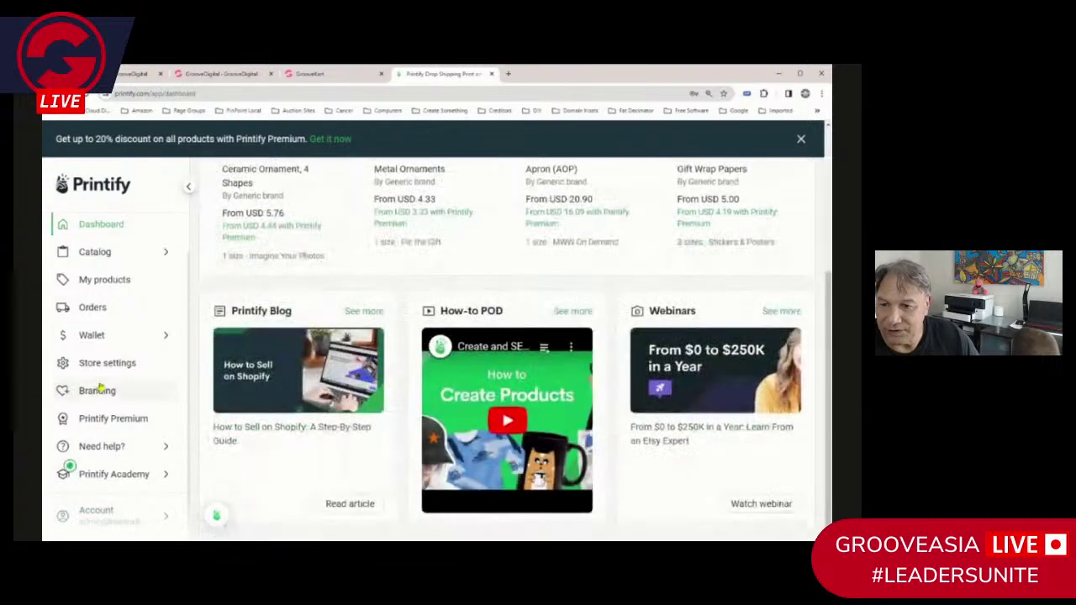
left_click(140, 523)
left_click(236, 459)
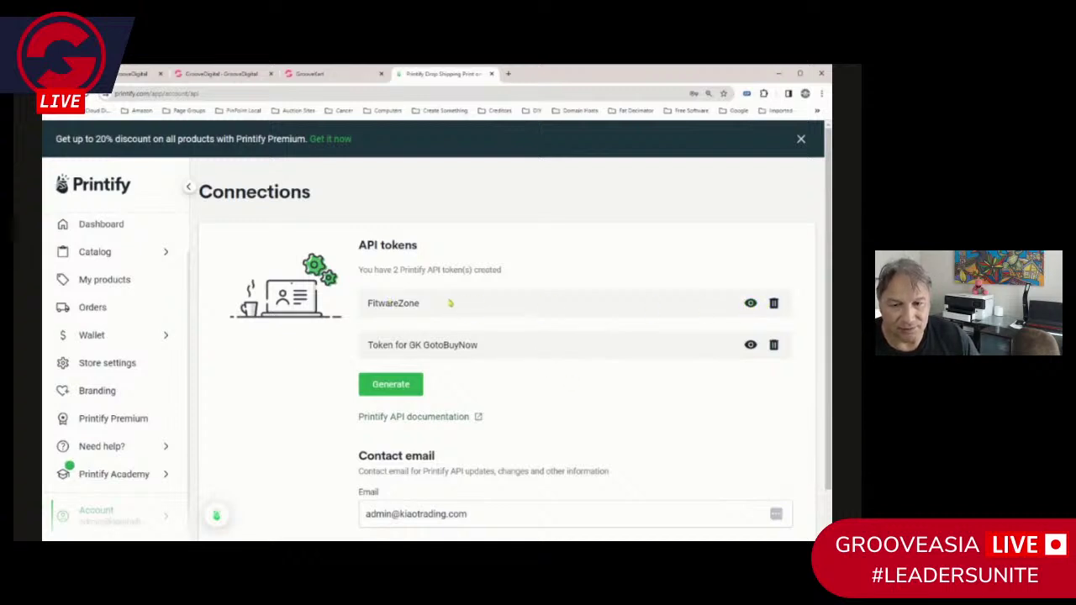
Review the access scopes granted to the FitwareZone API token and close its details
left_click(751, 305)
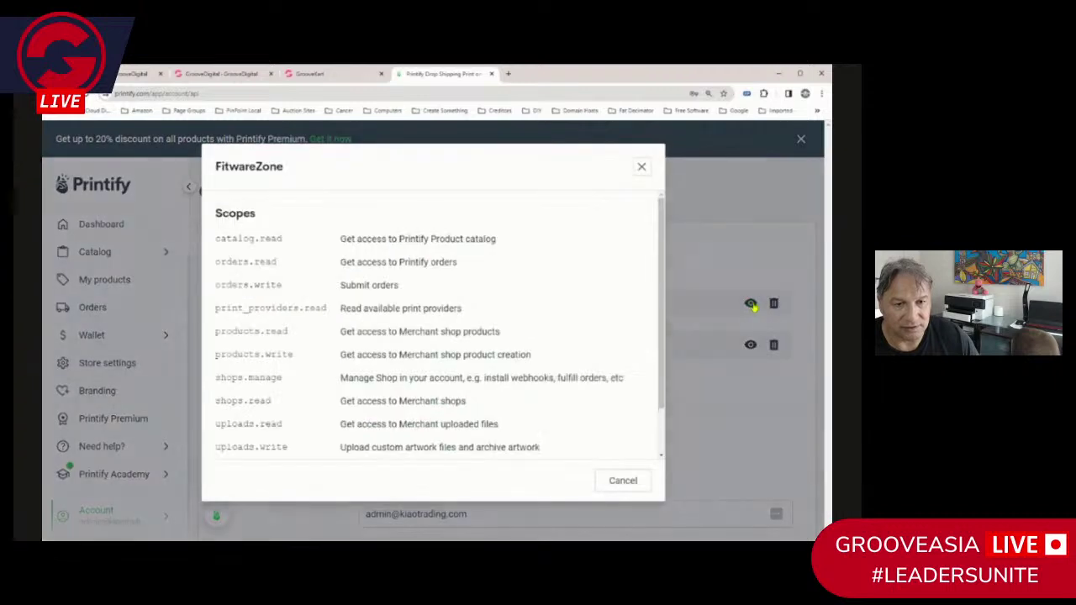
scroll(511, 345, "down", 2)
scroll(519, 368, "up", 2)
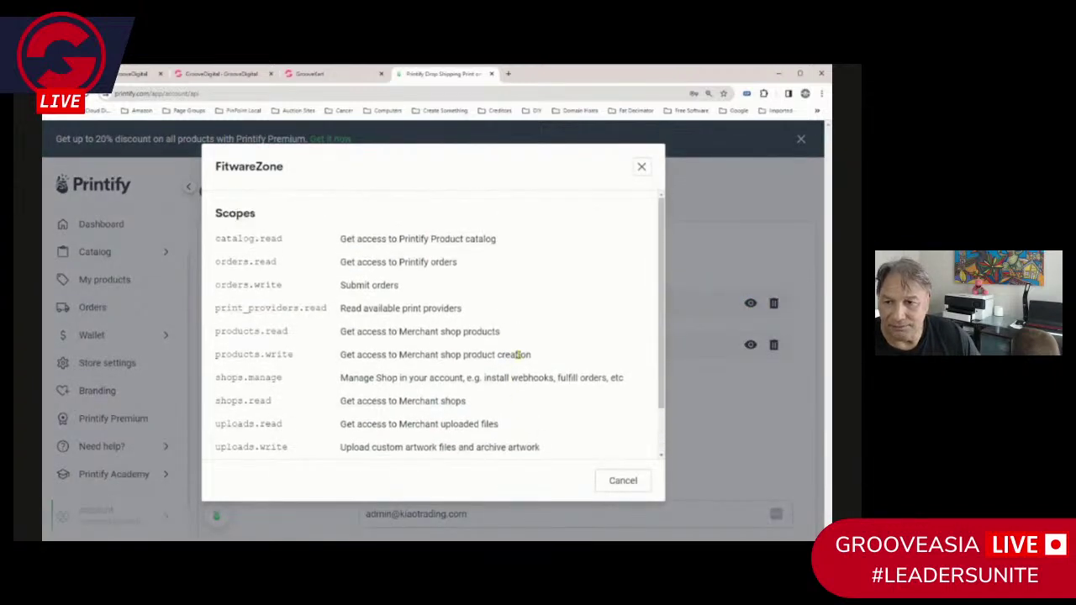
left_click(641, 166)
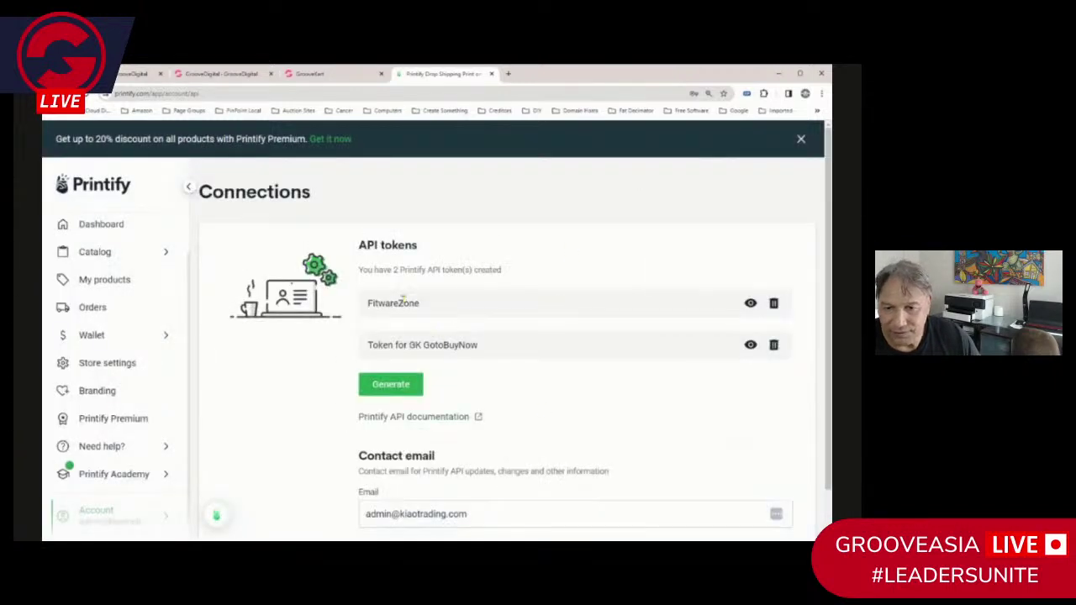
Switch to the GrooveKart store list and open the admin dashboard of the Fitwarestore store
scroll(76, 450, "down", 1)
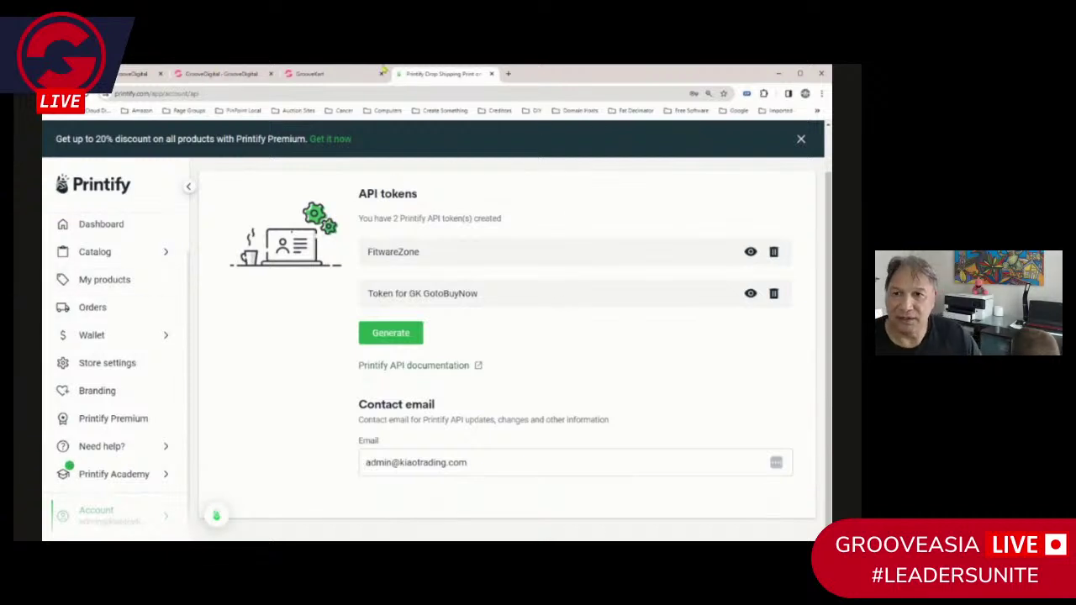
left_click(316, 75)
left_click(229, 75)
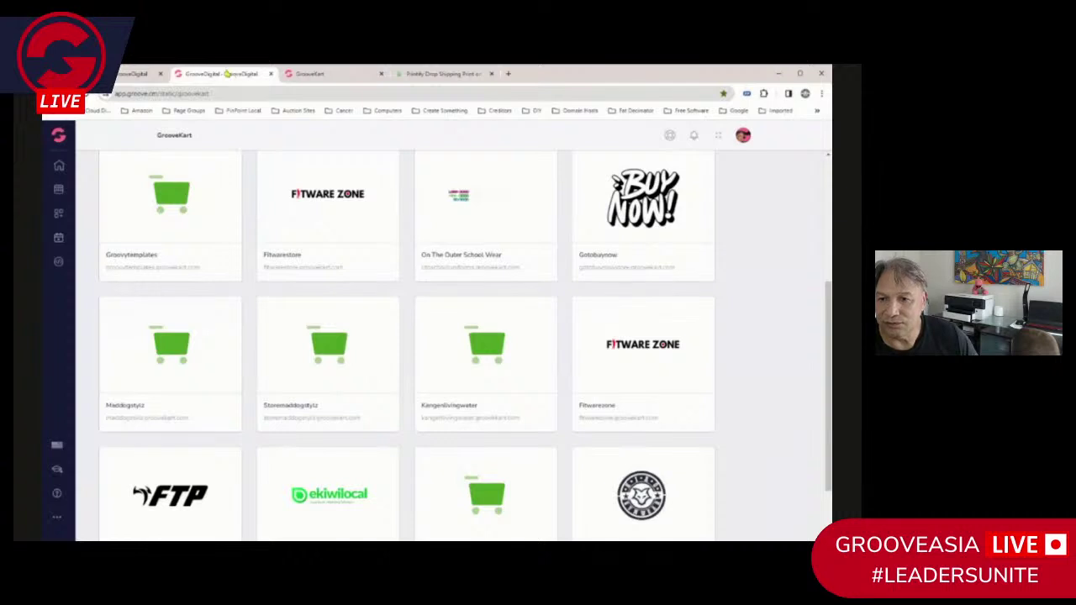
left_click(112, 74)
left_click(329, 76)
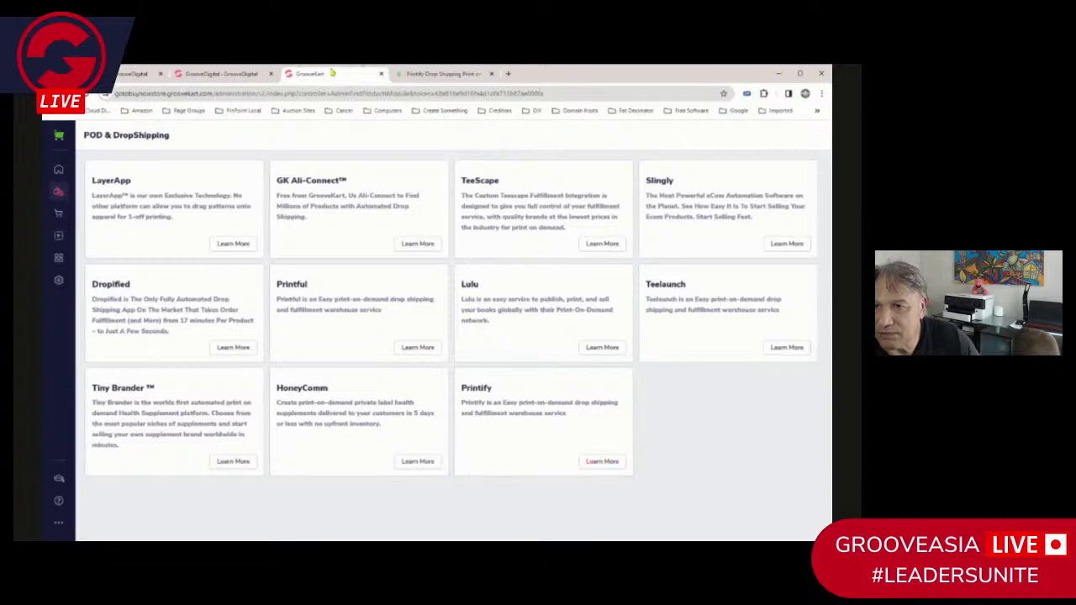
left_click(248, 76)
mouse_move(307, 220)
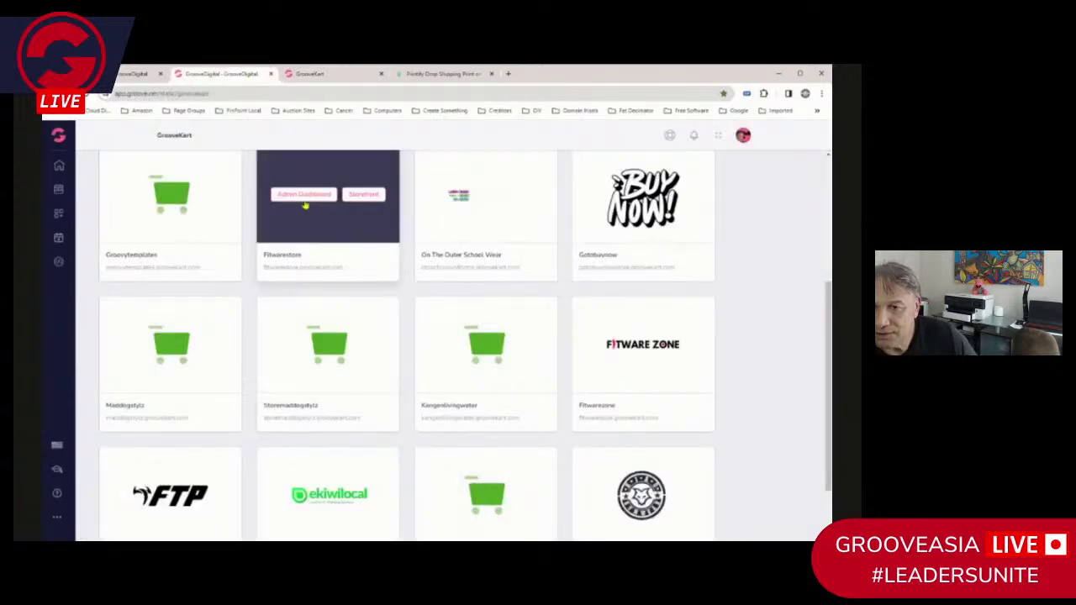
left_click(301, 196)
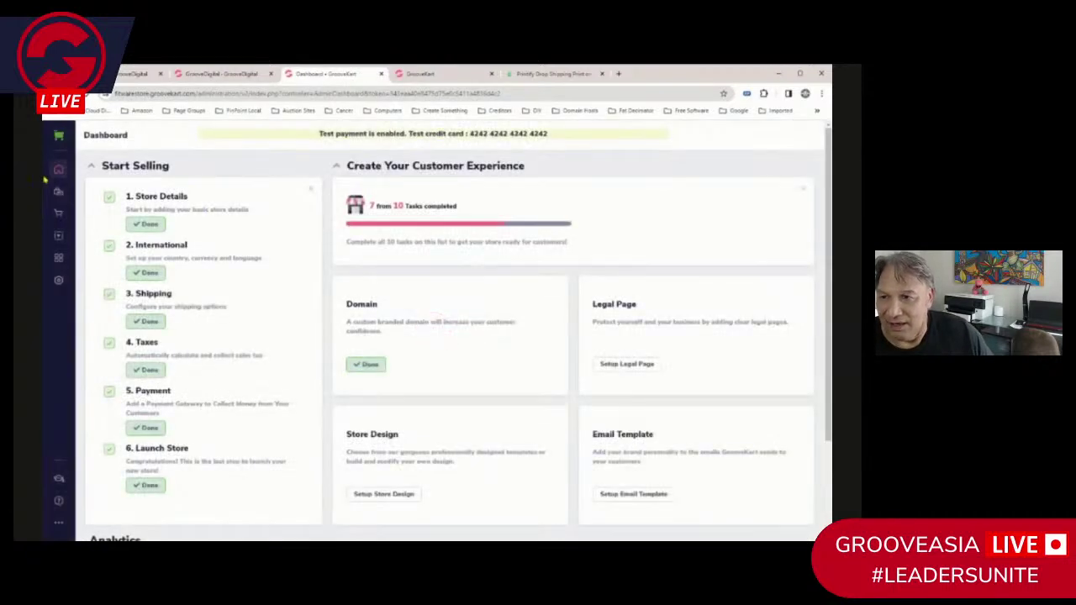
Open the Printify integration among the store's POD & DropShipping services, paste the Printify API token and save it
left_click(61, 193)
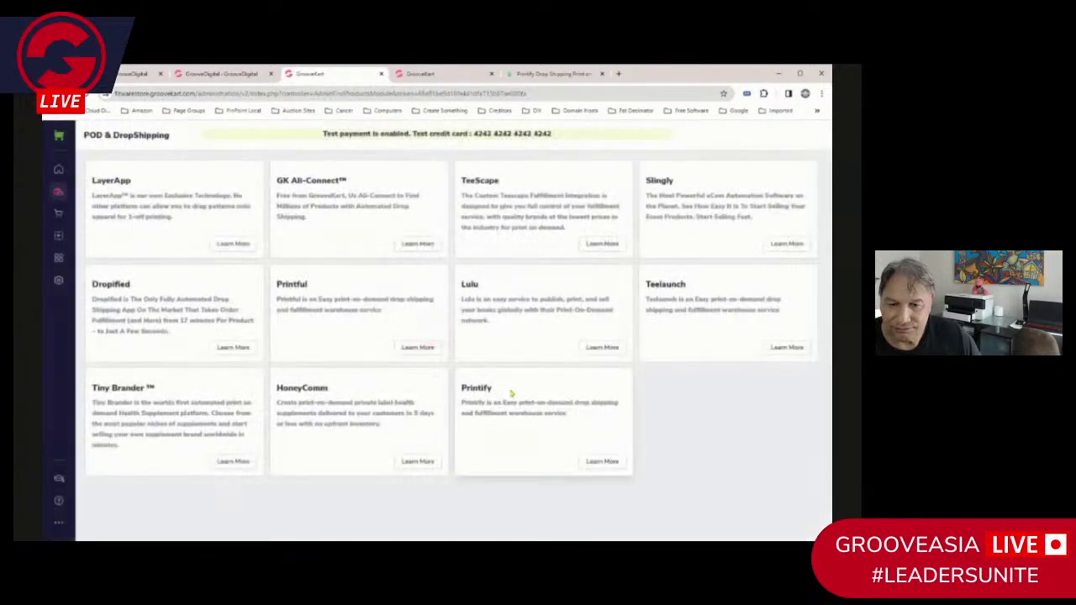
left_click(602, 461)
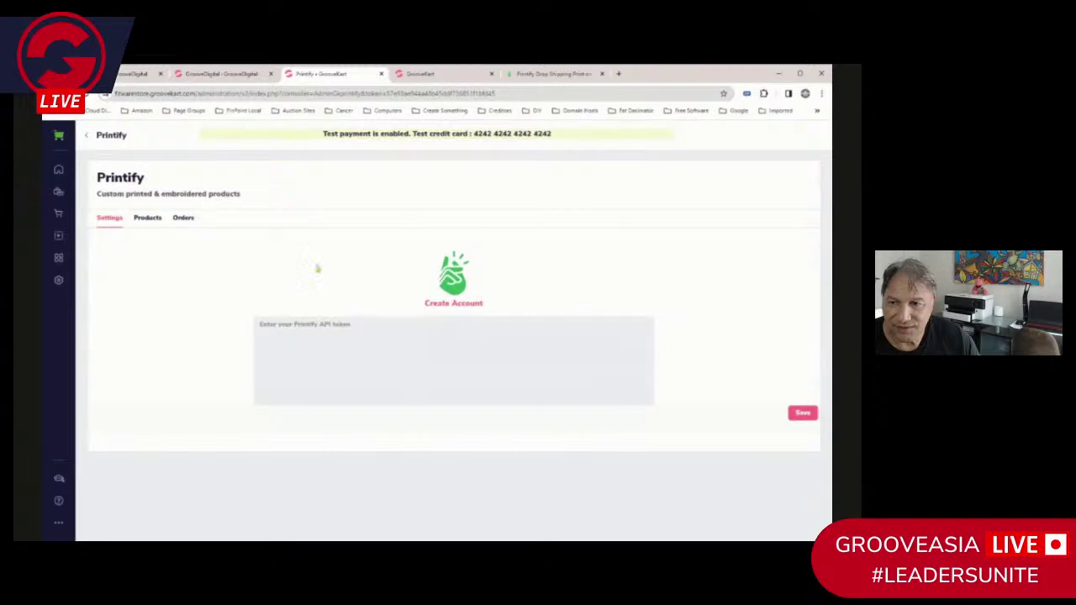
left_click(298, 328)
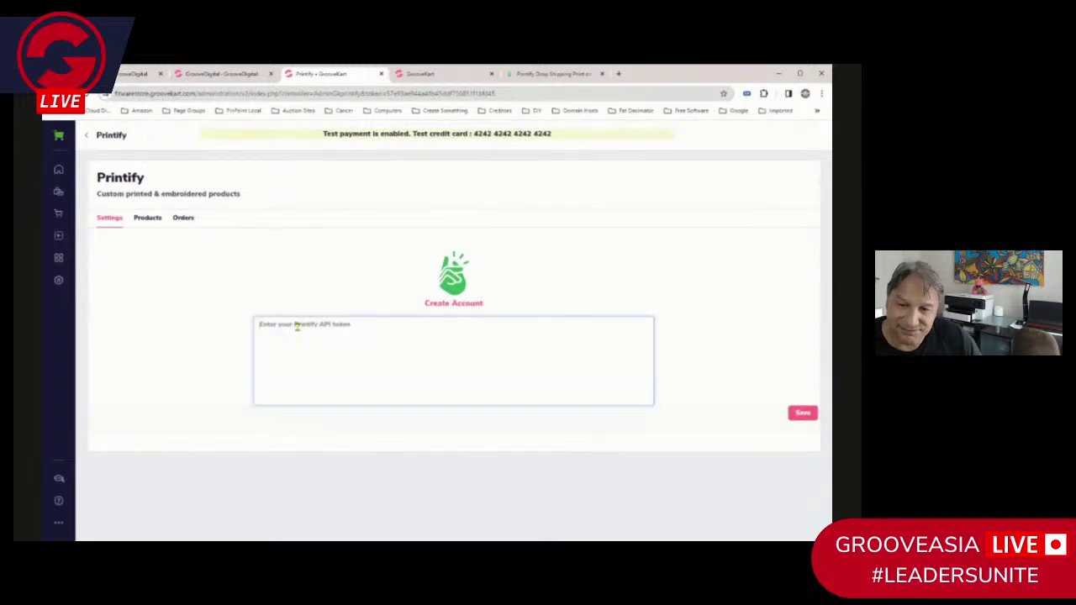
key("ctrl+v")
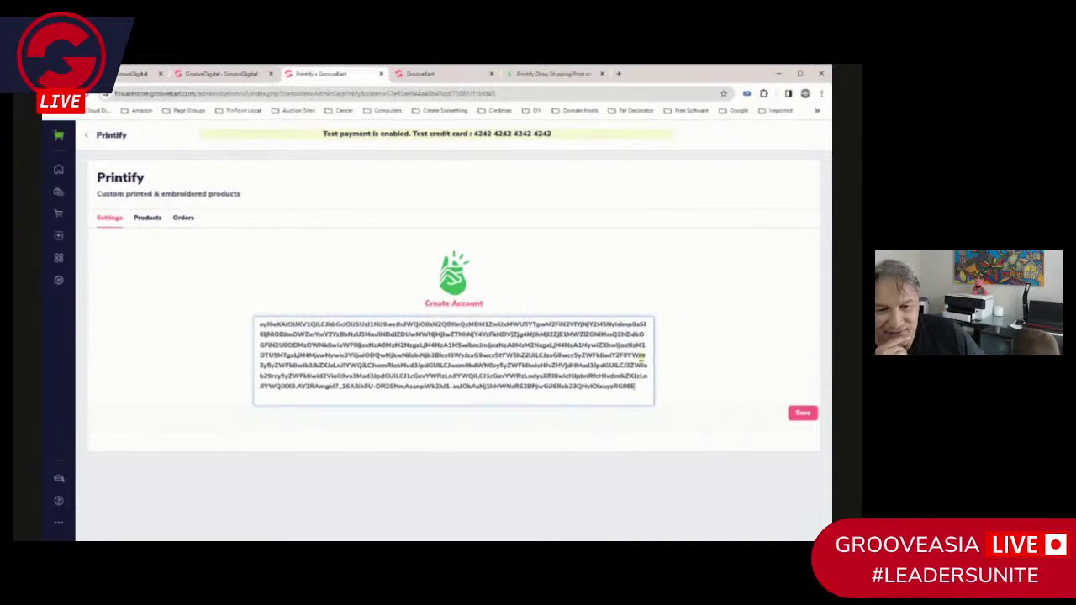
left_click(803, 418)
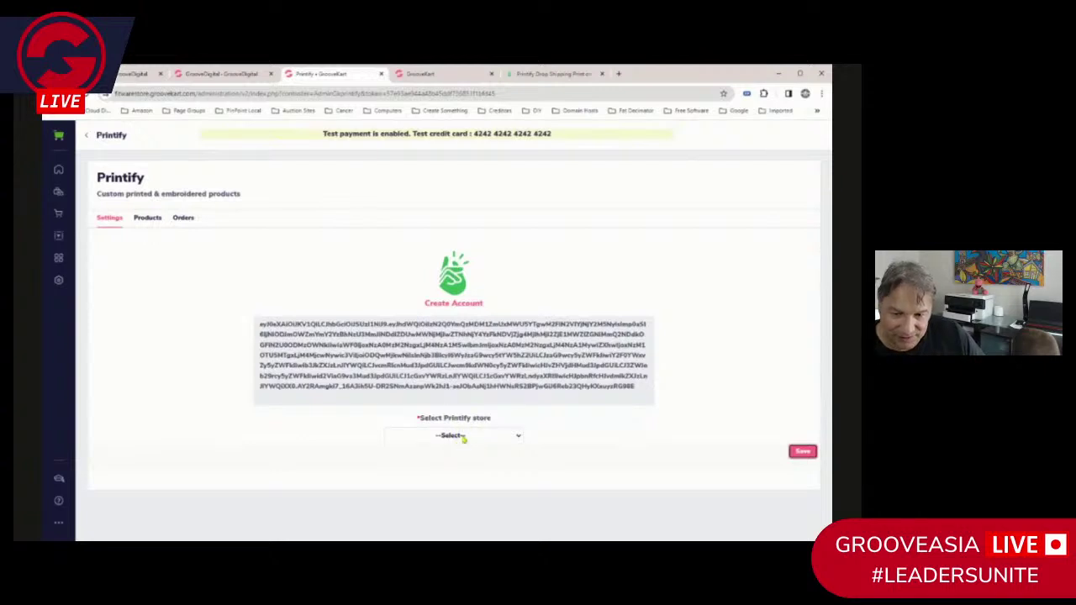
Select FitwareZone as the Printify store for the integration and save the settings
left_click(464, 437)
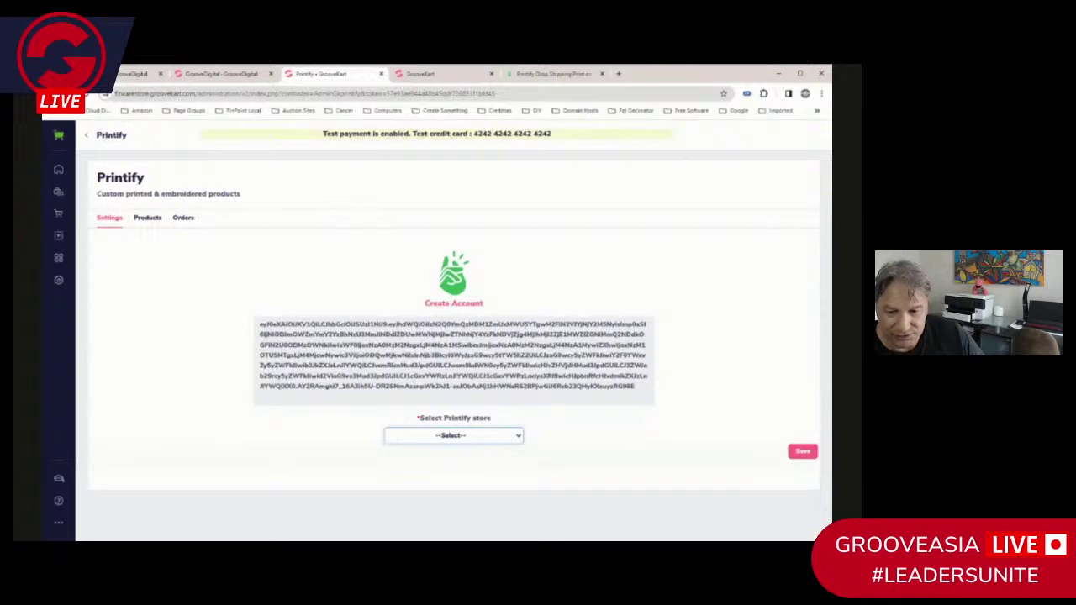
key("Down")
left_click(802, 453)
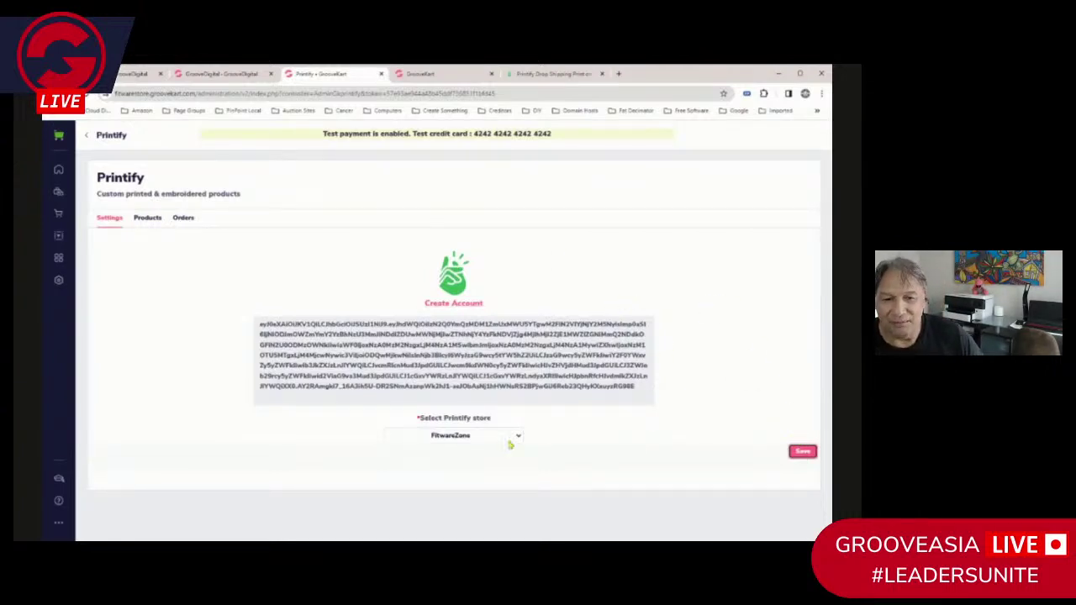
left_click(799, 454)
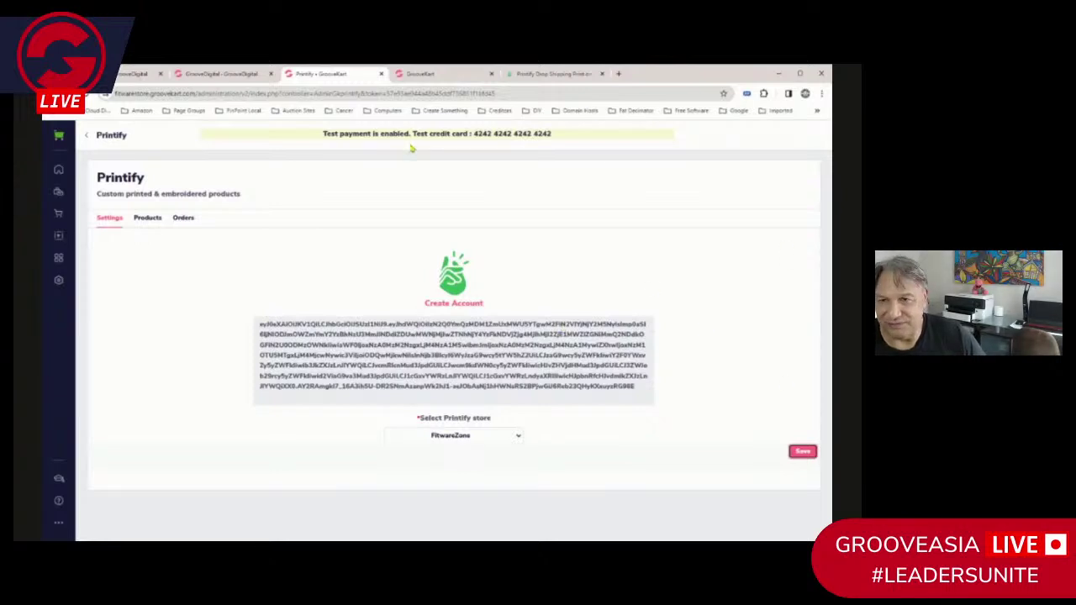
Switch back to Printify and look over the account's My Products page
left_click(543, 74)
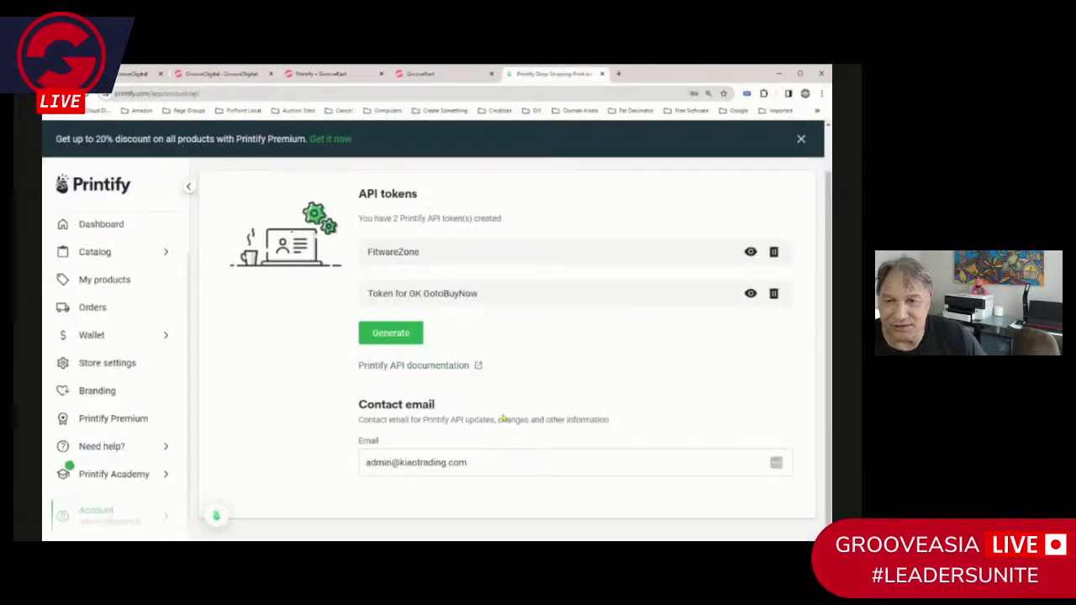
scroll(502, 418, "up", 1)
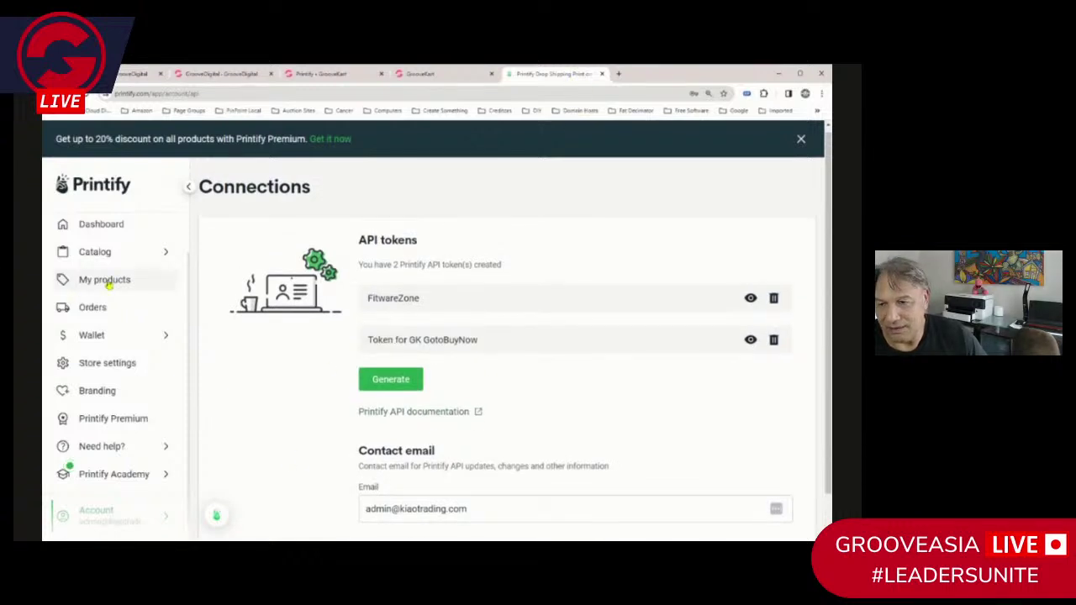
left_click(105, 279)
scroll(764, 411, "down", 3)
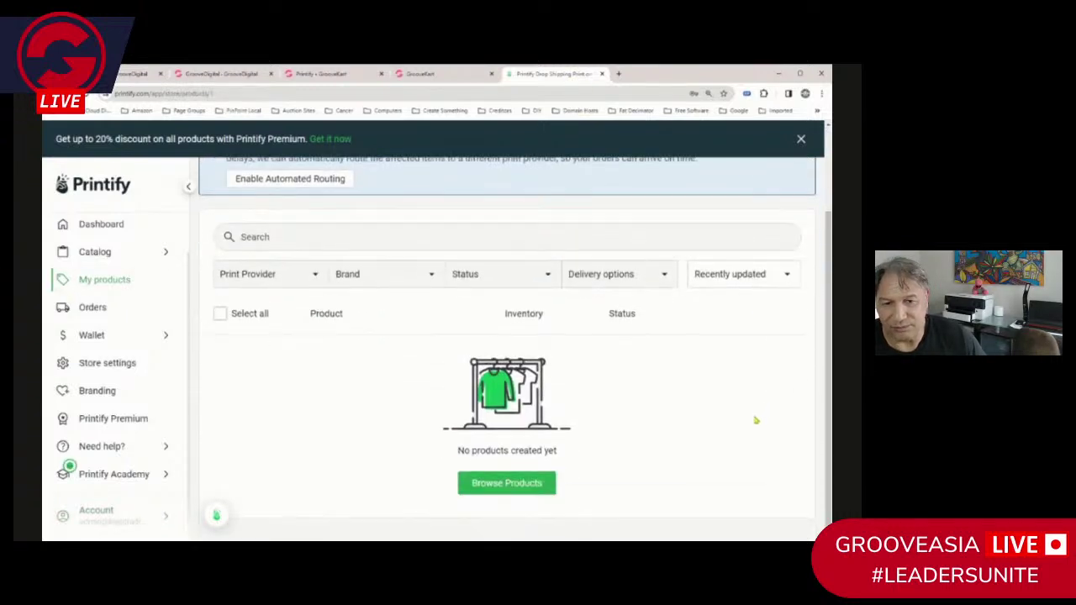
scroll(754, 420, "up", 3)
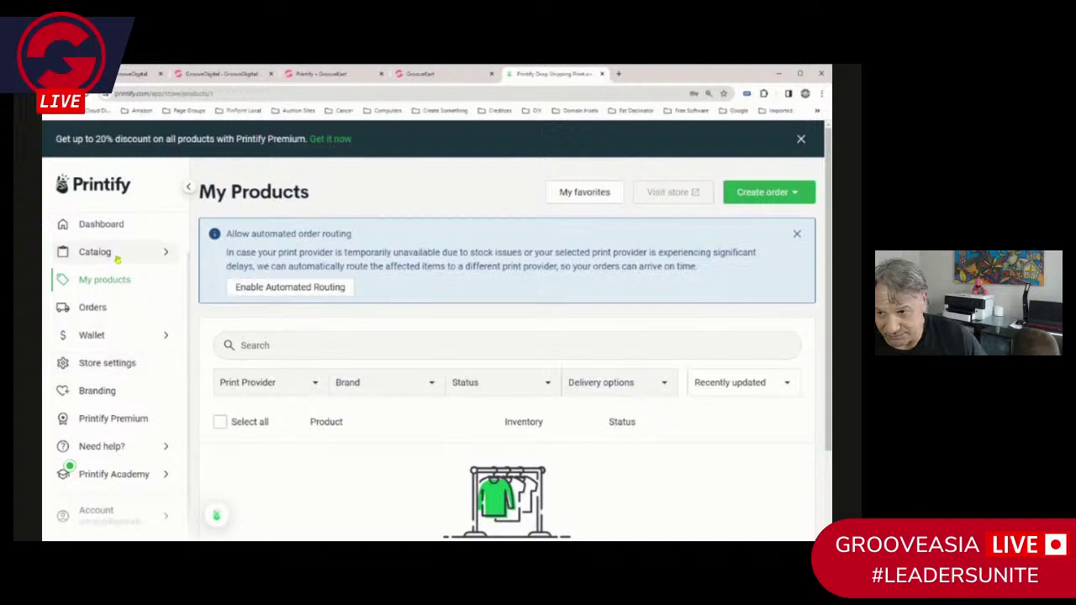
Open the Gildan 5000 Unisex Heavy Cotton Tee from the men's T-shirts in the Printify catalog
mouse_move(129, 257)
left_click(250, 226)
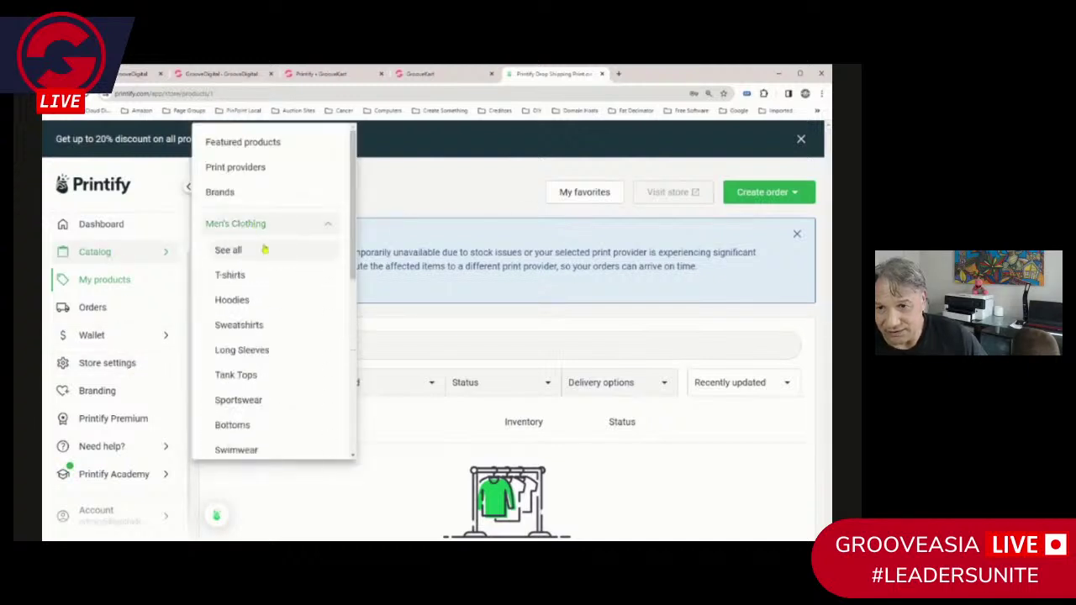
left_click(252, 277)
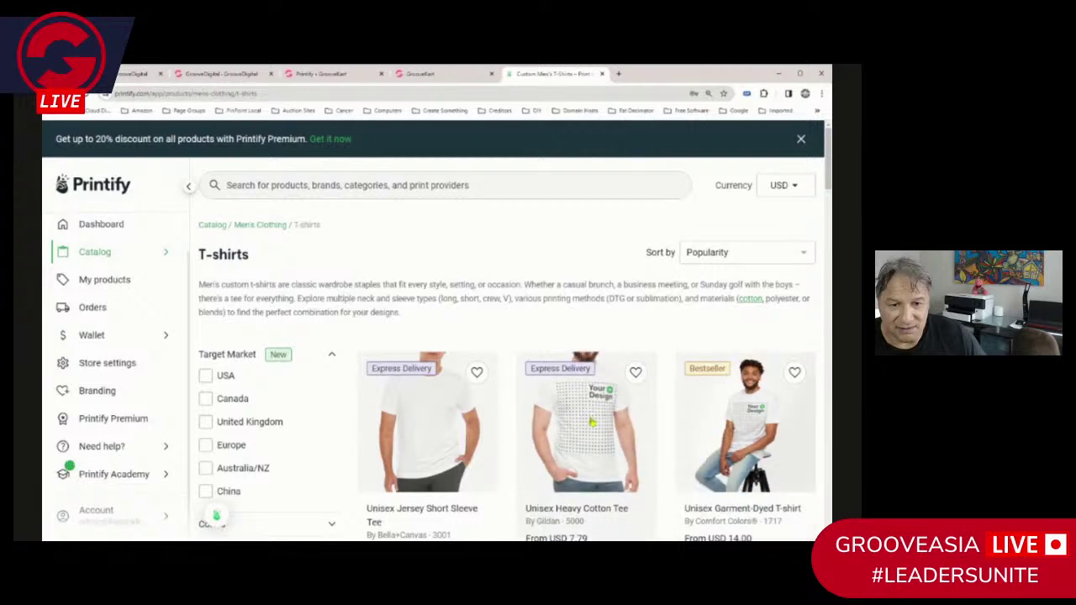
left_click(589, 502)
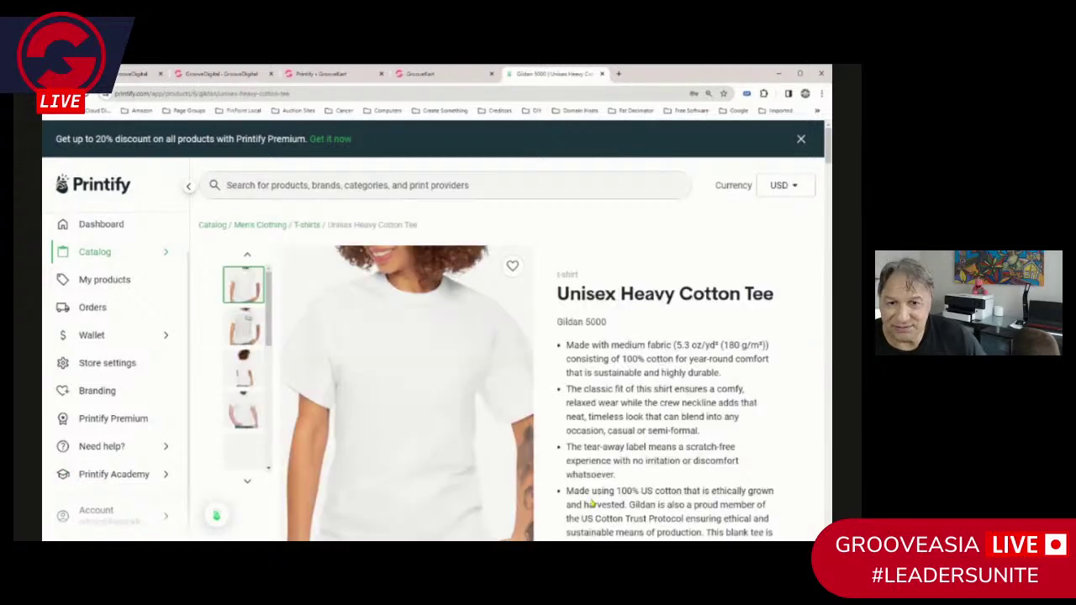
Compare the available print providers for the tee and start designing it with The Print Bar
scroll(461, 417, "down", 1)
scroll(461, 417, "down", 6)
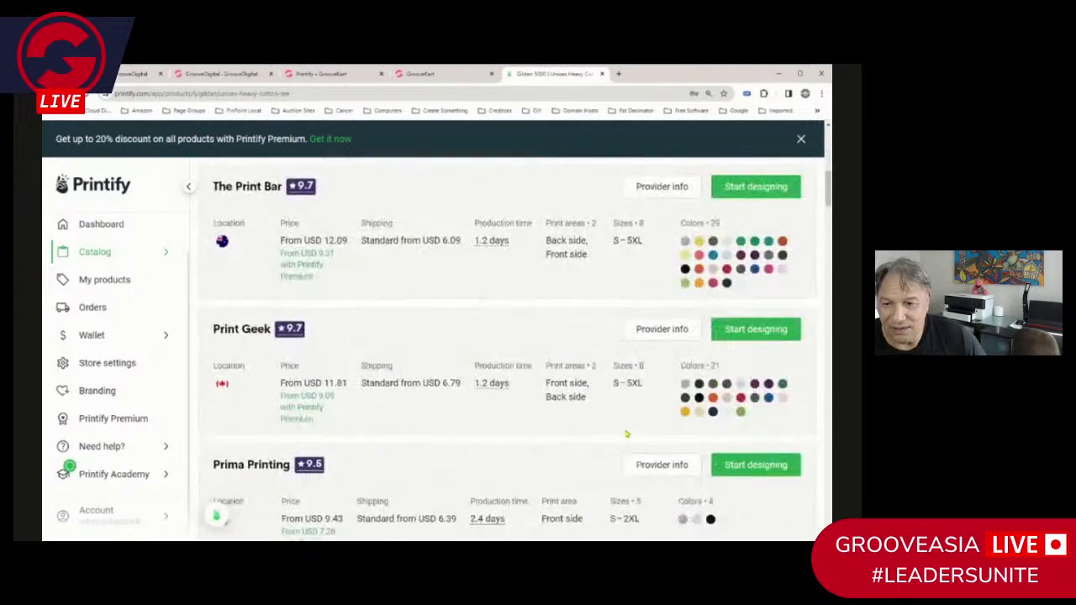
scroll(626, 434, "up", 3)
scroll(626, 434, "down", 1)
scroll(627, 434, "down", 2)
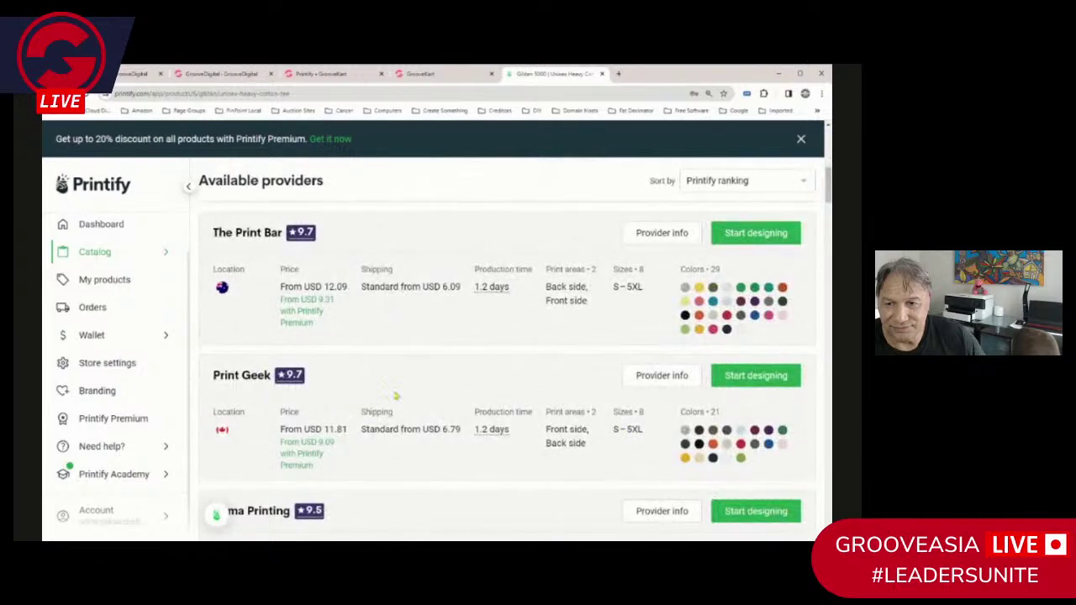
scroll(503, 234, "up", 3)
scroll(502, 235, "up", 3)
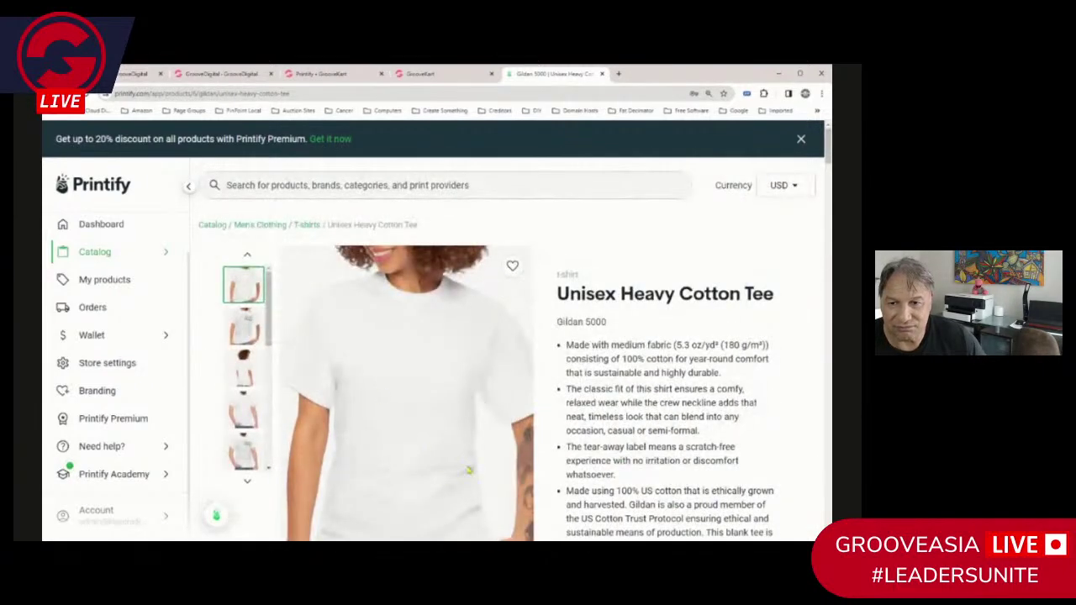
scroll(383, 415, "down", 6)
scroll(382, 415, "up", 2)
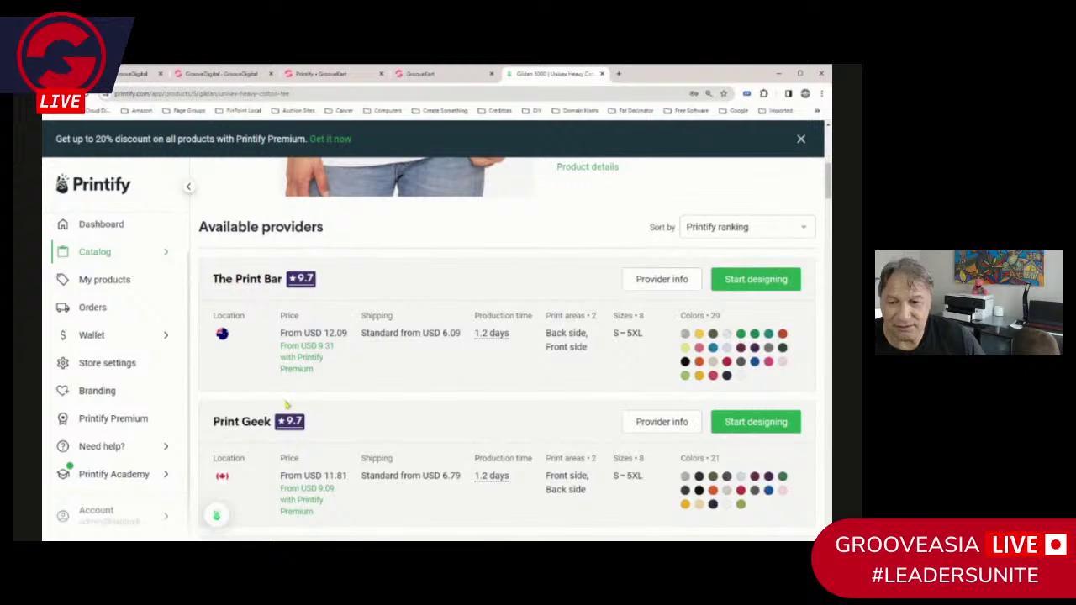
scroll(459, 396, "down", 4)
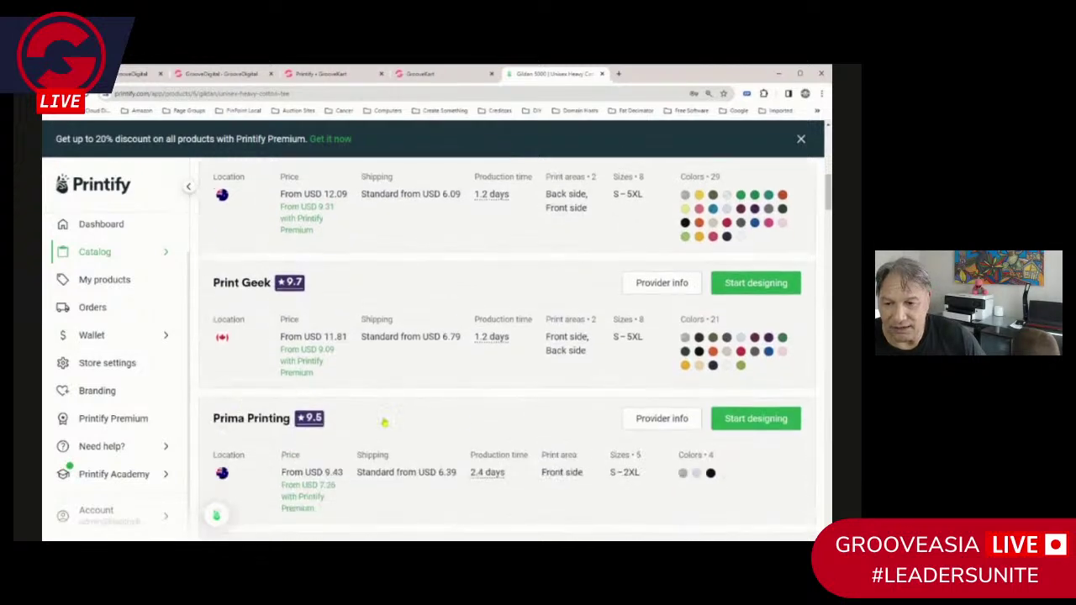
scroll(423, 401, "down", 4)
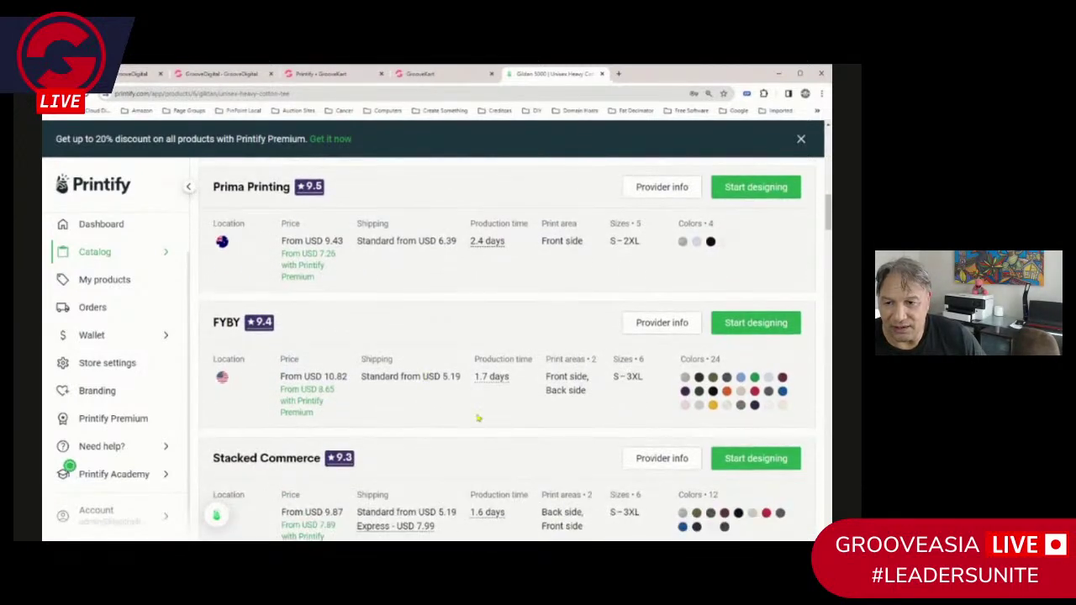
scroll(504, 395, "down", 3)
scroll(504, 395, "up", 10)
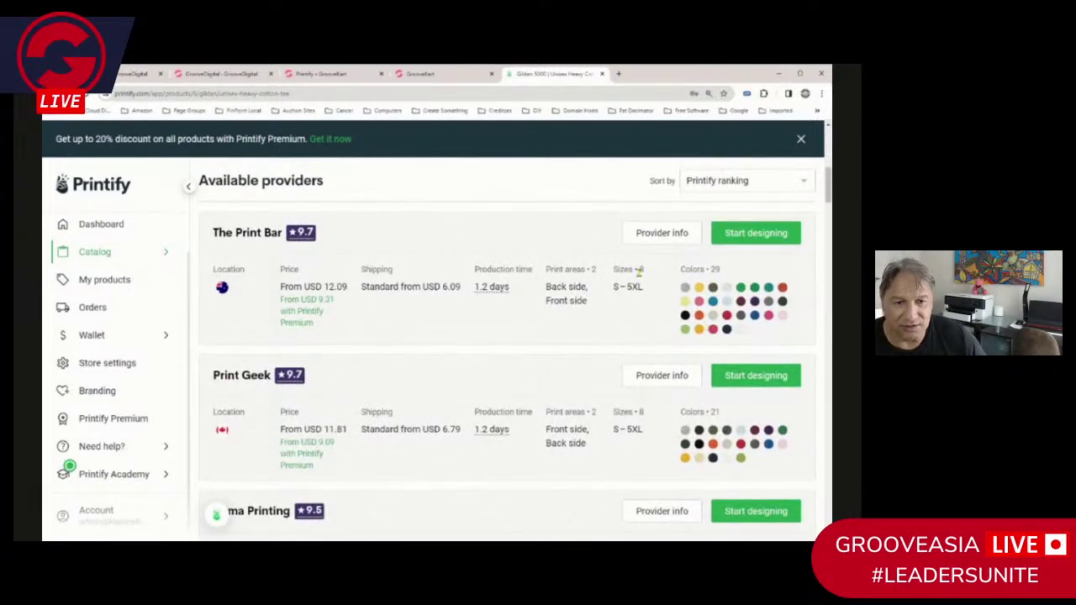
left_click(751, 234)
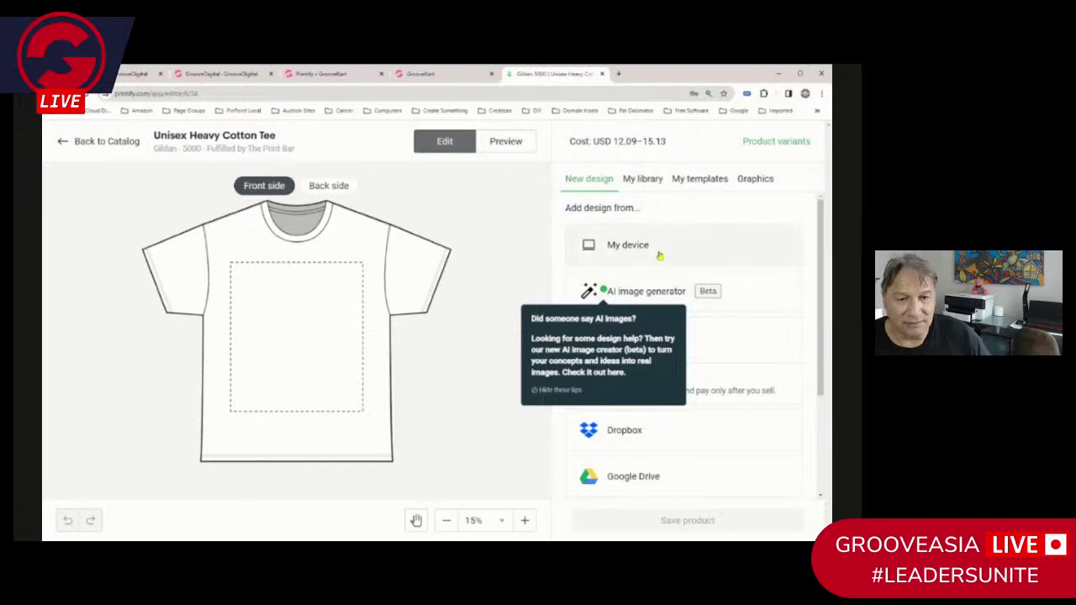
Place Fishy Tee Image.png from the saved design library on the front of the tee
left_click(761, 181)
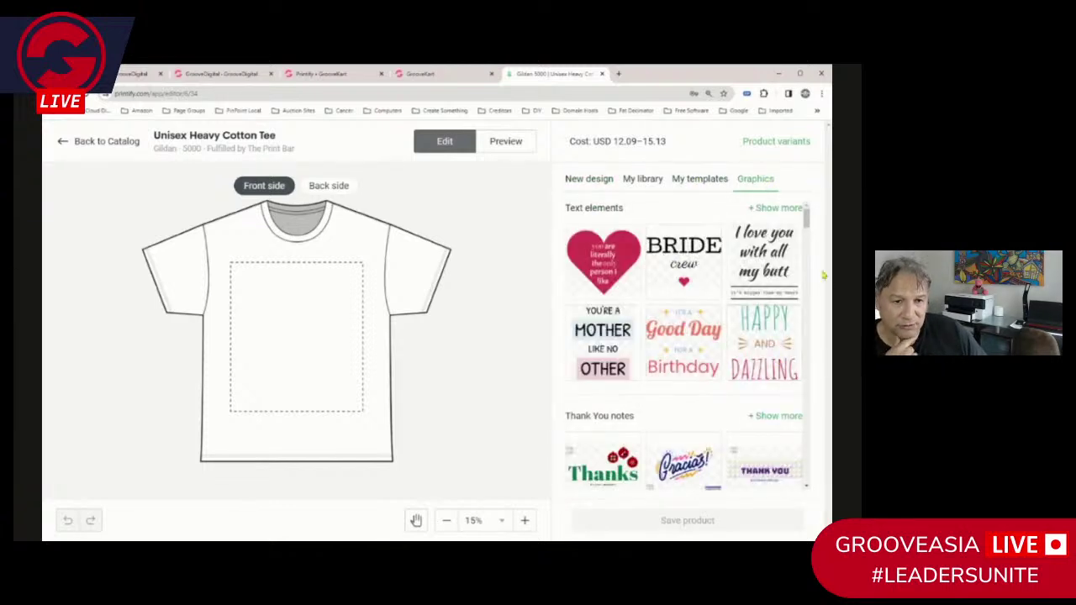
left_click(589, 180)
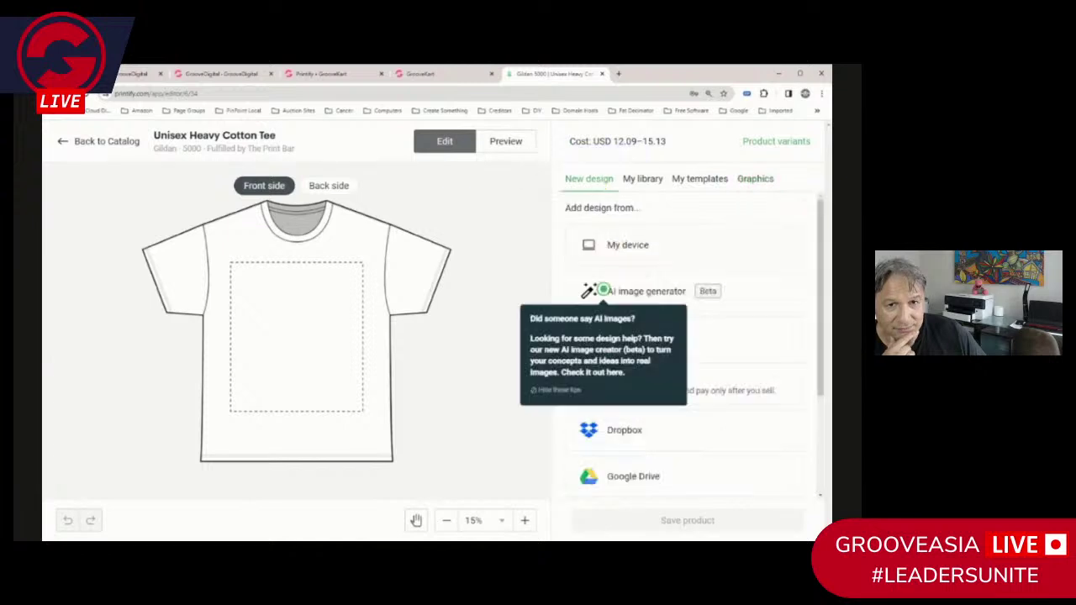
left_click(642, 179)
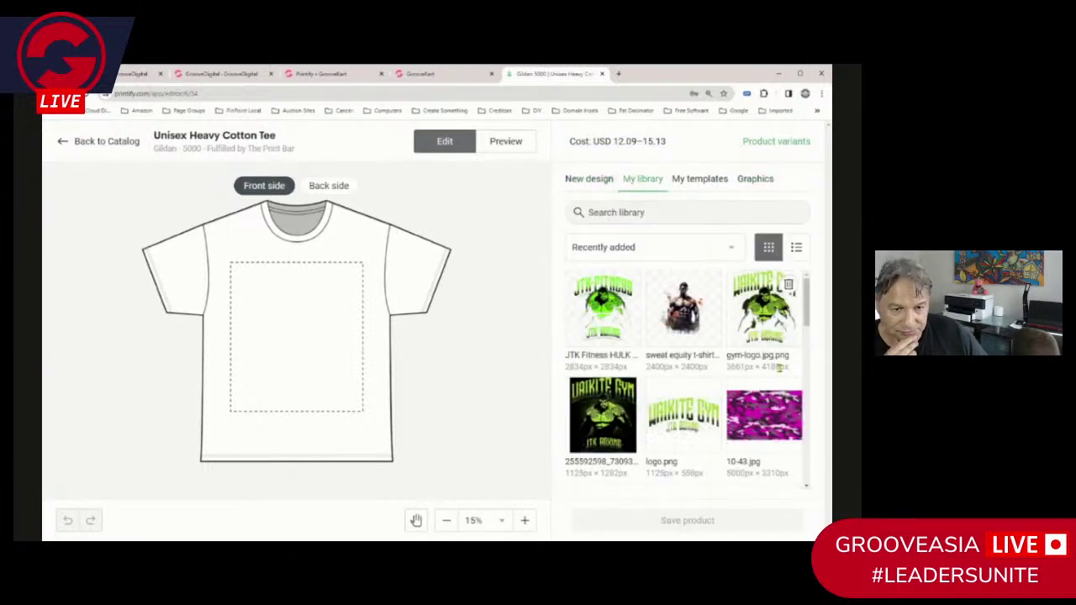
scroll(757, 368, "down", 2)
scroll(731, 371, "up", 2)
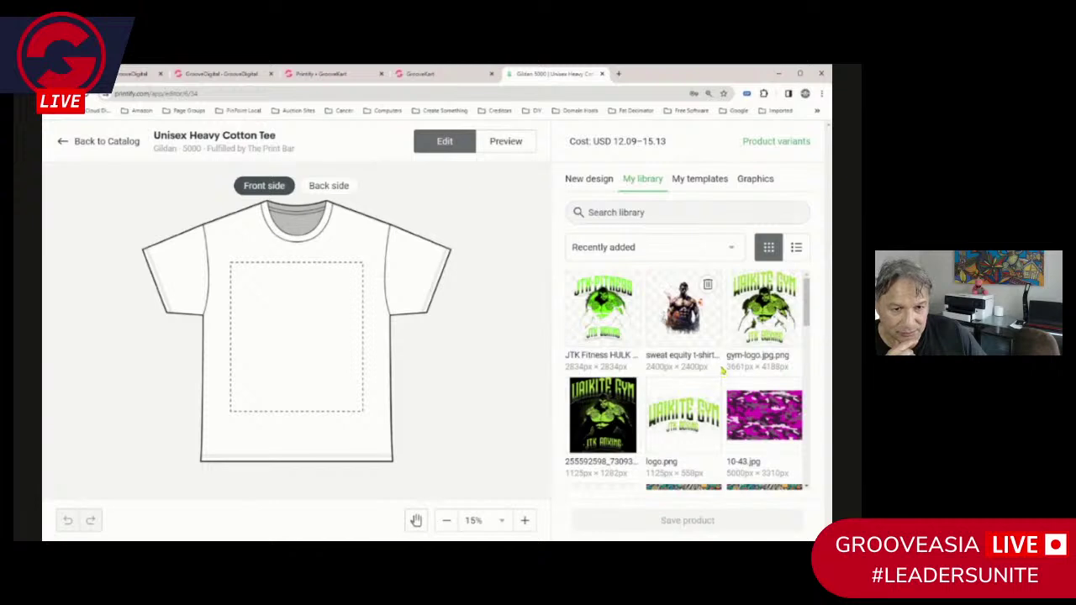
scroll(740, 374, "down", 3)
scroll(820, 387, "up", 1)
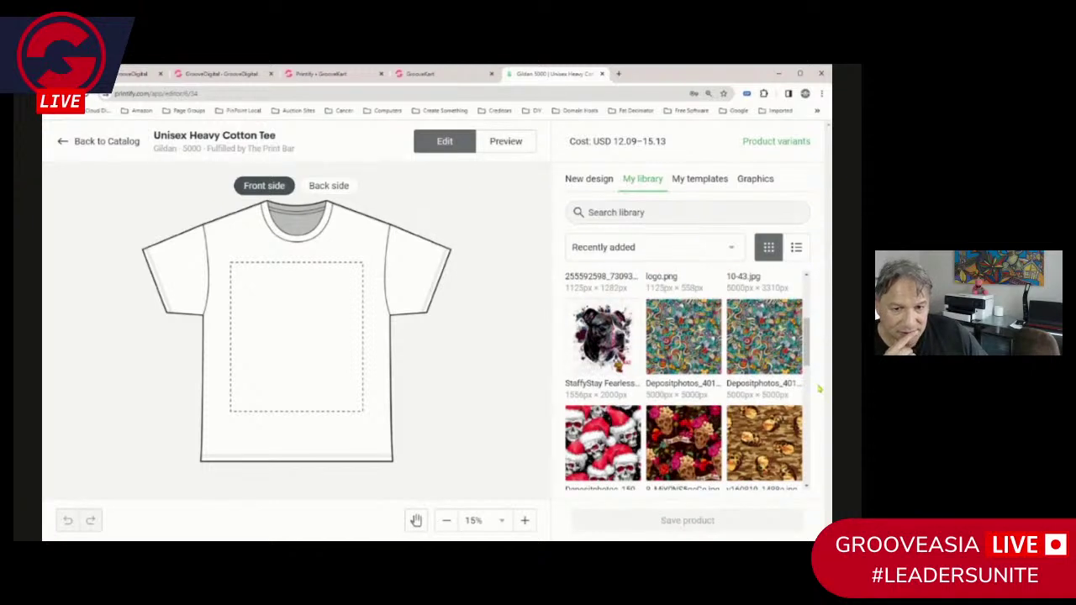
scroll(722, 389, "down", 3)
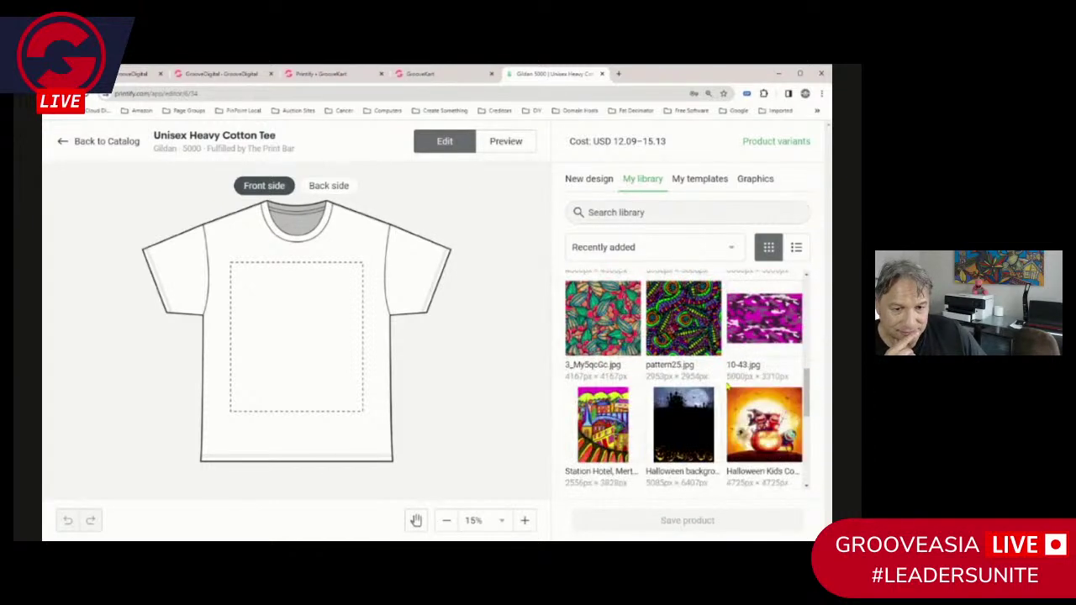
scroll(728, 386, "down", 5)
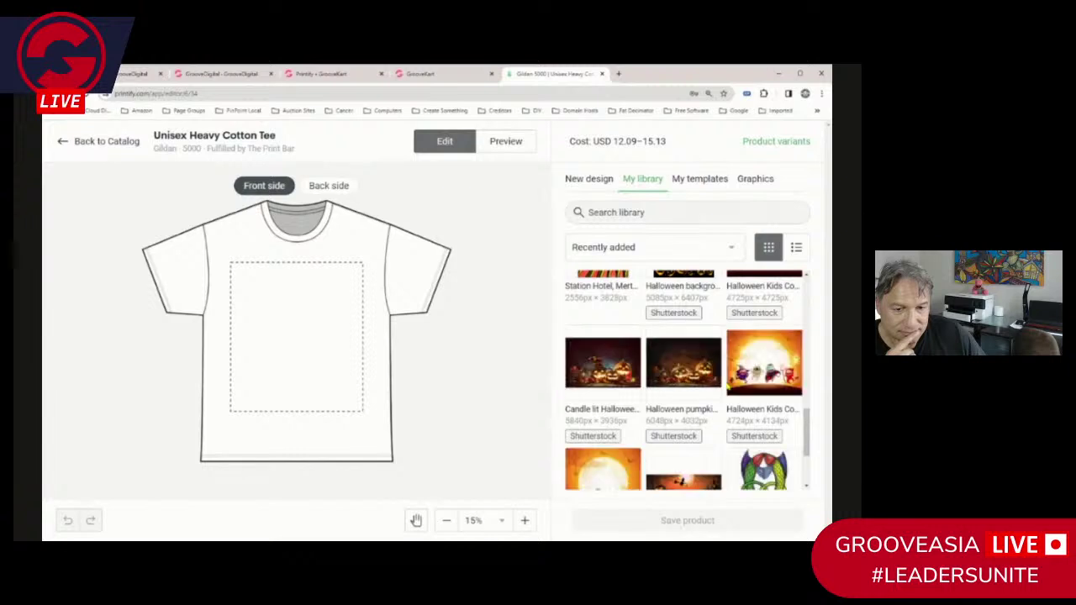
scroll(764, 389, "up", 3)
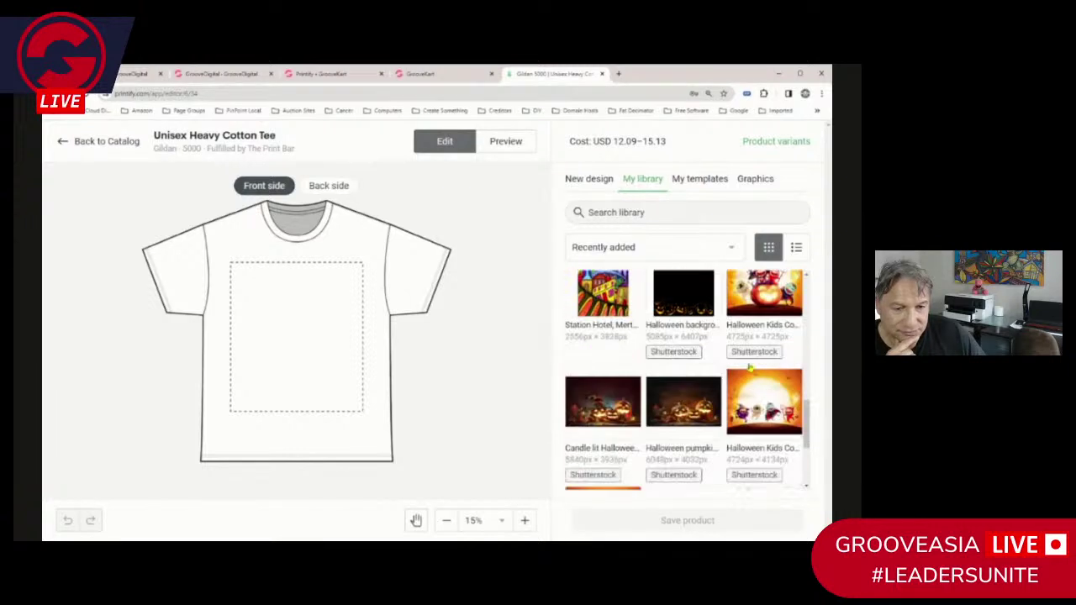
scroll(765, 388, "down", 3)
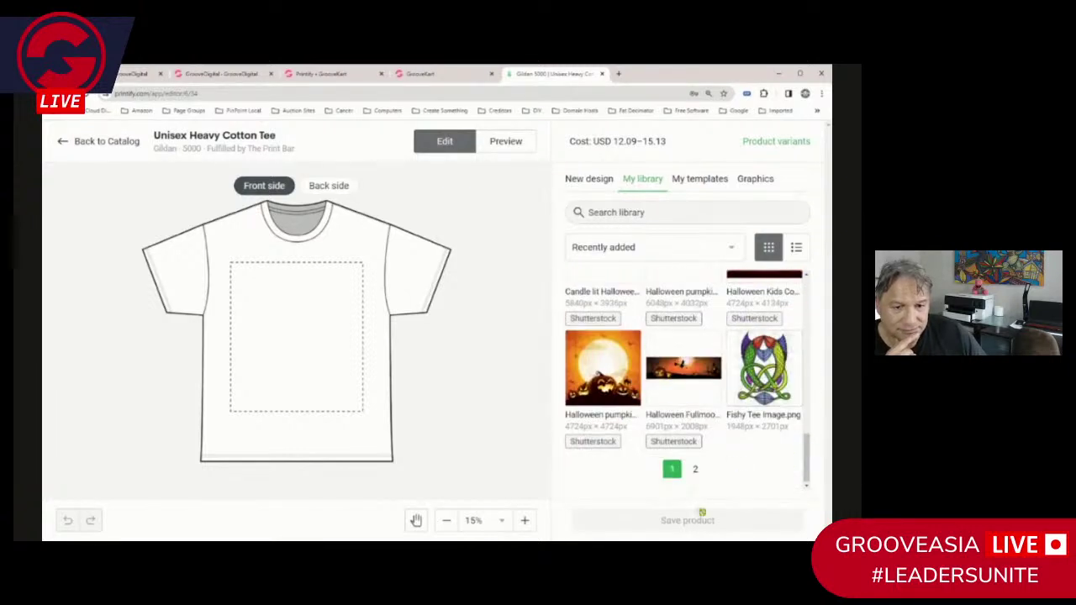
left_click(766, 385)
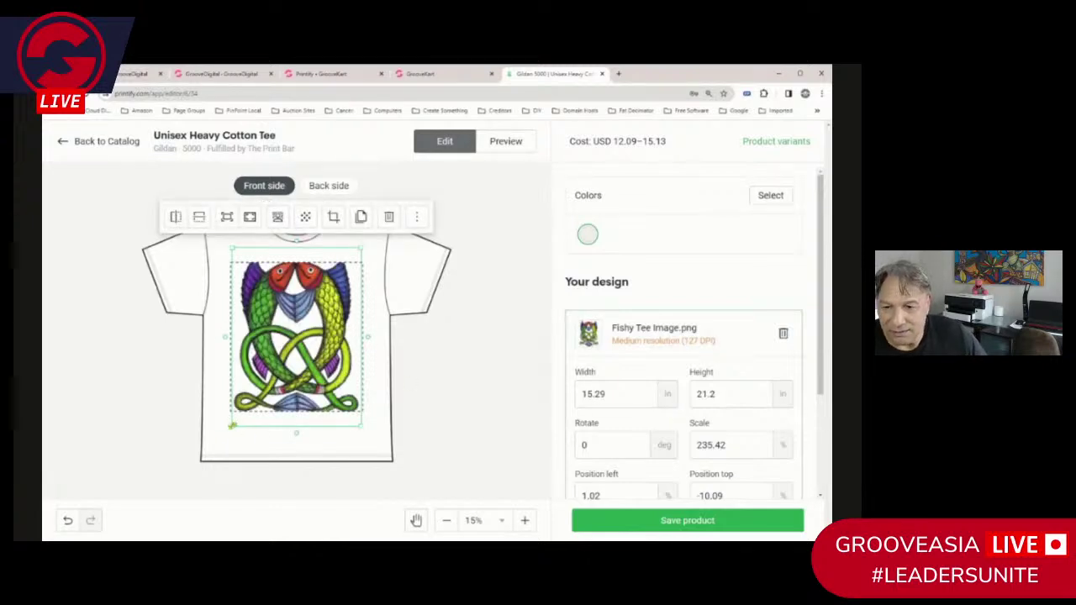
Scale the fish design down to about 13.1 × 18.16 in and reposition it within the front print area
left_click_drag(232, 426, 255, 405)
left_click_drag(329, 373, 319, 386)
left_click(390, 268)
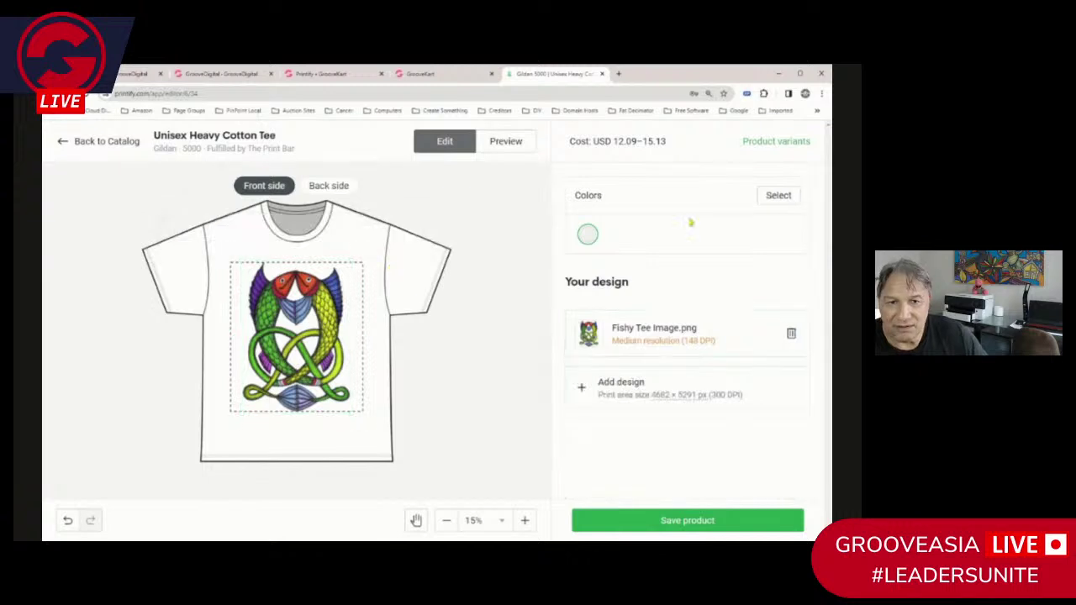
Replace the white shirt color with Black and Navy
left_click(772, 194)
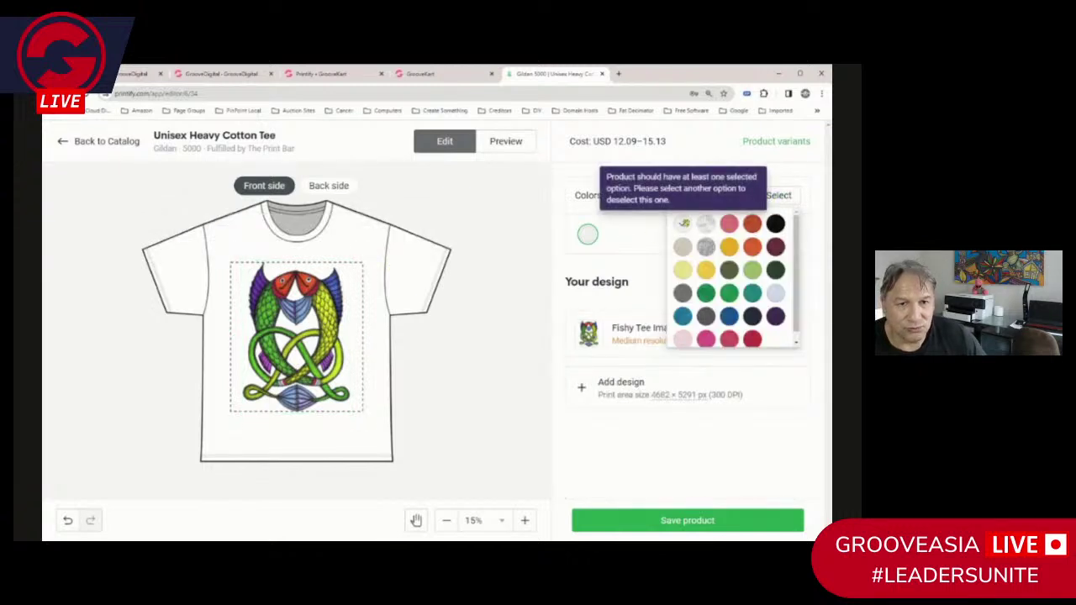
left_click(775, 223)
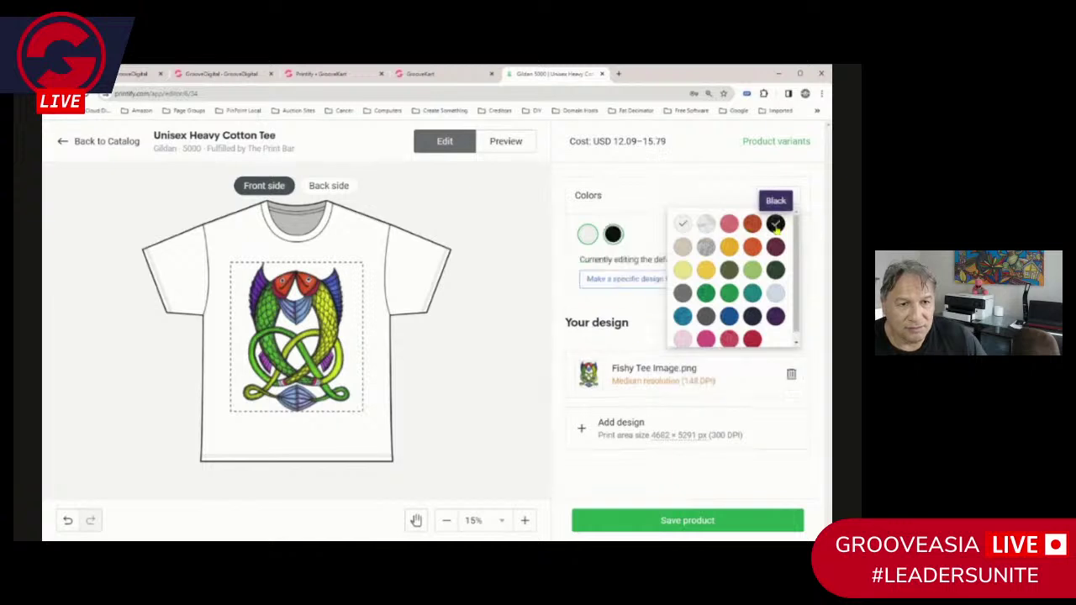
left_click(681, 226)
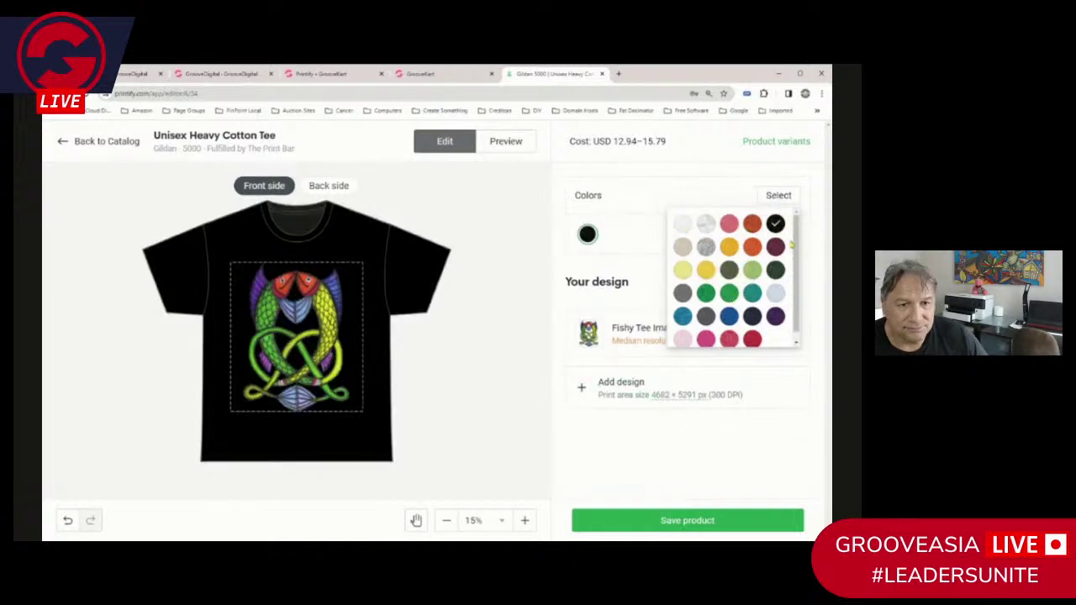
left_click(752, 316)
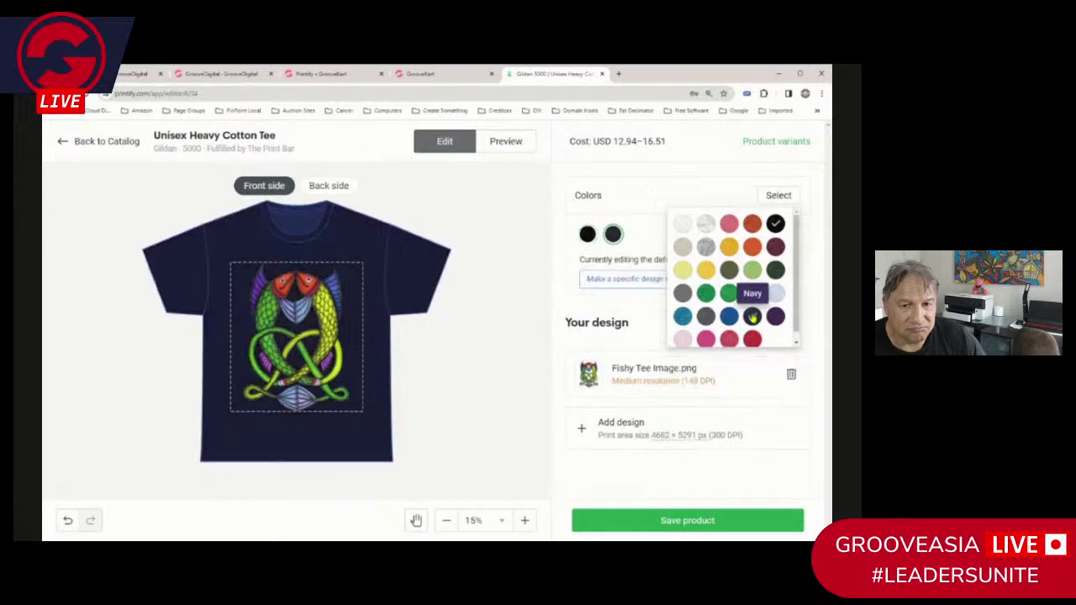
left_click(752, 316)
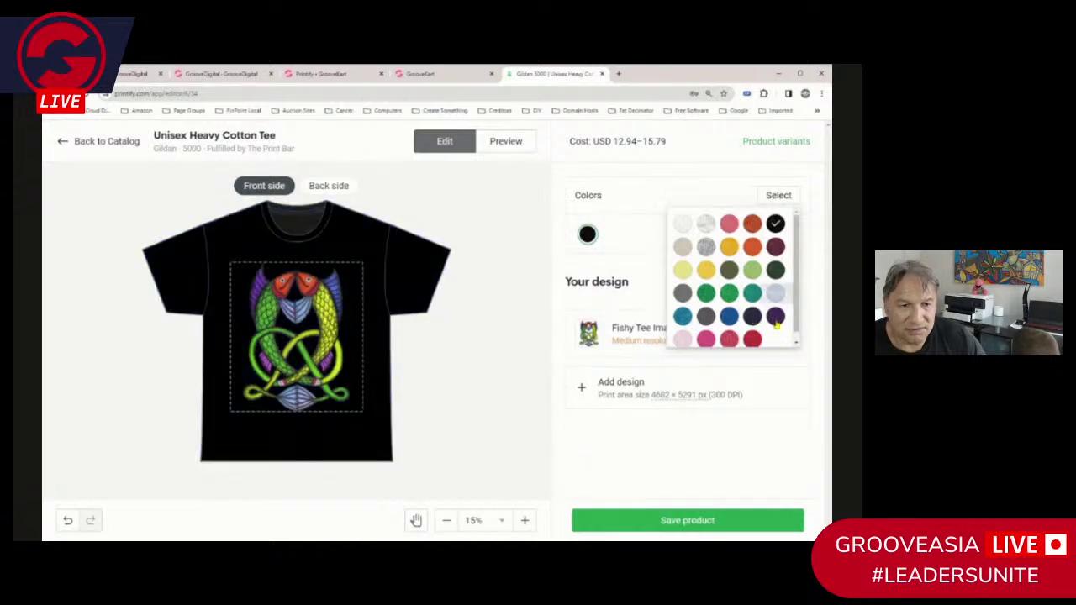
left_click(753, 316)
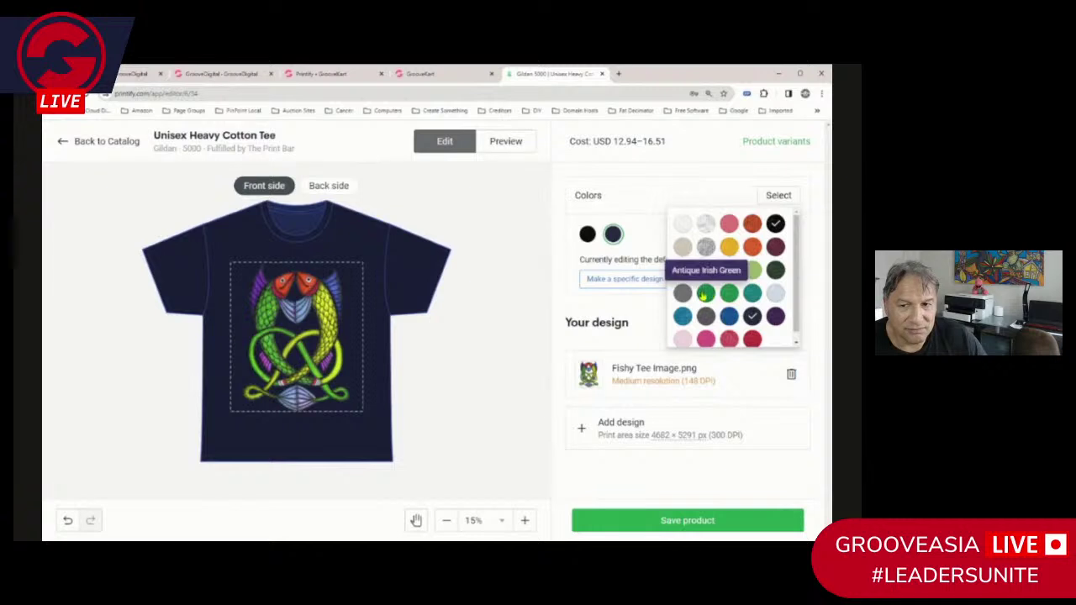
Try Forest Green as an additional shirt color, remove it and add Antique Jade Dome instead
left_click(775, 269)
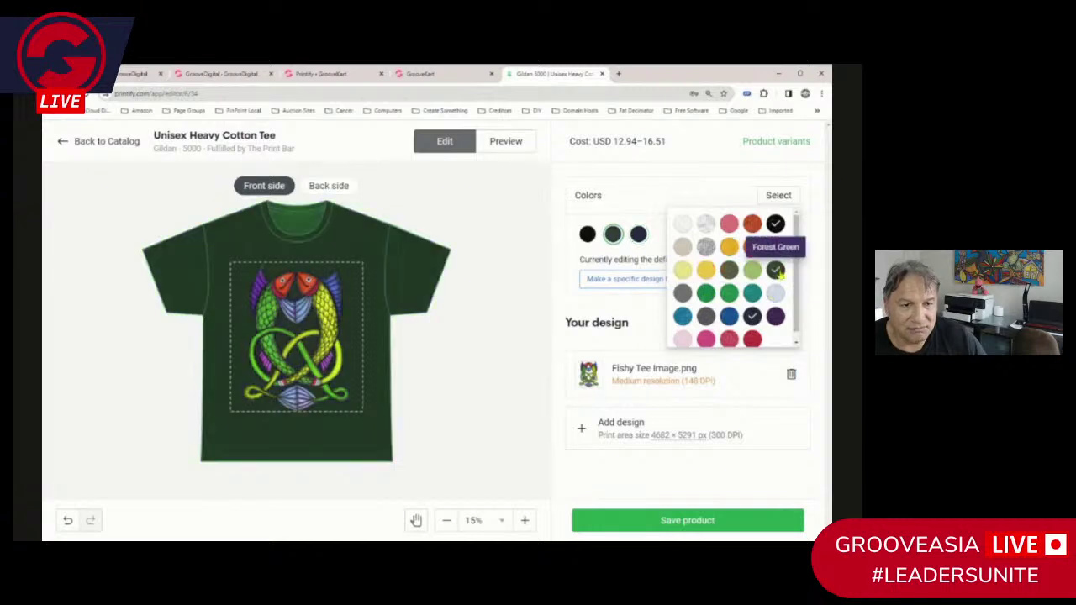
left_click(775, 269)
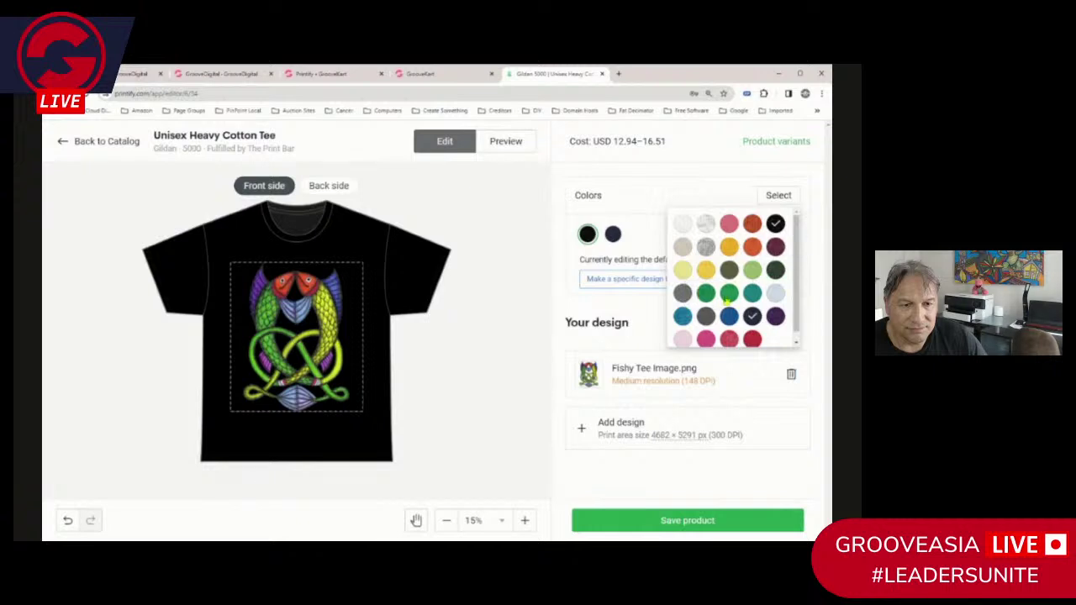
left_click(752, 293)
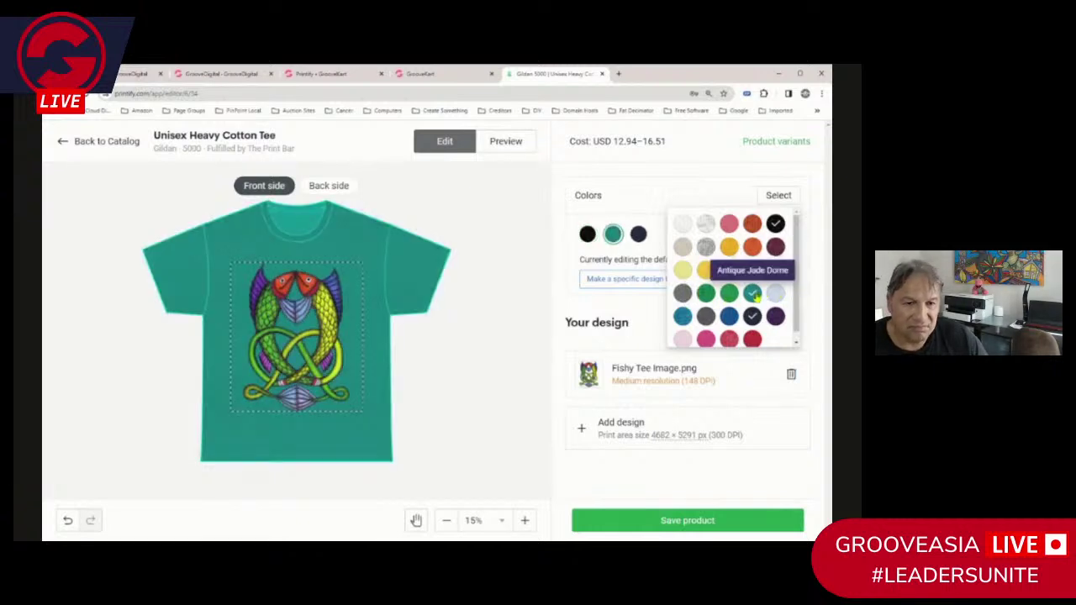
scroll(458, 324, "down", 3)
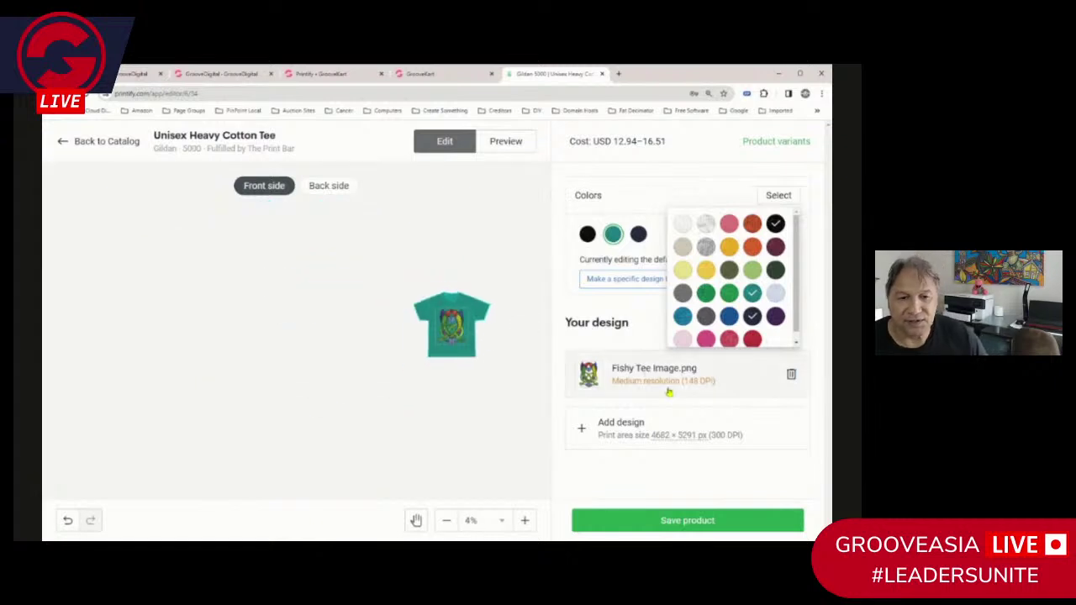
scroll(407, 364, "up", 2)
left_click(483, 283)
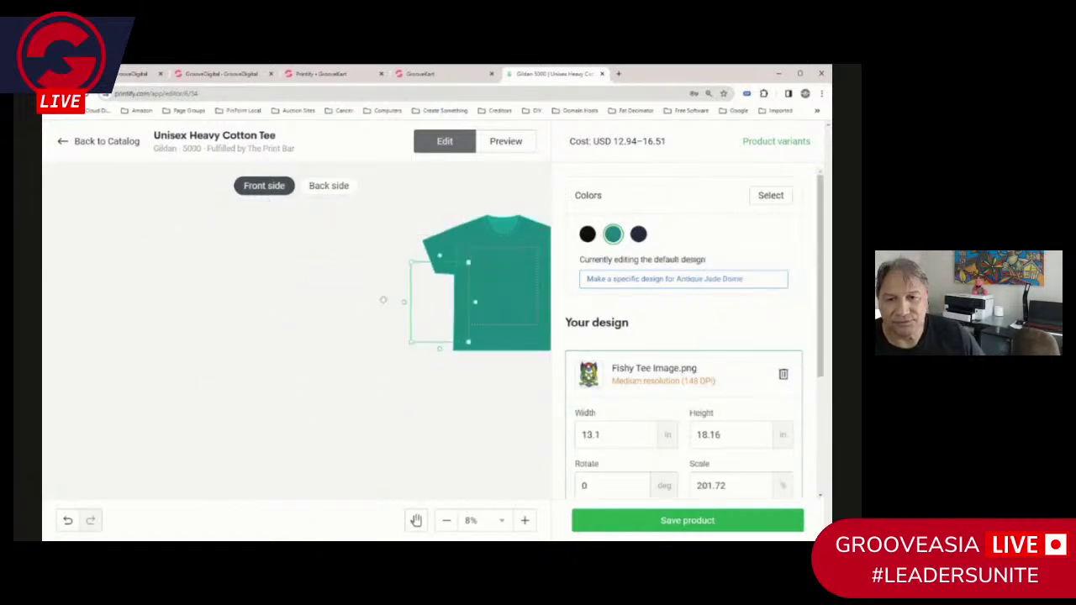
key("ctrl+z")
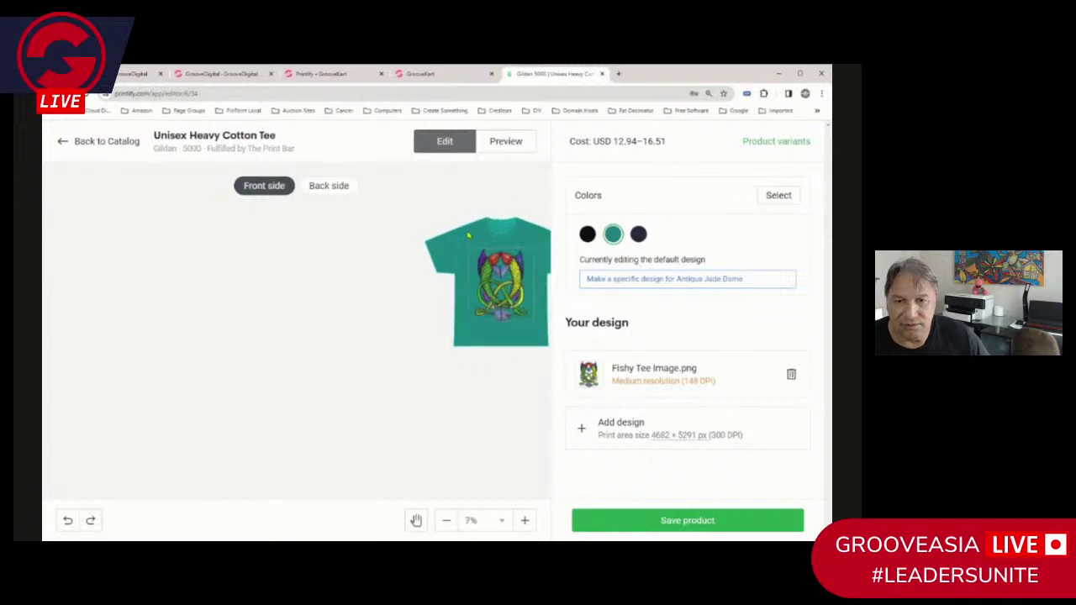
Examine the fish design up close and preview it on the Person 1 mockup in Black and Antique Jade Dome
scroll(470, 243, "up", 3)
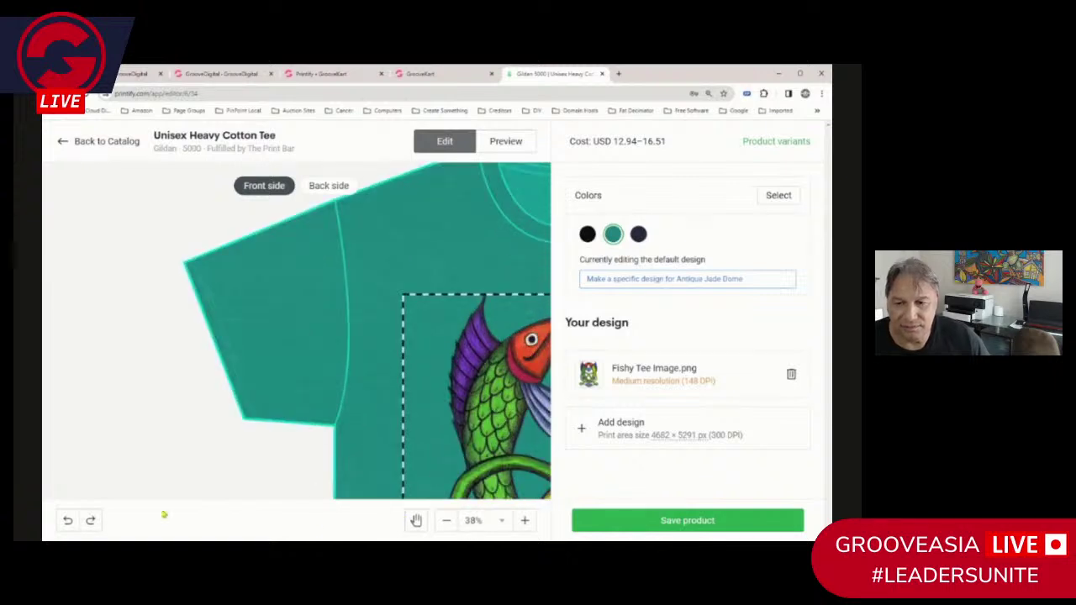
left_click(415, 521)
left_click_drag(327, 329, 101, 315)
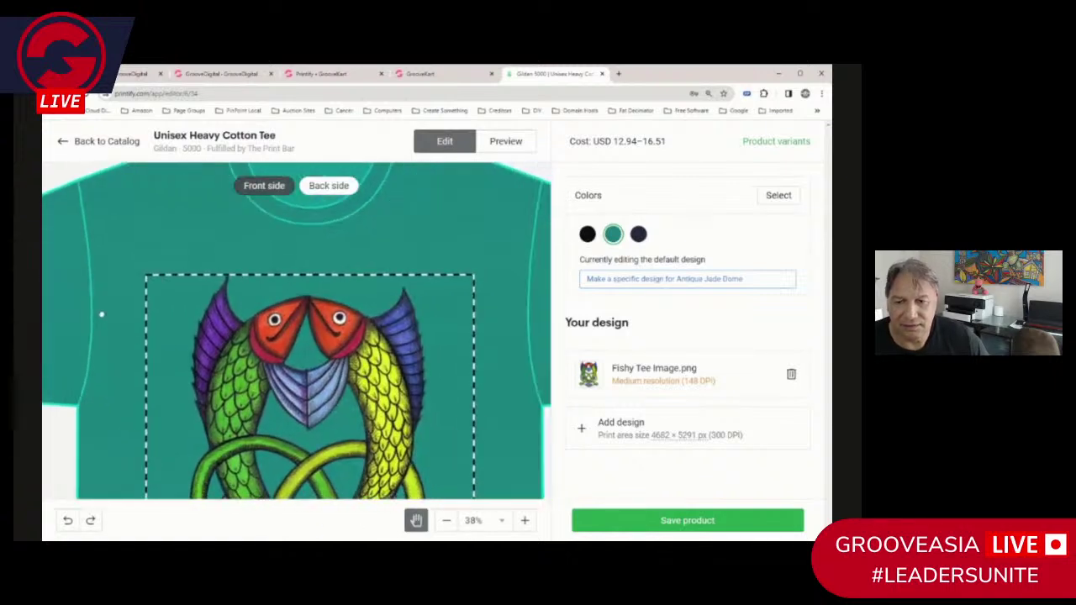
scroll(410, 340, "down", 3)
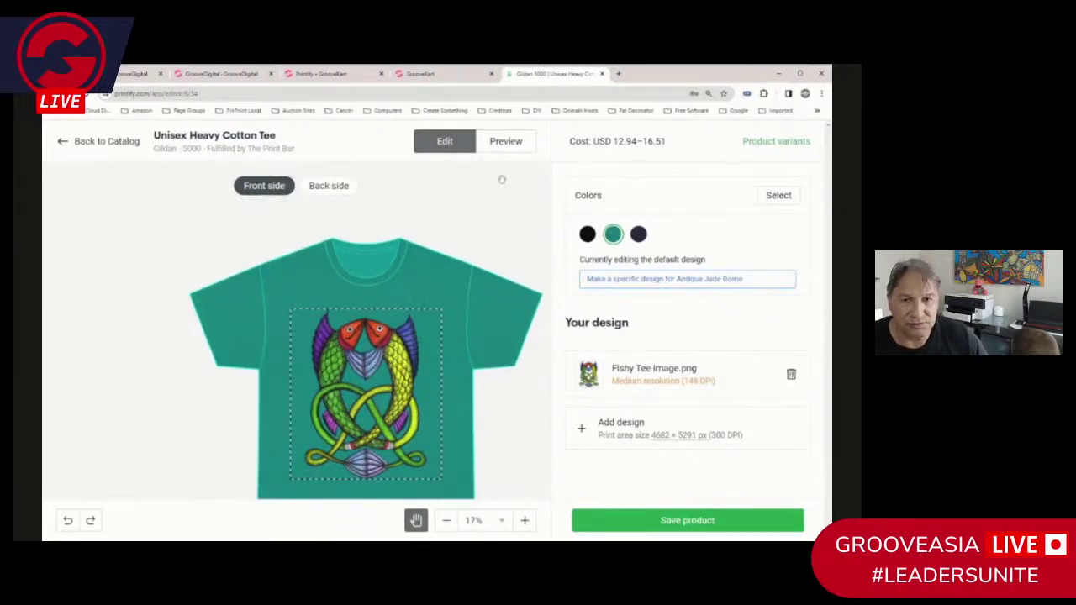
left_click(515, 144)
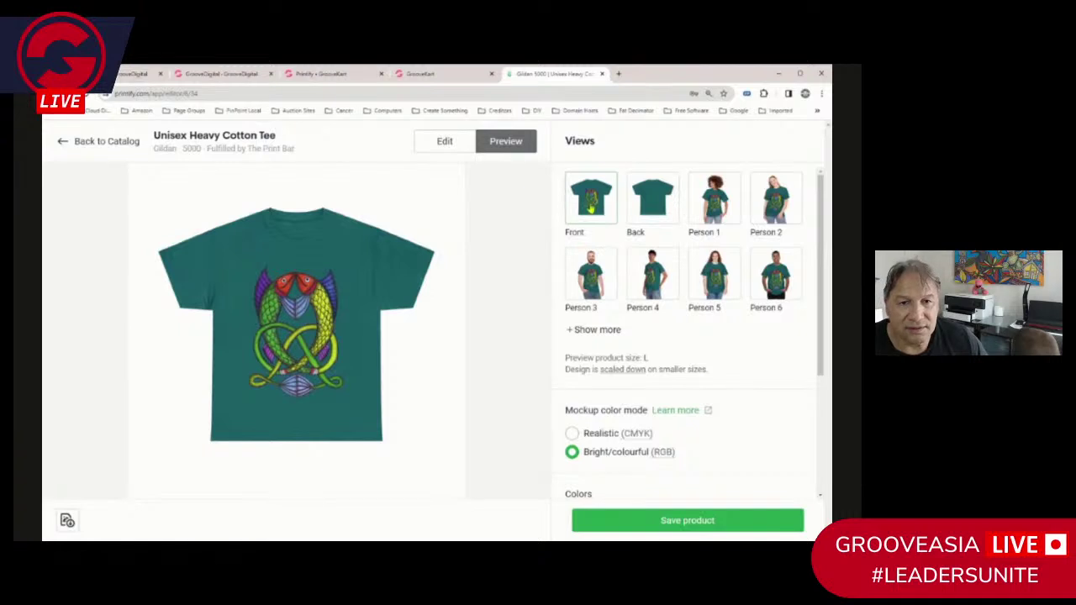
left_click(718, 210)
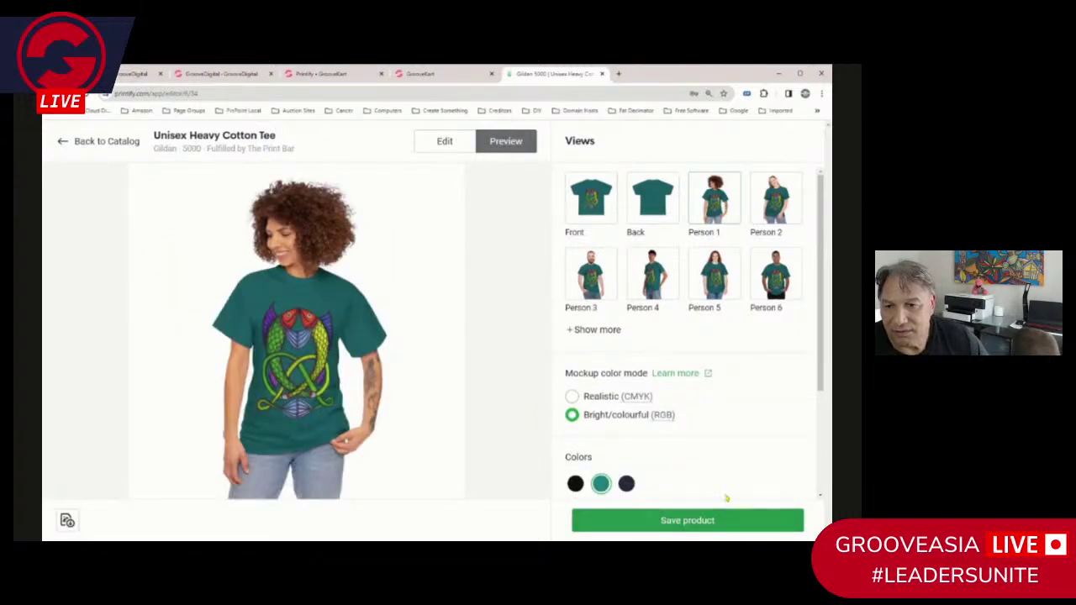
left_click(575, 484)
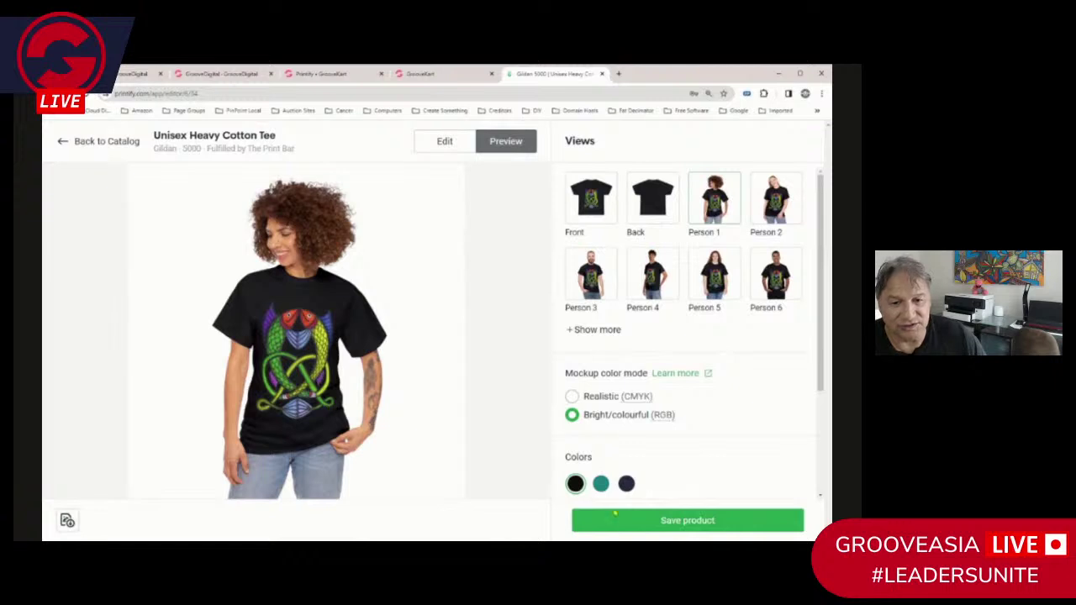
left_click(600, 484)
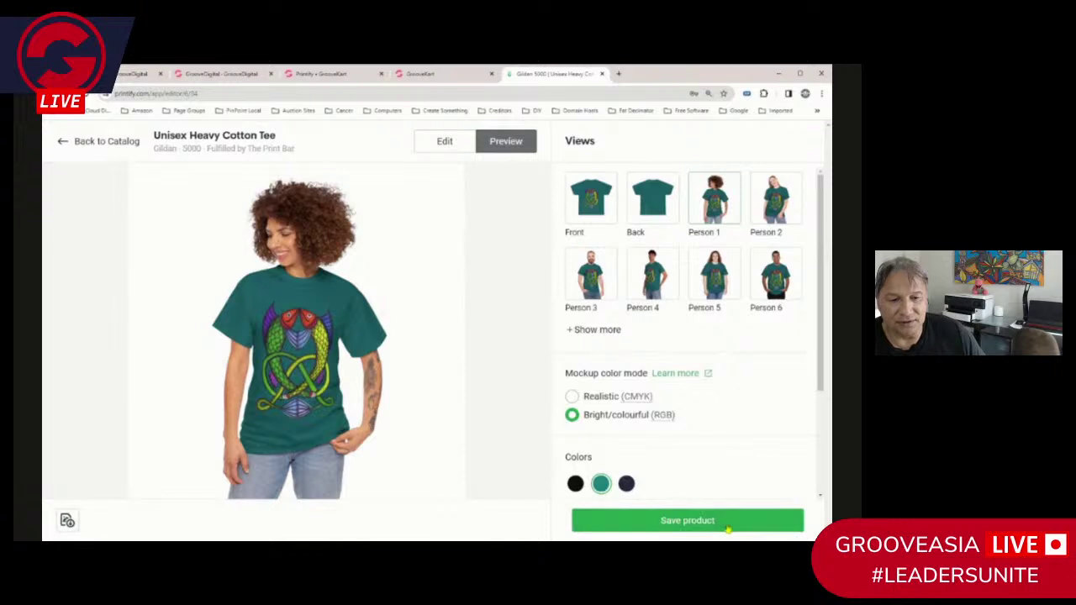
Save the designed tee as a product and look over its mockup views and title image color options
left_click(771, 520)
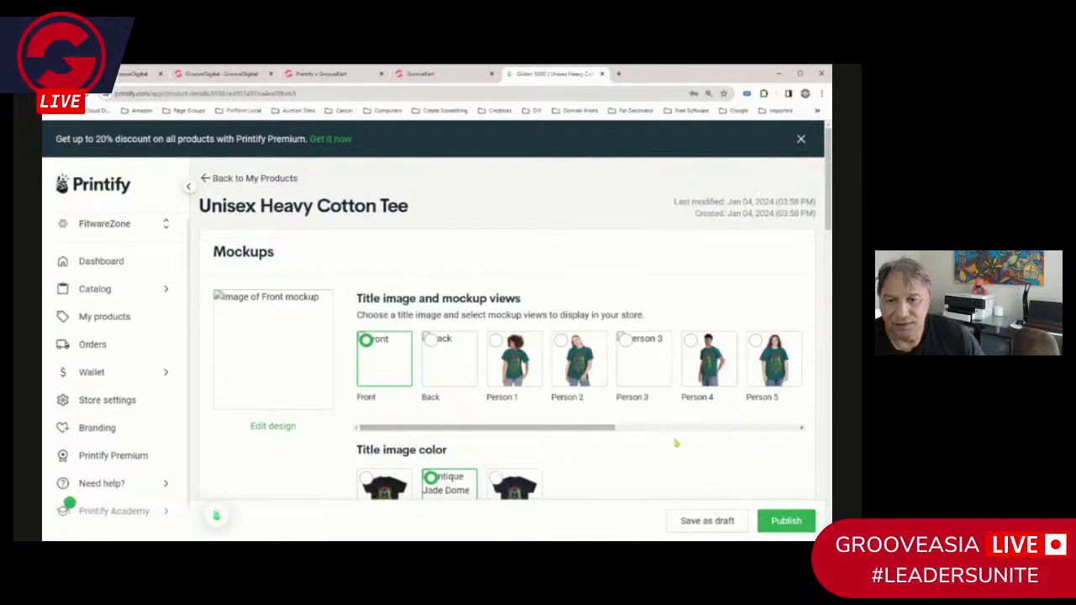
scroll(675, 443, "down", 1)
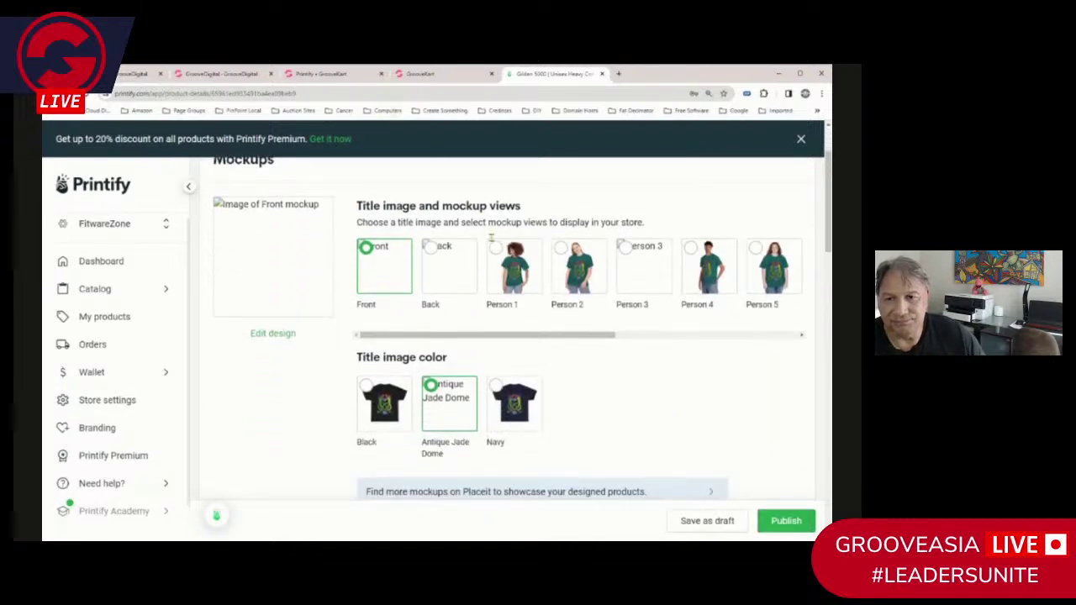
scroll(660, 395, "down", 1)
scroll(588, 299, "up", 1)
scroll(547, 333, "down", 4)
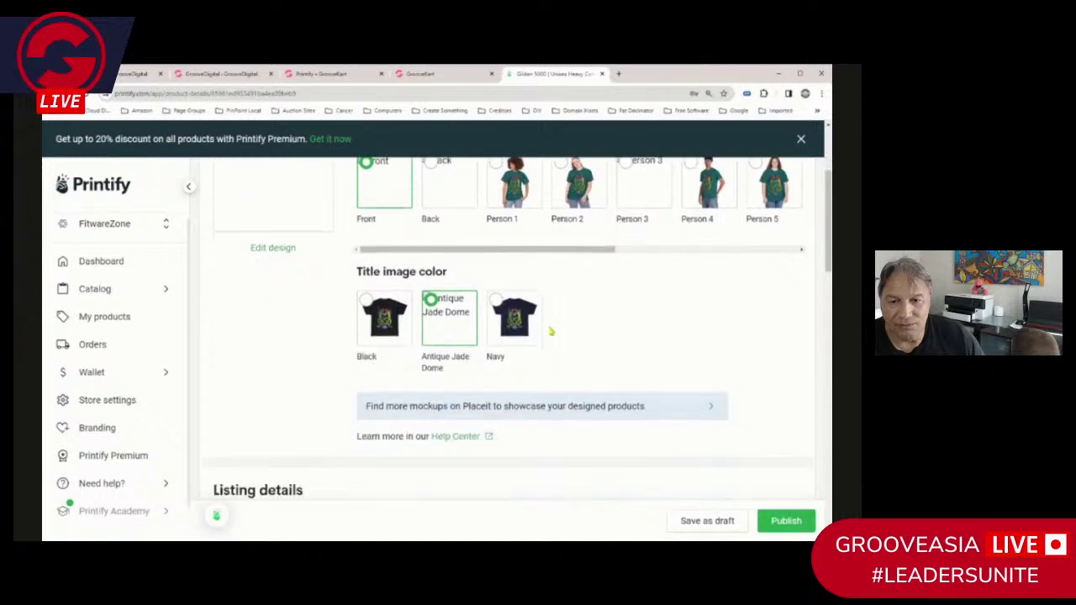
scroll(313, 354, "up", 6)
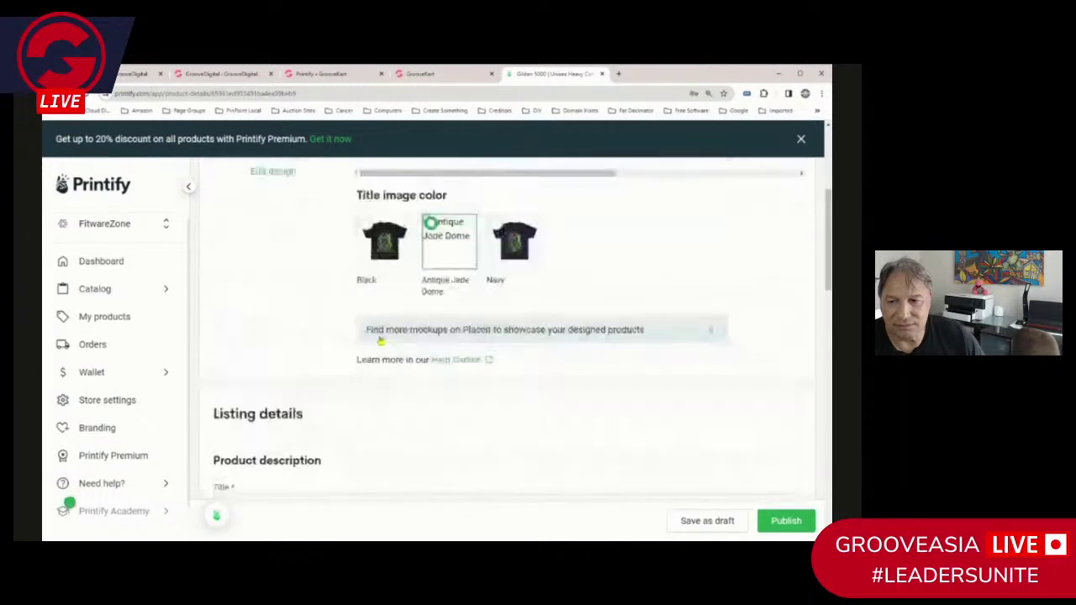
scroll(577, 302, "down", 3)
scroll(580, 305, "up", 3)
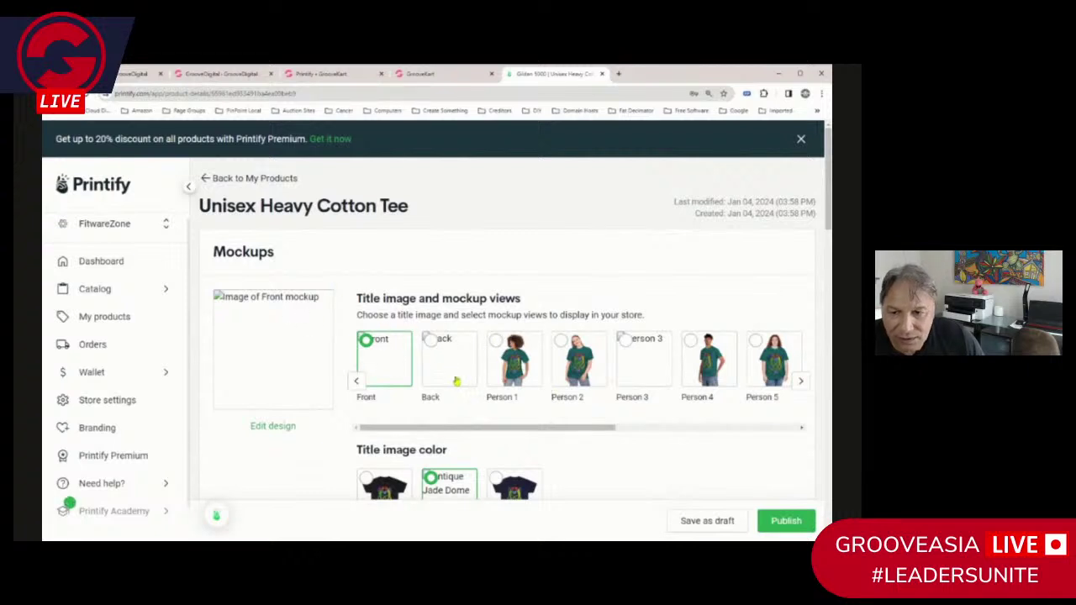
Set the title image color to Black and, after trying Person 4, choose the Person 1 mockup as the title image
scroll(475, 405, "down", 1)
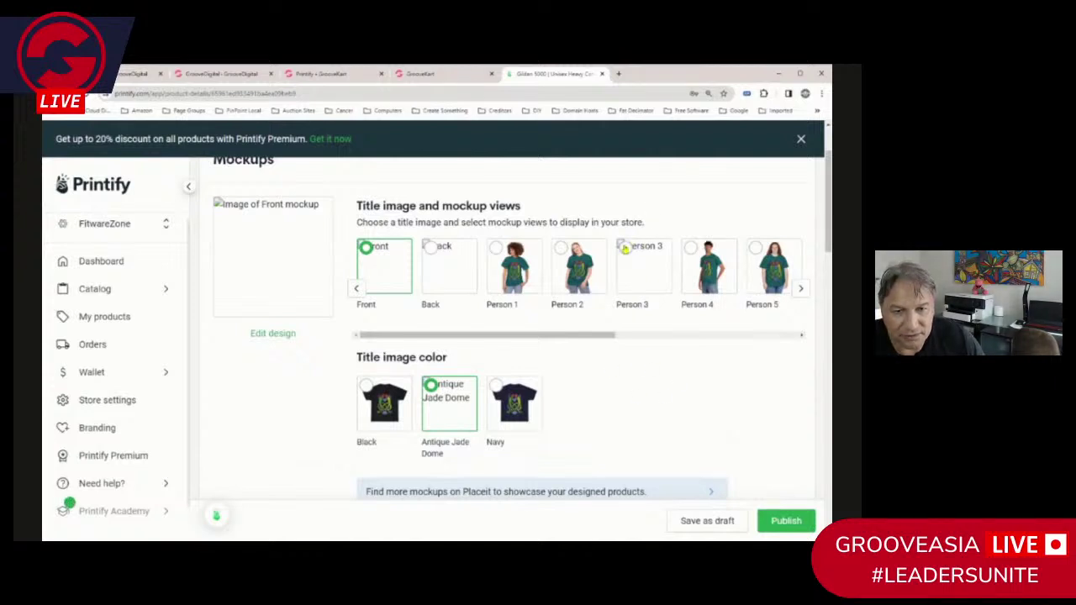
left_click(690, 248)
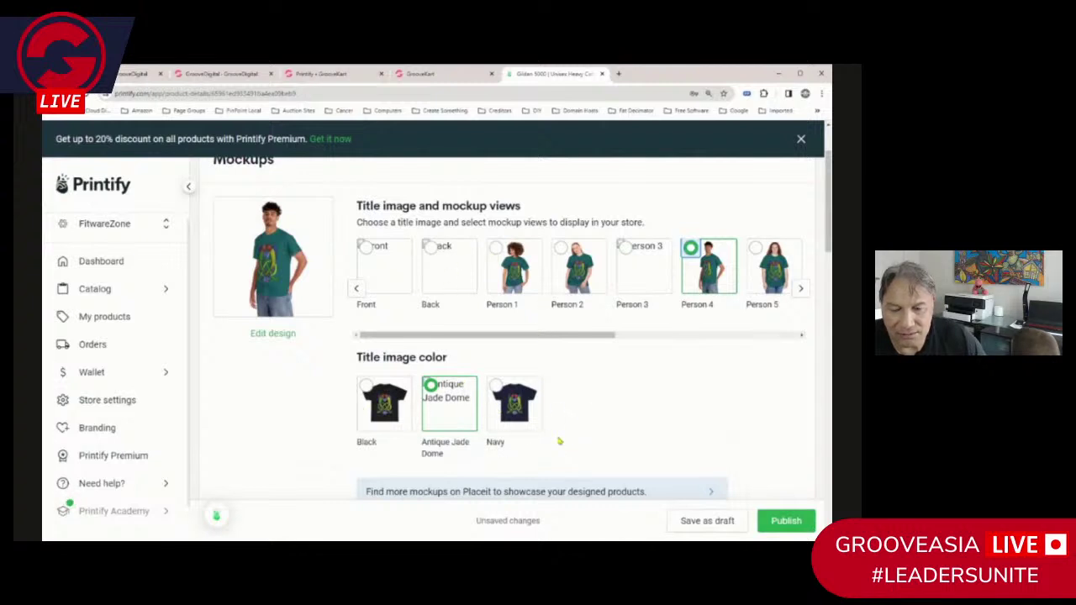
left_click(366, 388)
scroll(644, 449, "down", 2)
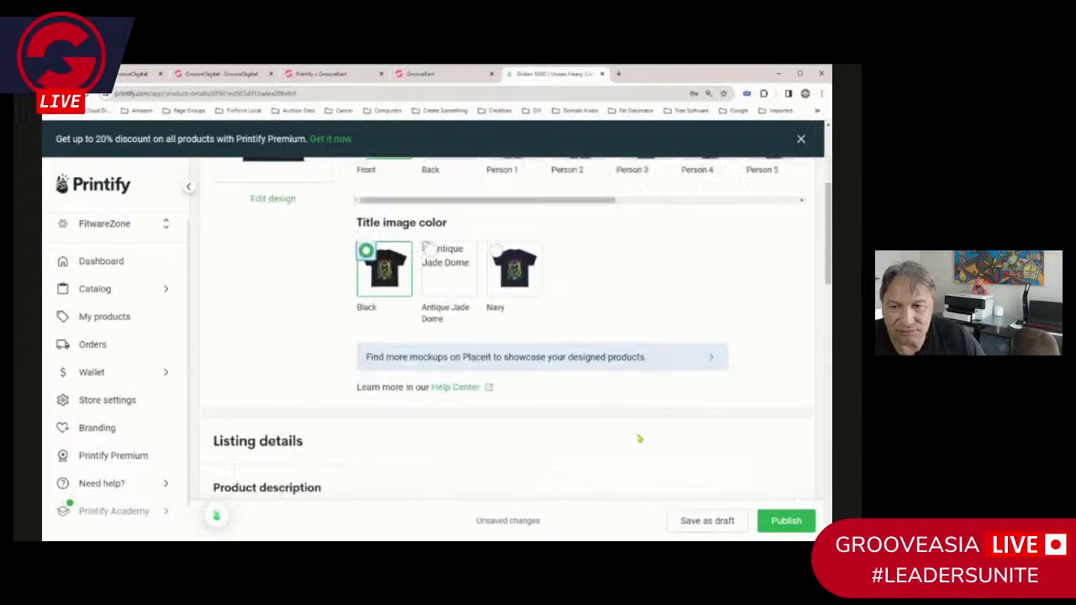
scroll(639, 438, "up", 2)
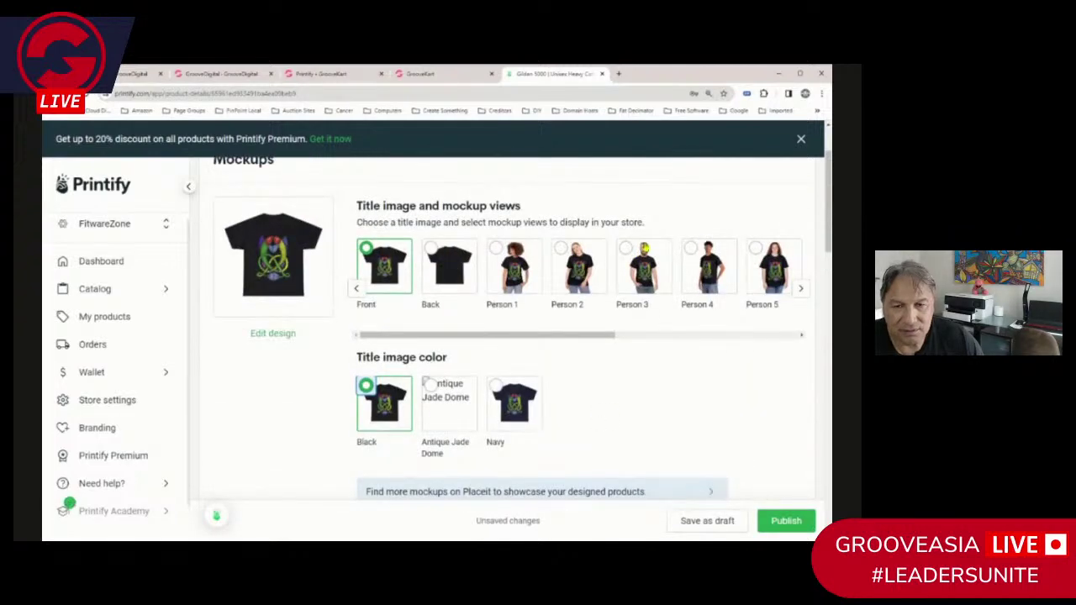
left_click(694, 245)
scroll(697, 384, "down", 2)
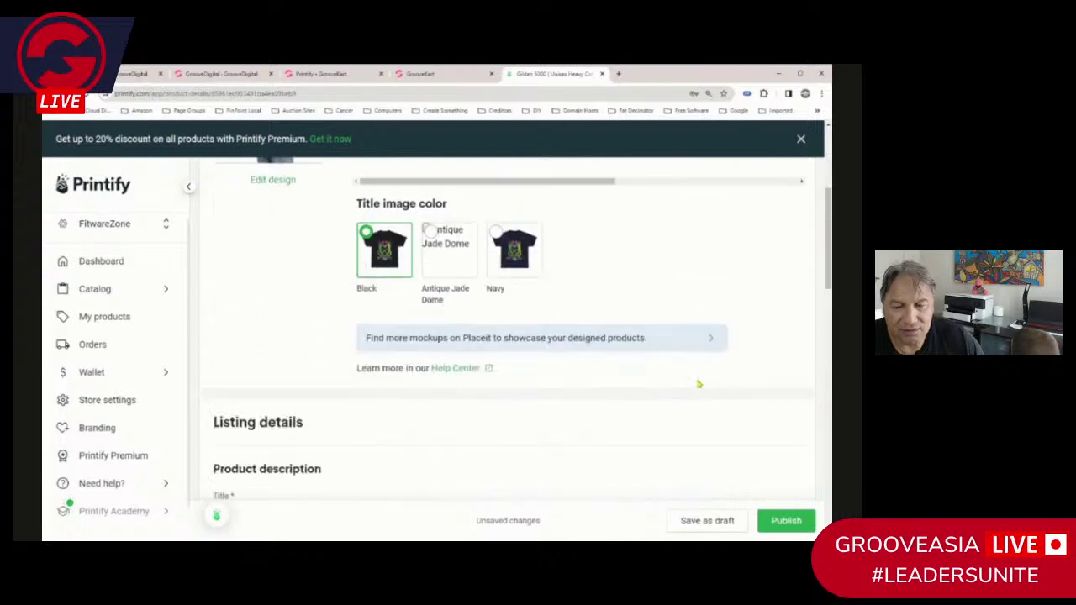
scroll(697, 379, "up", 3)
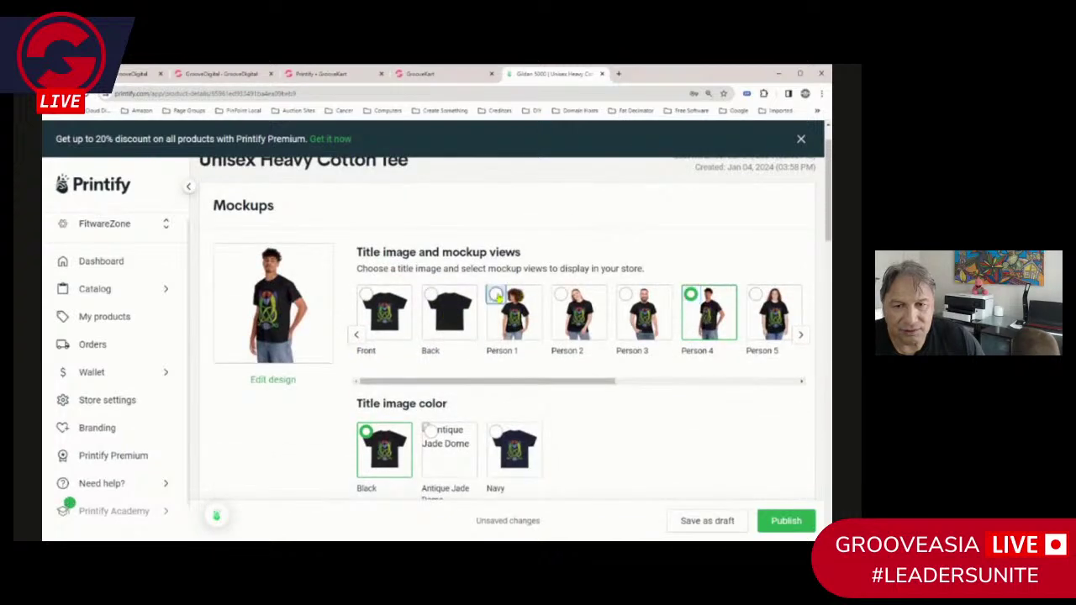
Add the size table in imperial units to the product description and look over the description text
scroll(648, 411, "down", 3)
scroll(647, 411, "down", 7)
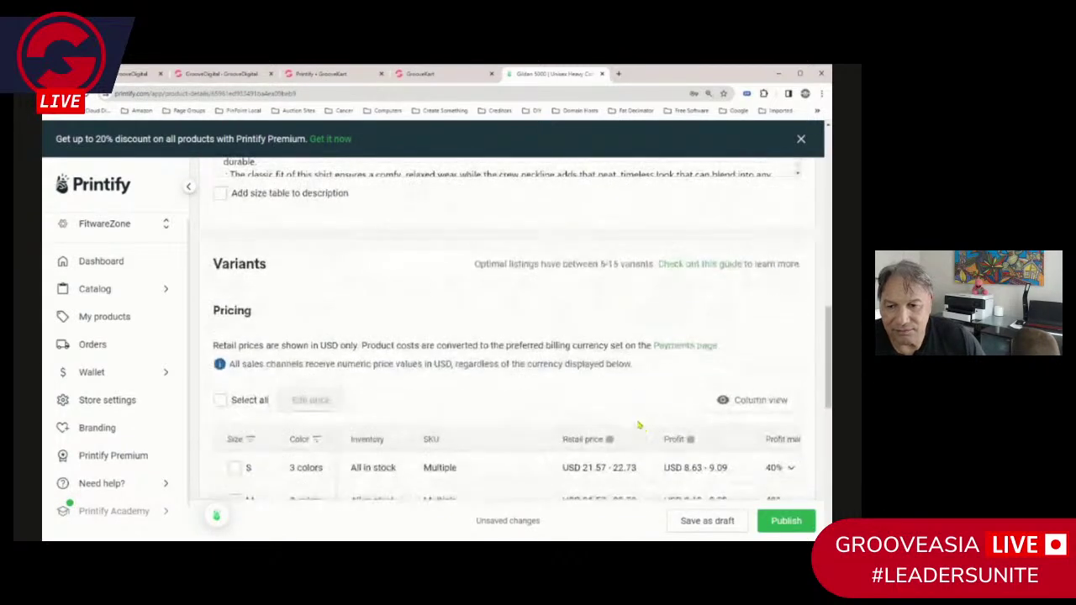
scroll(395, 344, "up", 2)
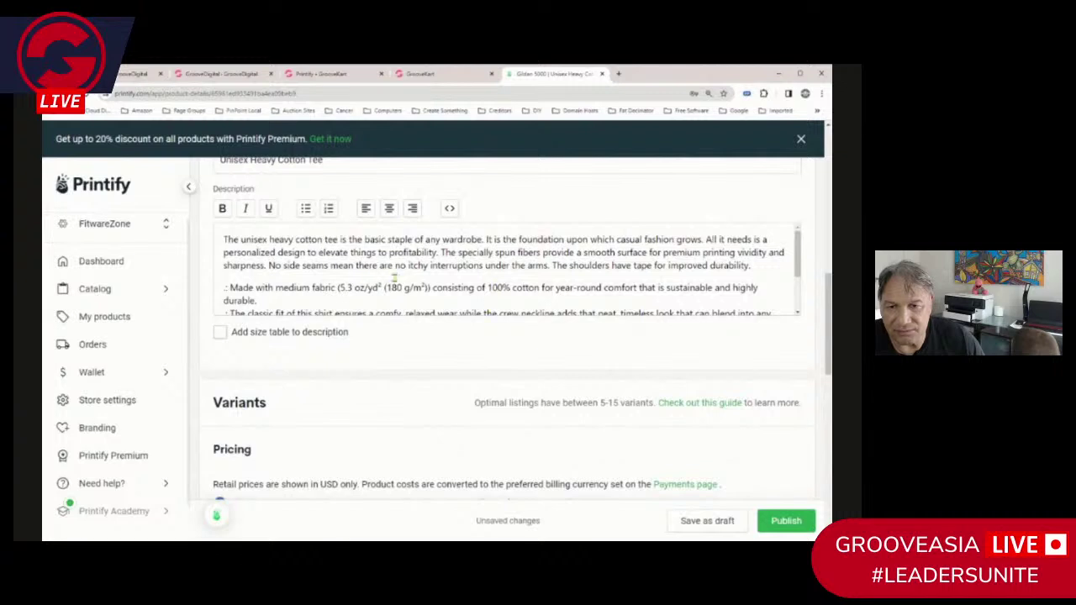
scroll(393, 278, "down", 1)
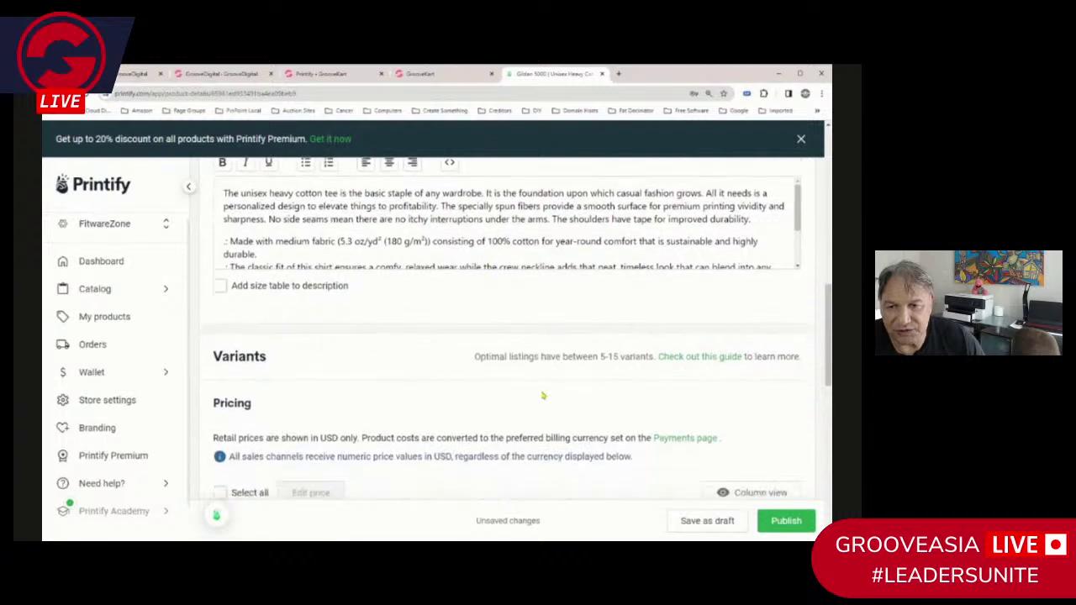
left_click(219, 287)
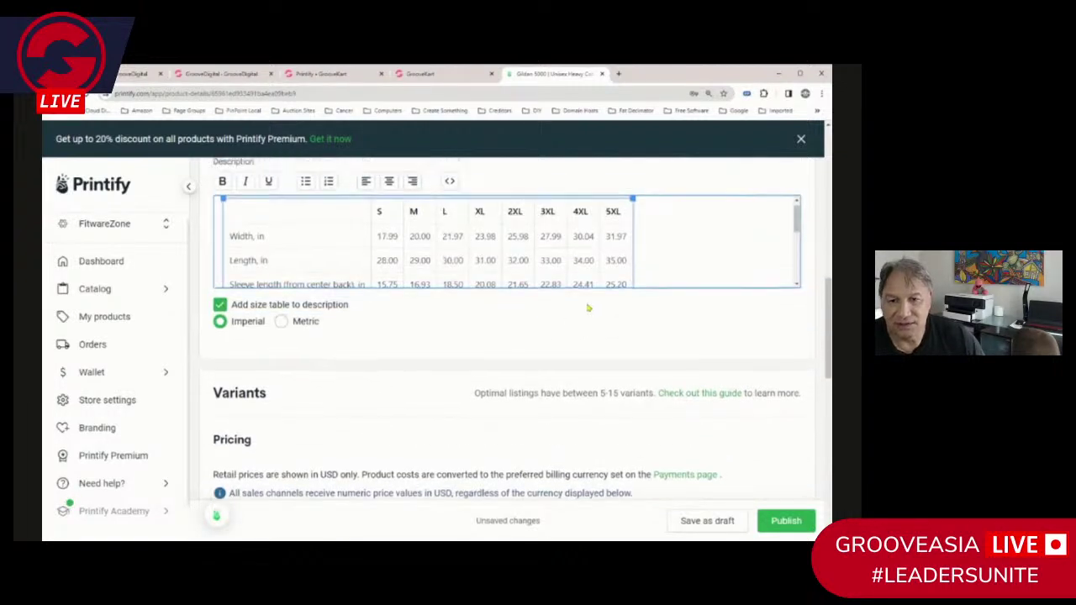
scroll(589, 307, "up", 4)
scroll(688, 375, "down", 4)
scroll(799, 337, "down", 2)
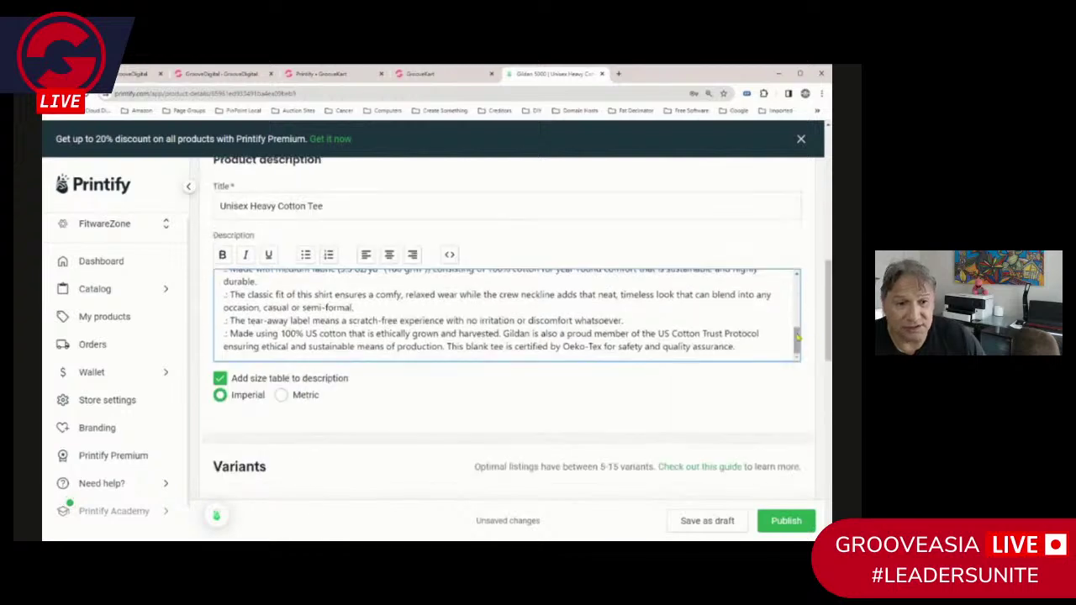
Look over the retail prices and profits in the pricing table and select all size variants from S to 5XL
scroll(715, 378, "down", 10)
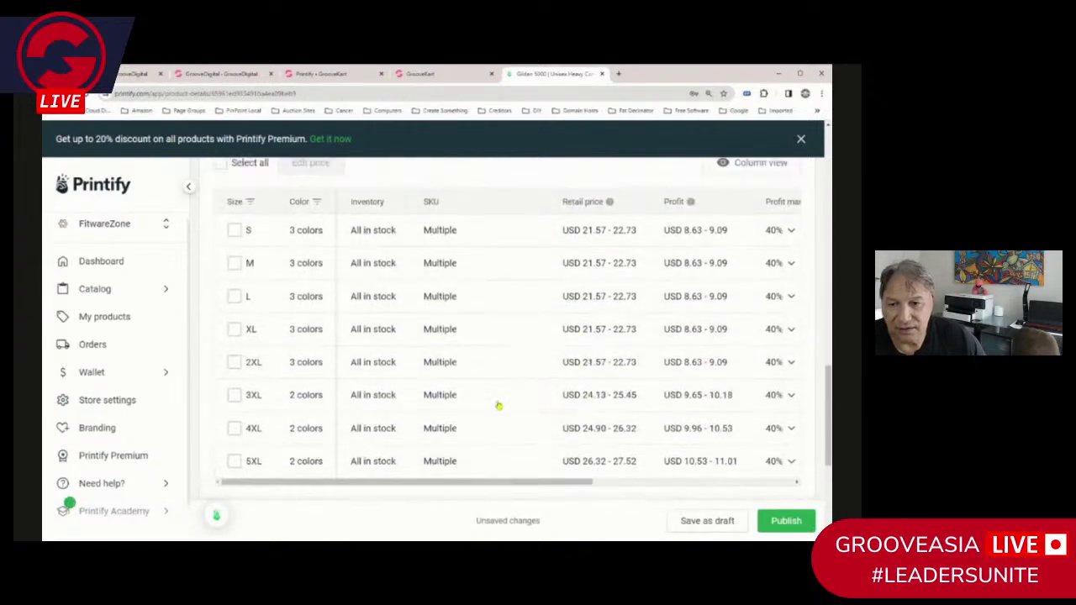
scroll(498, 403, "up", 5)
scroll(499, 393, "down", 3)
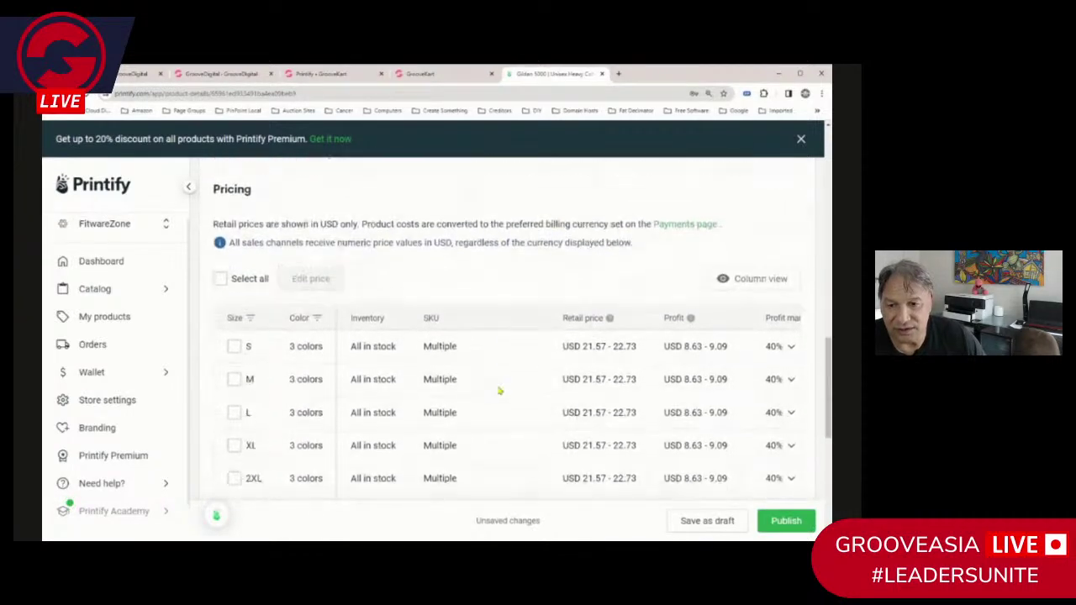
scroll(497, 391, "down", 1)
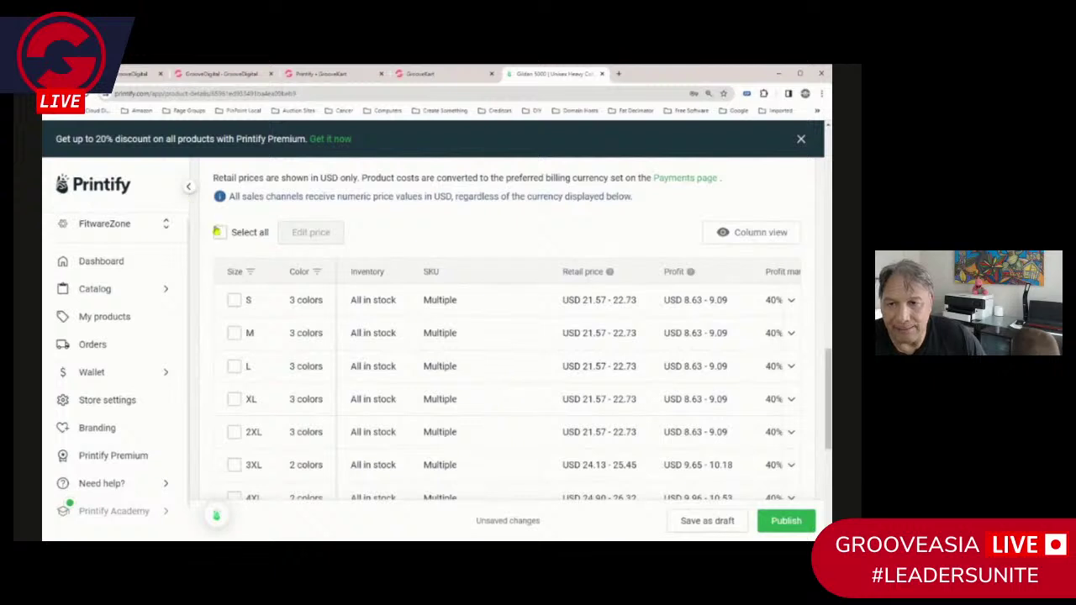
scroll(617, 356, "down", 1)
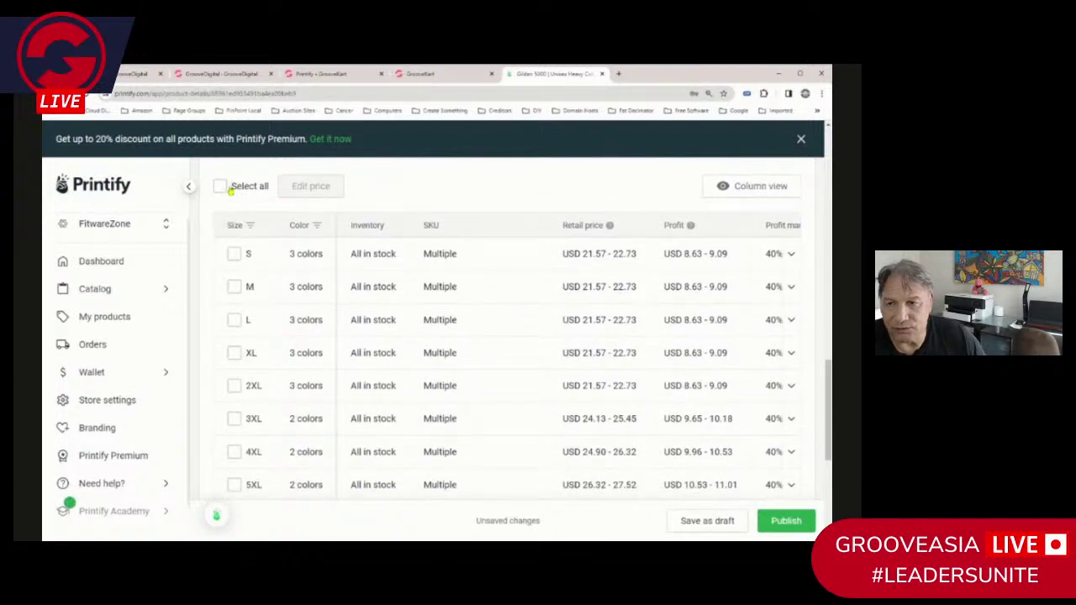
left_click(219, 186)
scroll(664, 374, "down", 6)
scroll(592, 443, "up", 3)
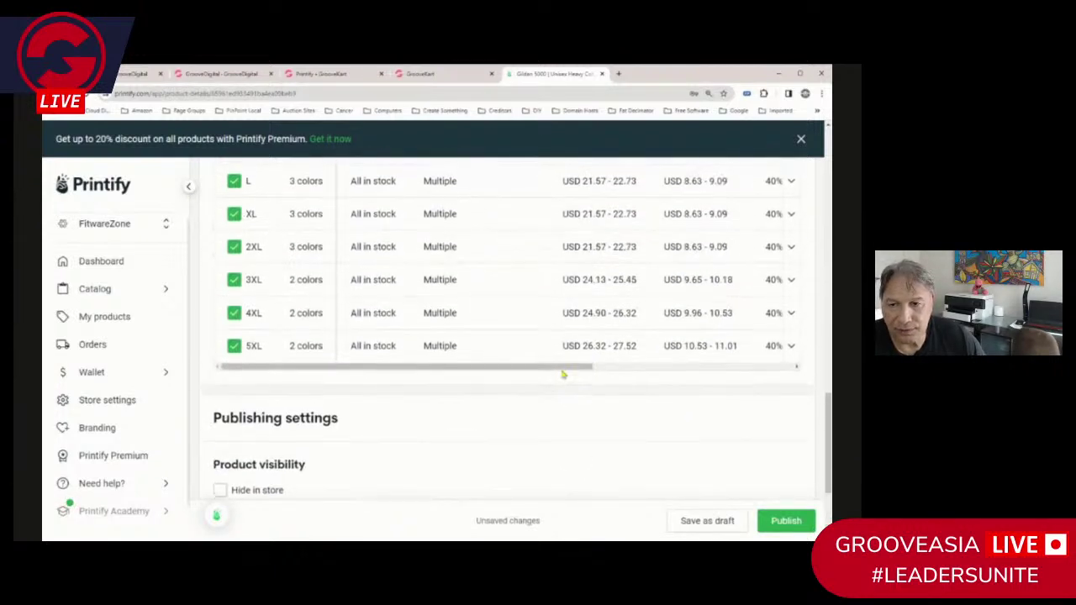
Review the publishing settings, publish the Unisex Heavy Cotton Tee and open its additional actions in the product list
scroll(490, 367, "down", 4)
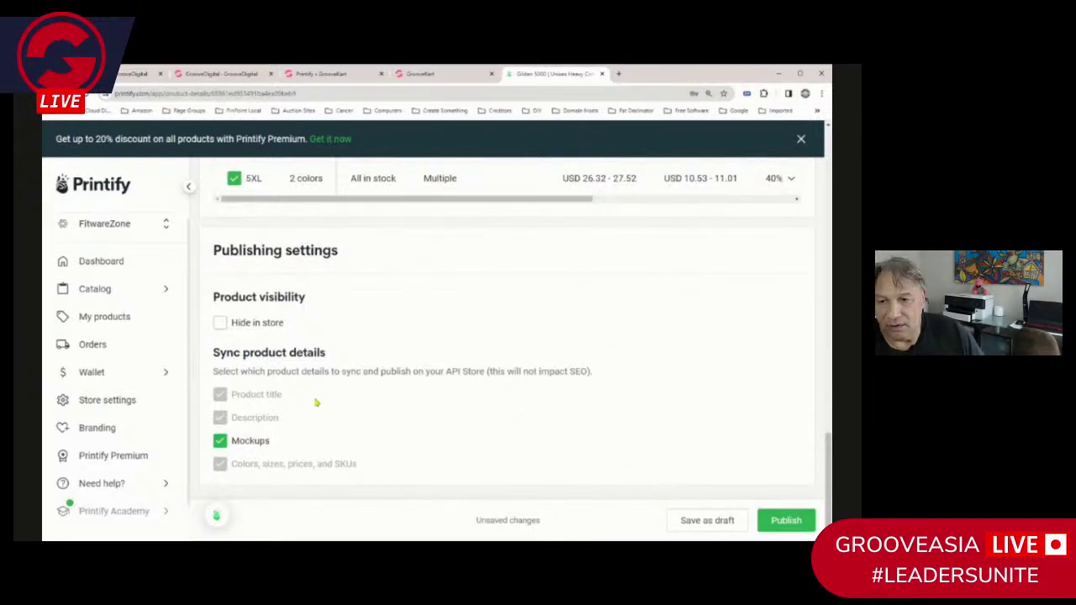
left_click(786, 522)
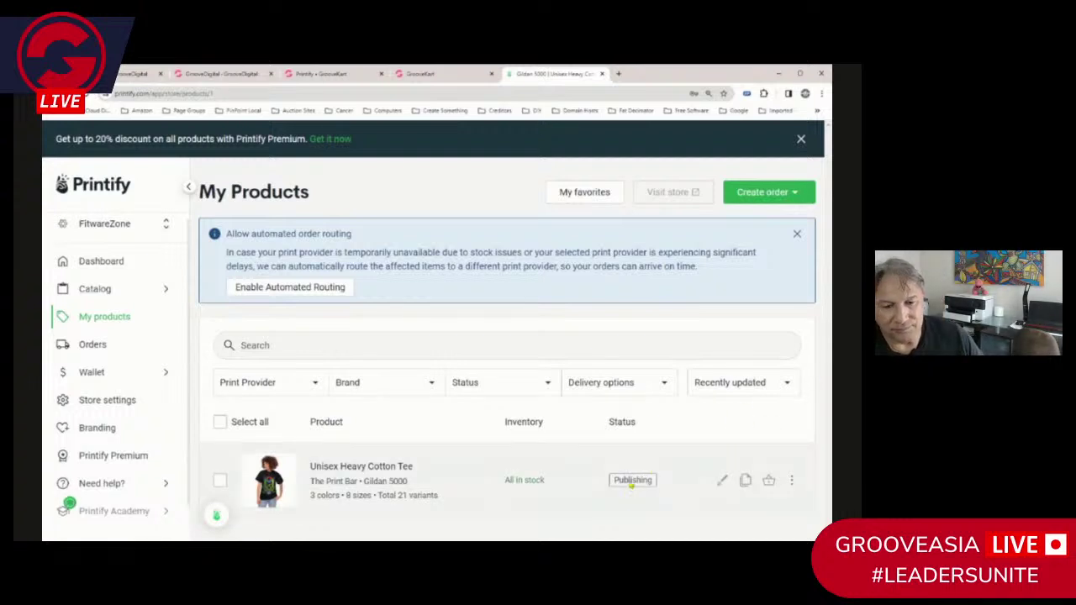
left_click(791, 483)
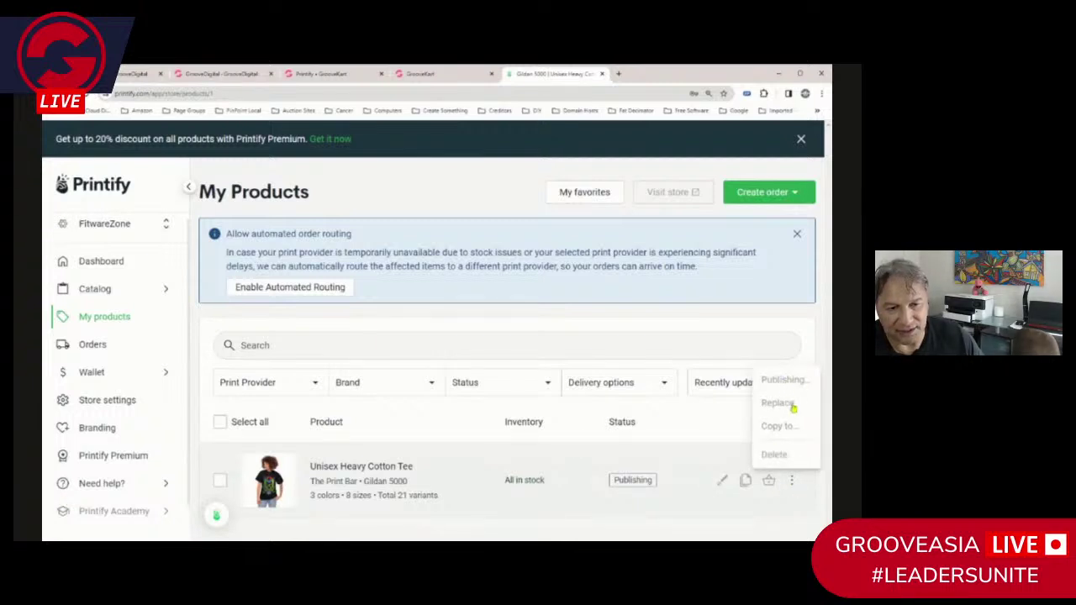
Switch to GrooveKart and open the product list in the settings of its Printify integration
left_click(429, 76)
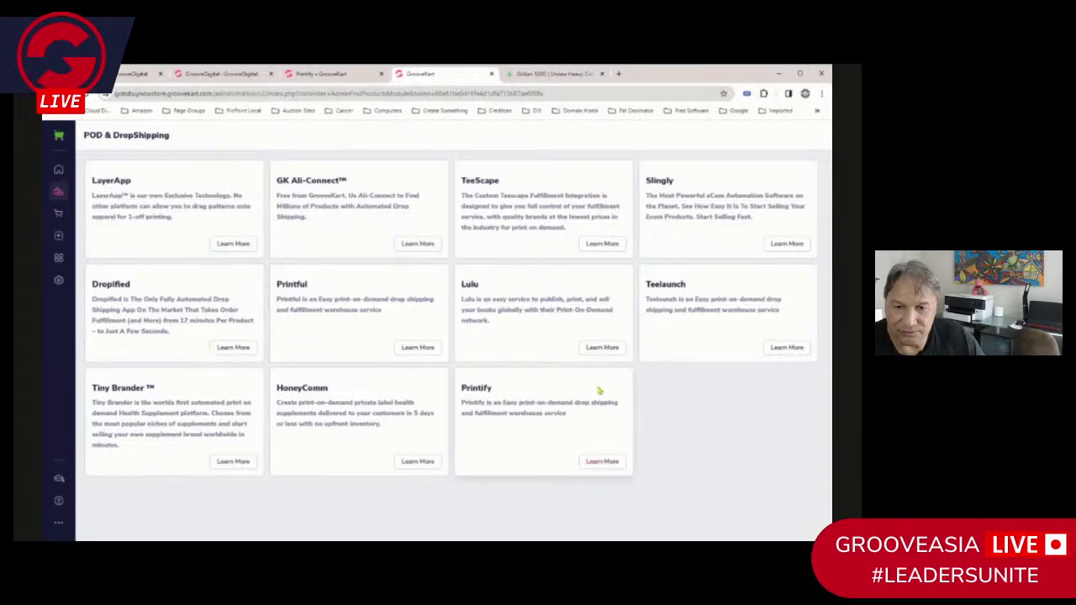
mouse_move(58, 192)
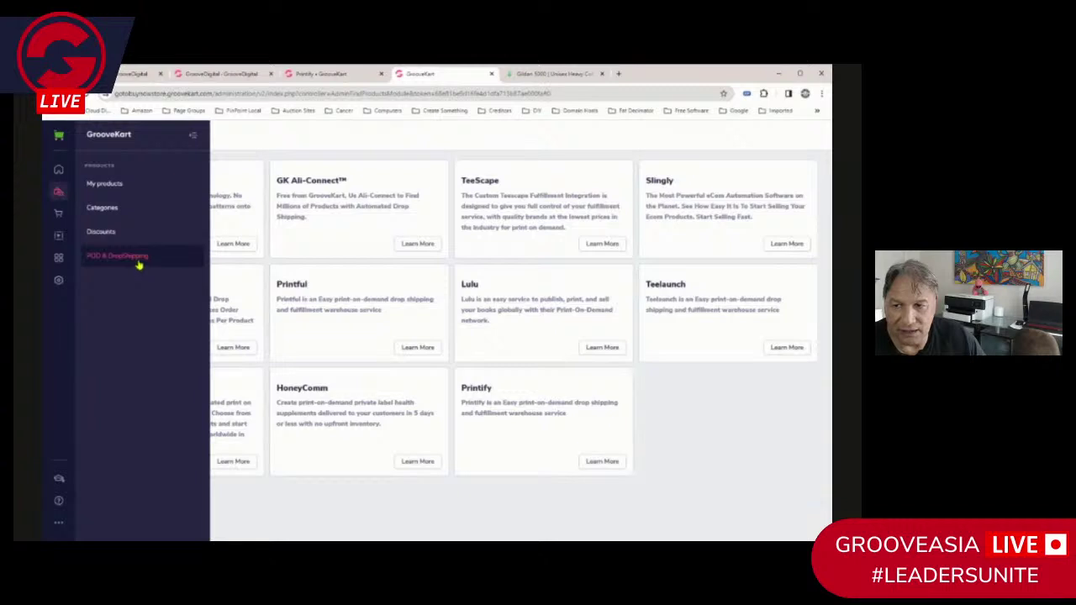
left_click(609, 462)
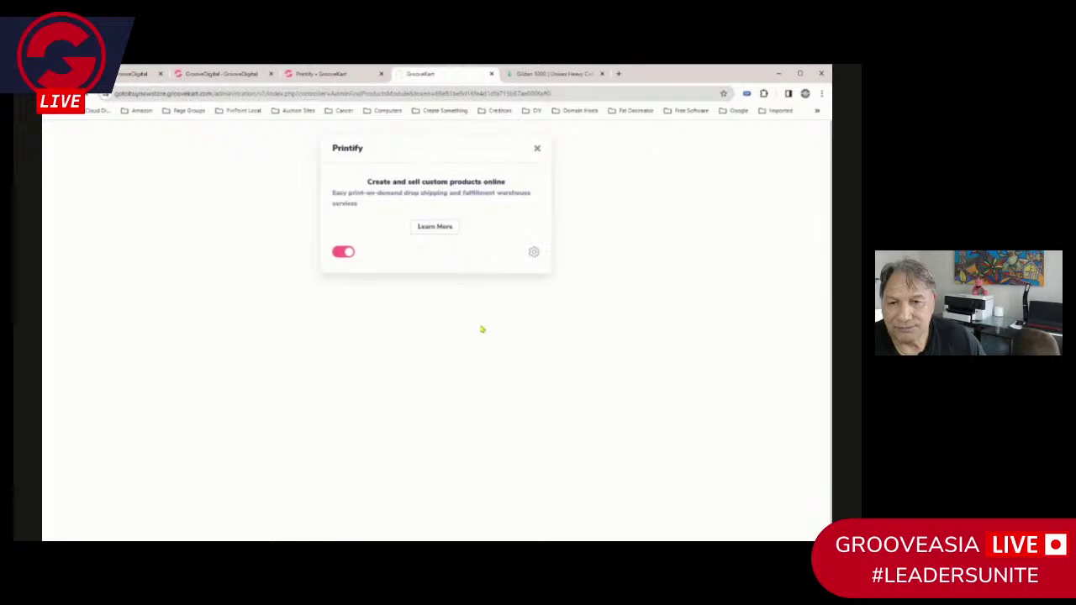
left_click(533, 252)
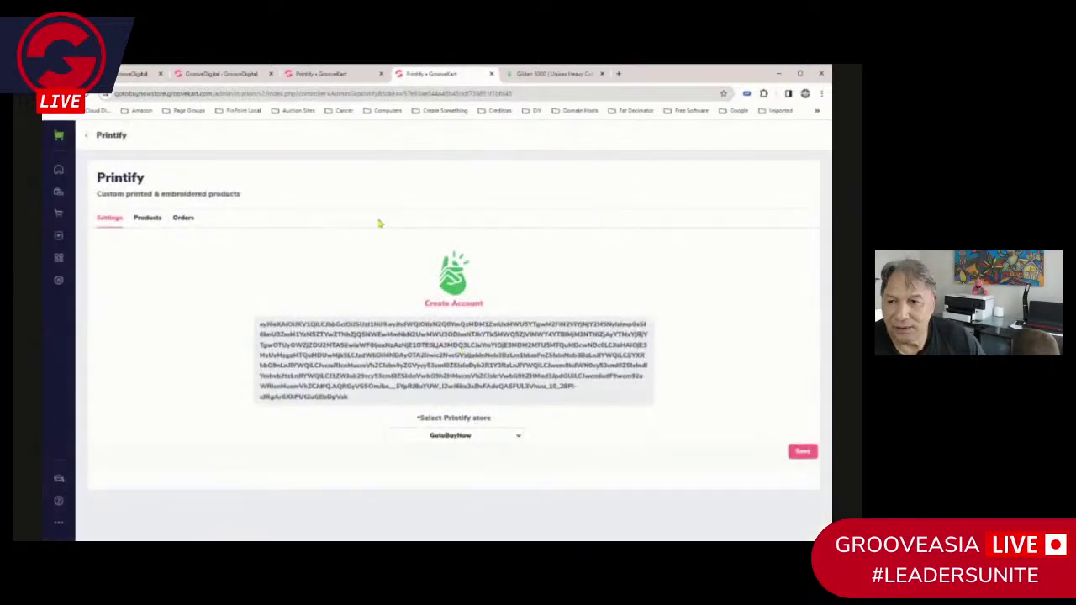
left_click(147, 218)
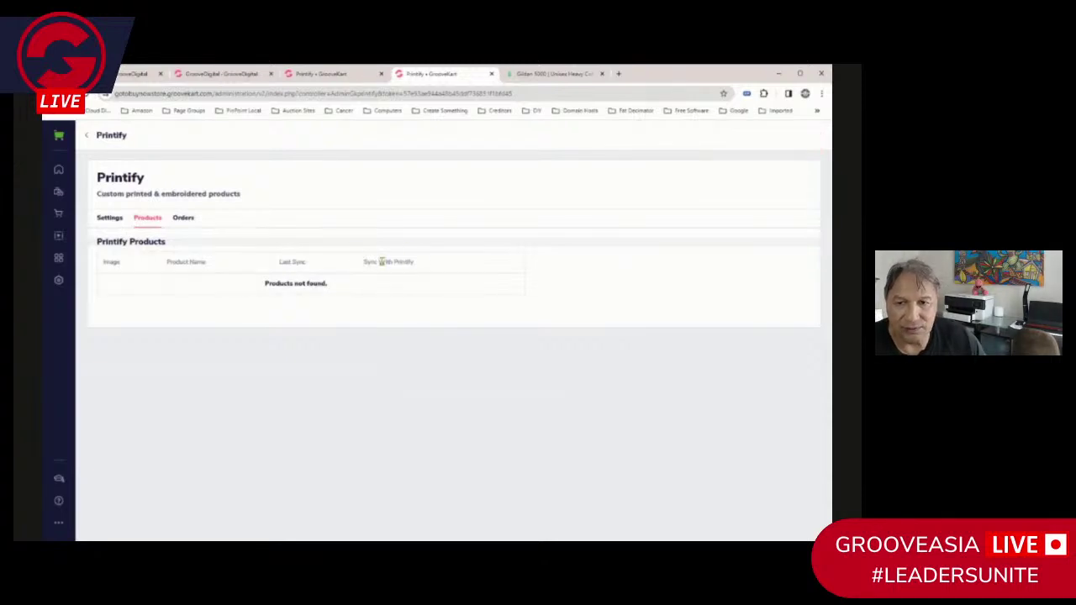
Compare the tee's publishing status in Printify with GrooveKart's Printify product list, and reload Printify's My Products page
left_click(540, 73)
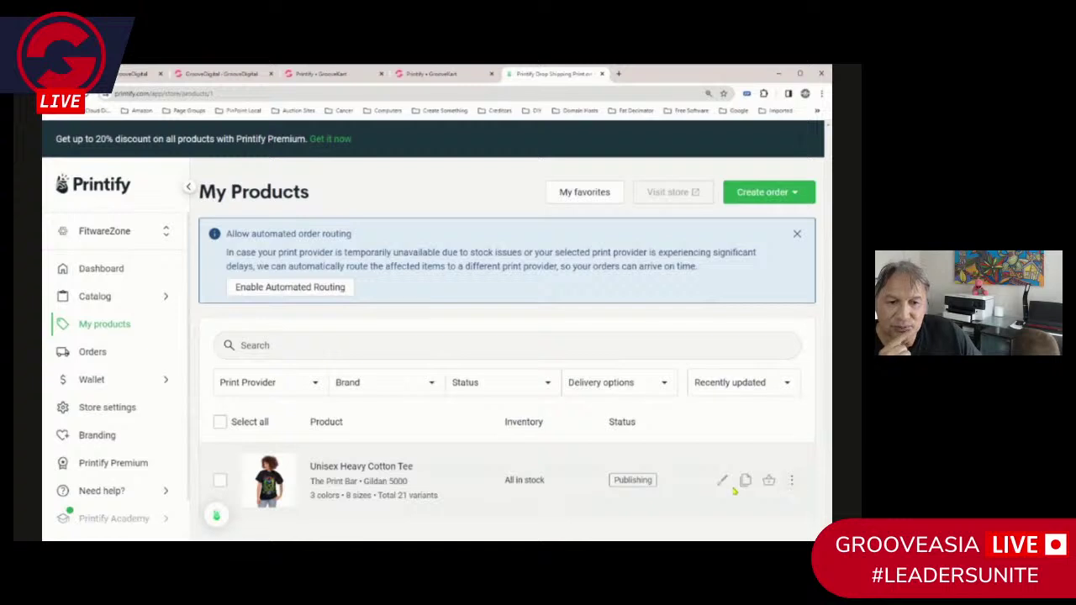
left_click(792, 480)
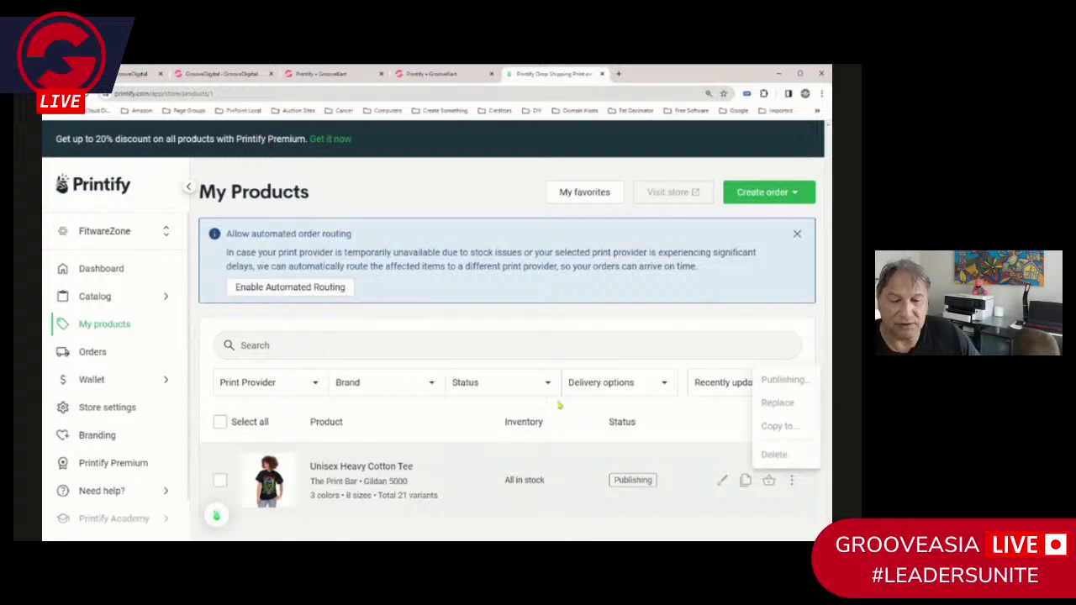
left_click(460, 76)
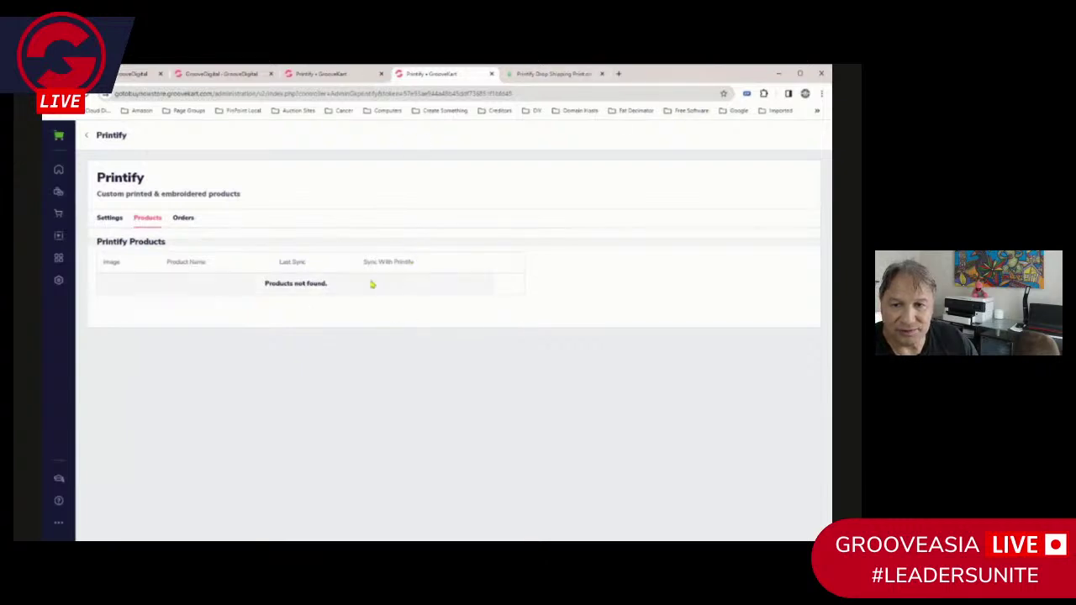
left_click(557, 74)
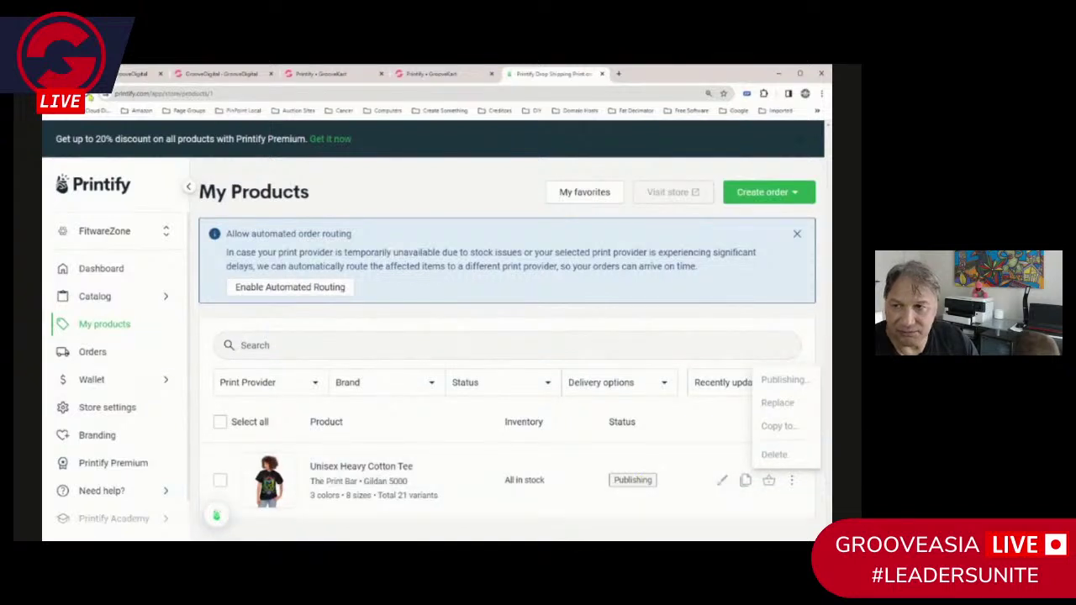
left_click(88, 94)
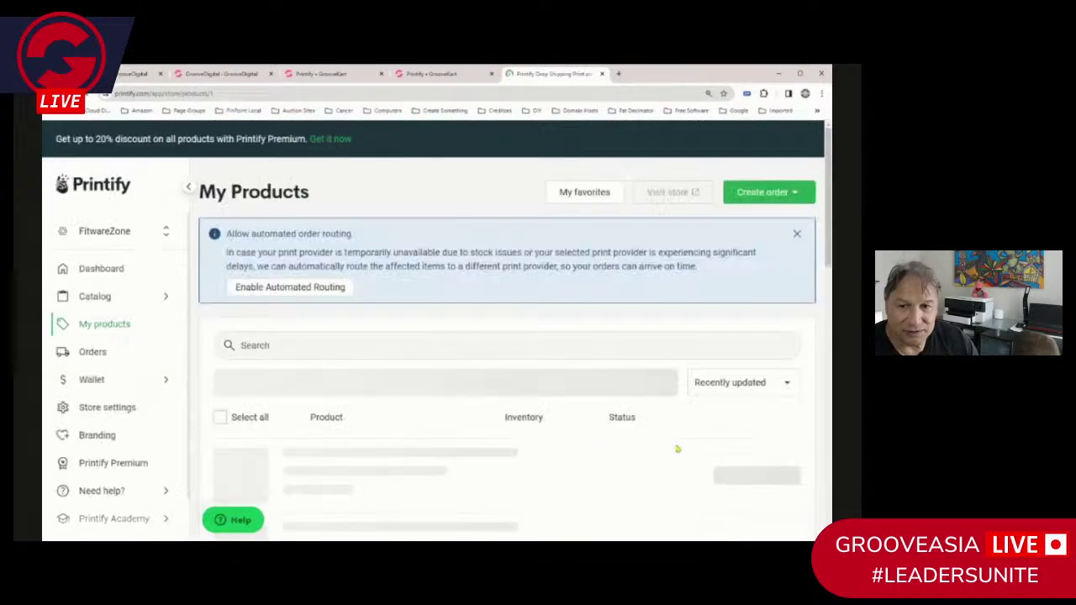
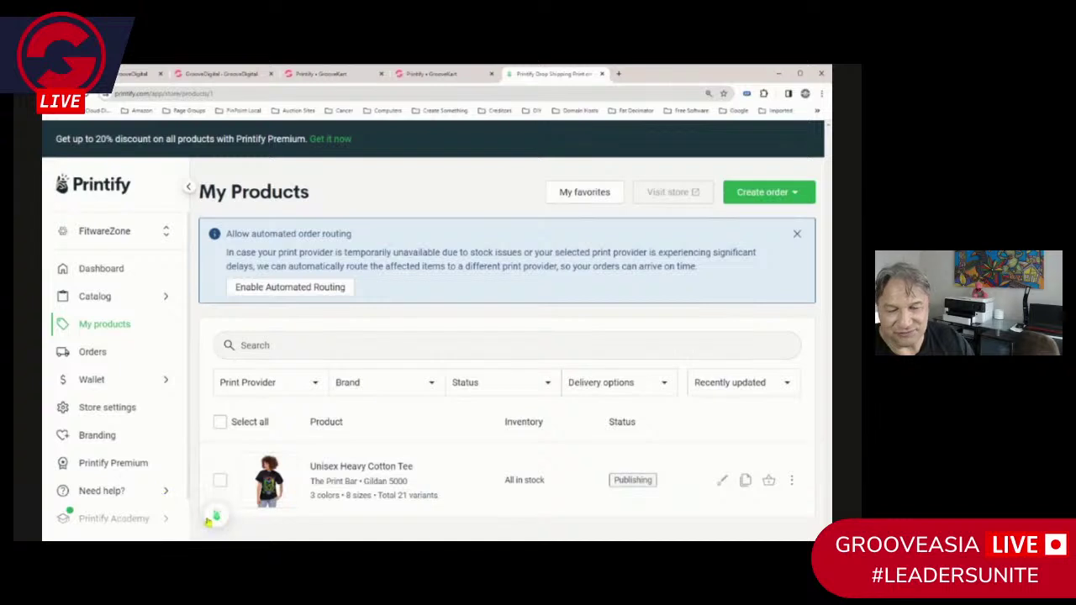
scroll(128, 410, "down", 1)
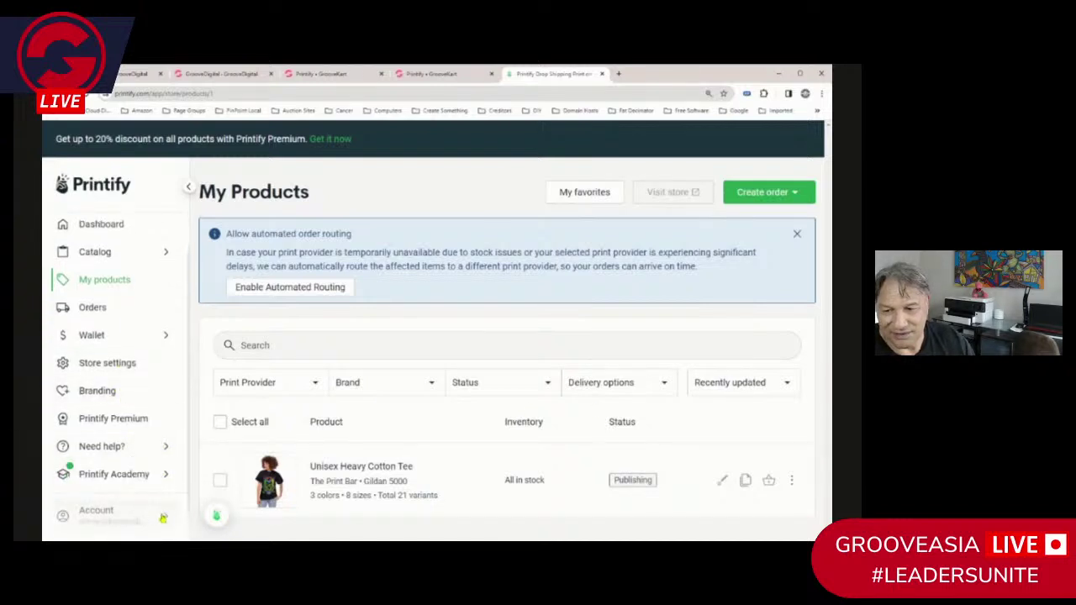